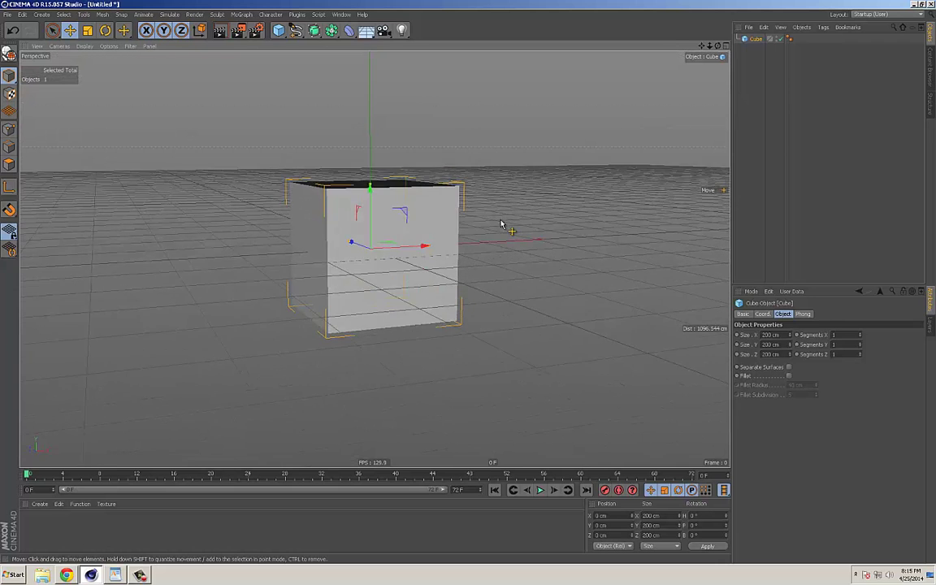
# Raise the cube about 99 cm along the Y axis, and try making it editable before undoing the conversion.
pyautogui.moveTo(397, 222); pyautogui.dragTo(452, 242)
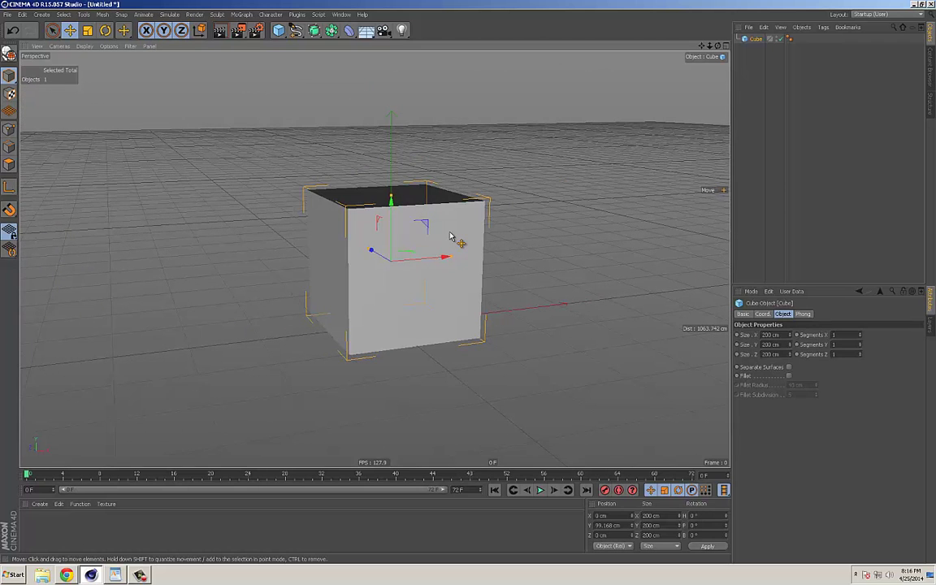
pyautogui.moveTo(453, 237)
pyautogui.keyDown('alt'); pyautogui.mouseDown()
pyautogui.moveTo(488, 246)
pyautogui.moveTo(460, 236)
pyautogui.moveTo(482, 234)
pyautogui.moveTo(469, 240)
pyautogui.mouseUp(); pyautogui.keyUp('alt')
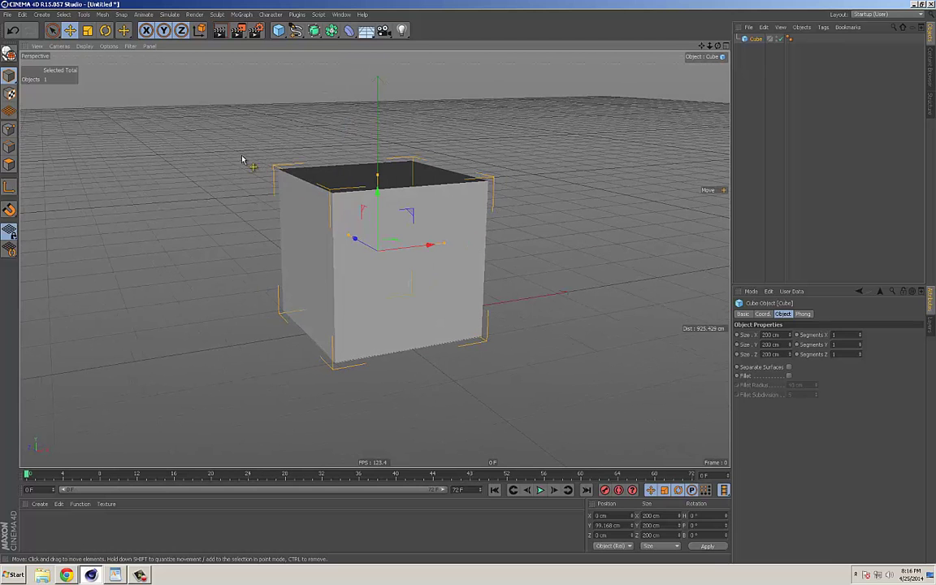
pyautogui.keyDown('alt'); pyautogui.moveTo(431, 322); pyautogui.dragTo(396, 255); pyautogui.keyUp('alt')
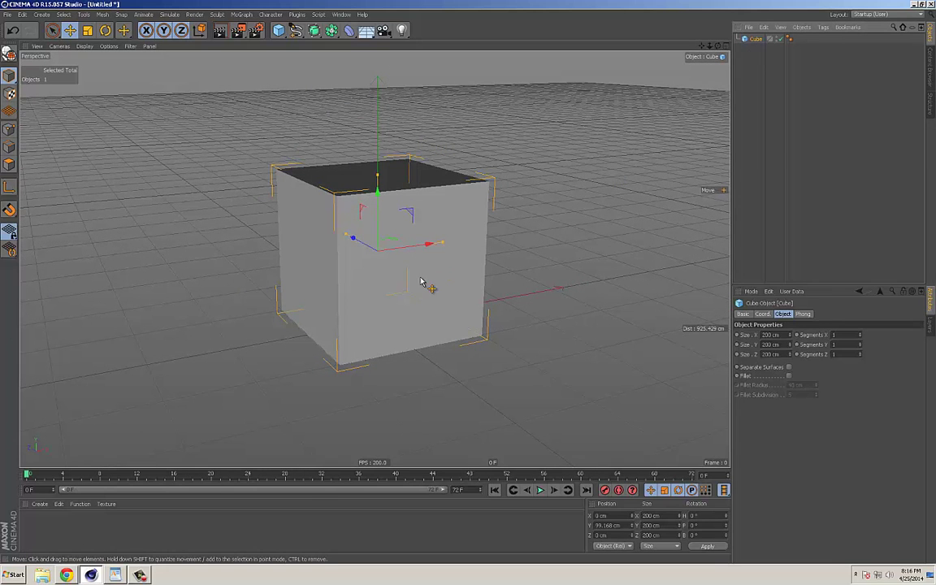
pyautogui.press('c')
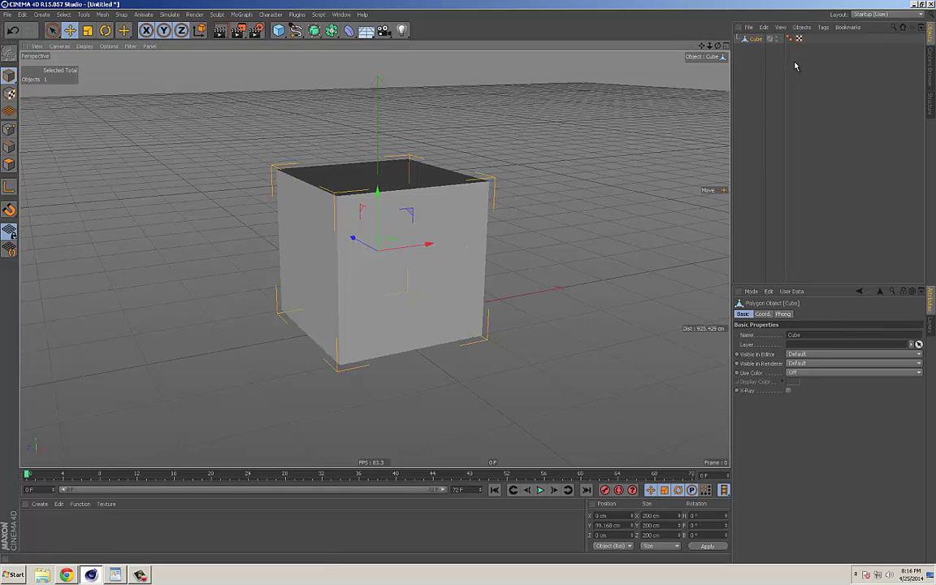
pyautogui.hotkey('ctrl', 'z')
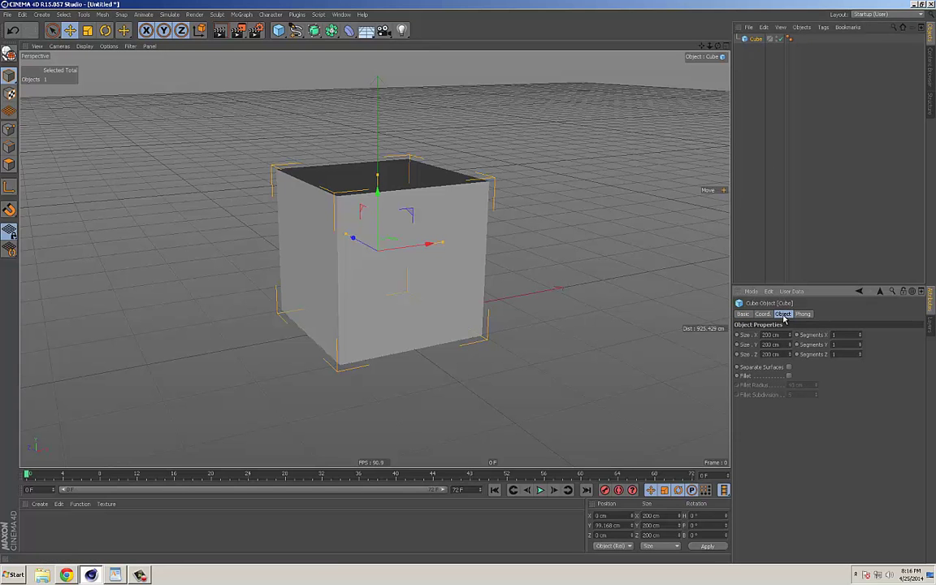
# Replace the existing cube with a new default cube raised about 100 cm along the Y axis.
pyautogui.click(753, 39)
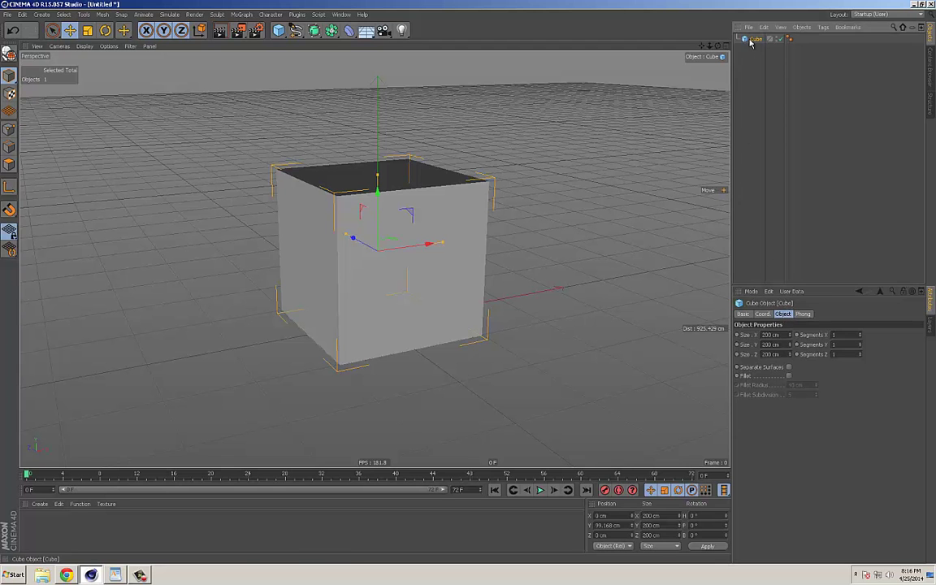
pyautogui.press('Delete')
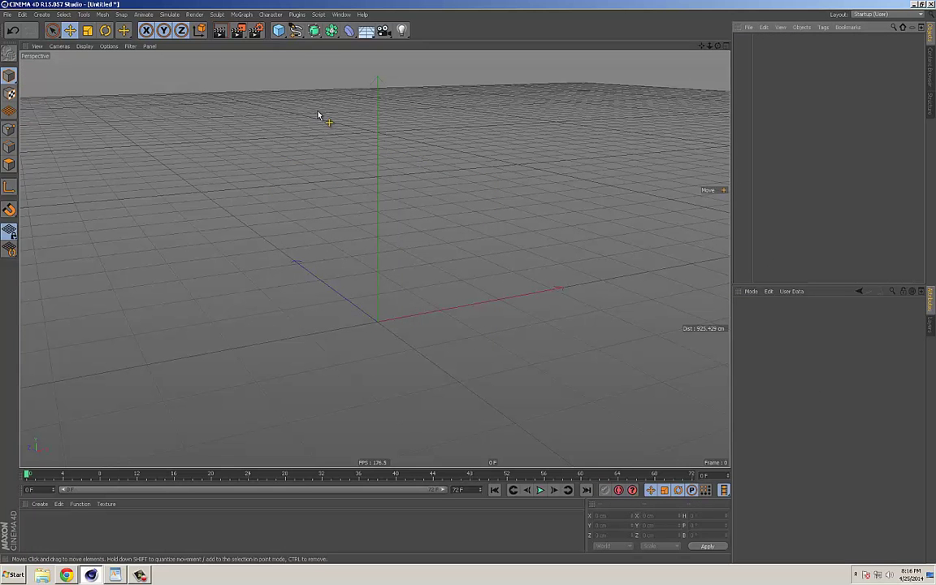
pyautogui.click(278, 31)
pyautogui.keyDown('alt'); pyautogui.moveTo(460, 240); pyautogui.dragTo(467, 179, button='middle'); pyautogui.keyUp('alt')
pyautogui.keyDown('alt'); pyautogui.moveTo(466, 179); pyautogui.dragTo(456, 205); pyautogui.keyUp('alt')
pyautogui.moveTo(394, 230); pyautogui.dragTo(435, 218)
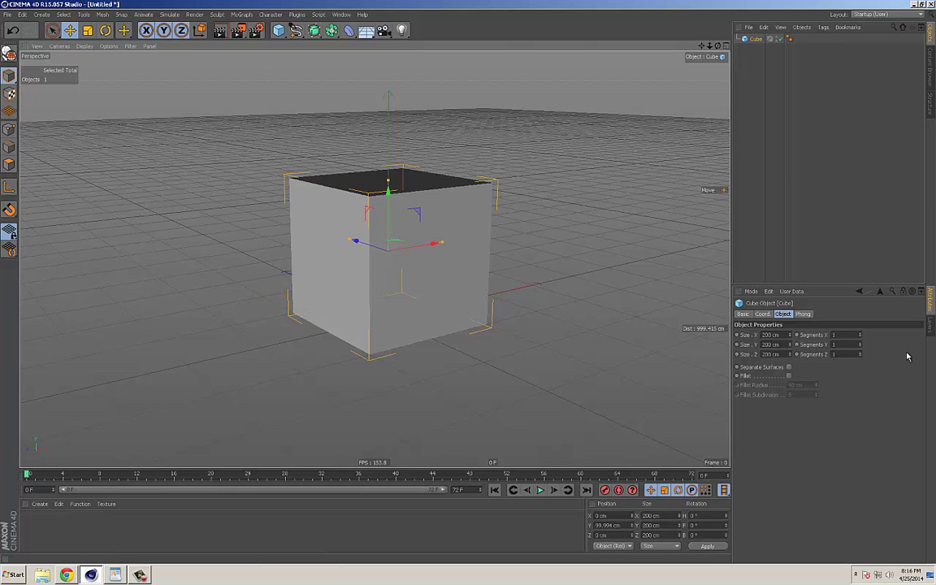
# Try a fillet on the cube with a 9 cm radius and increased subdivision, and turn it off again.
pyautogui.click(788, 376)
pyautogui.moveTo(815, 395)
pyautogui.mouseDown()
pyautogui.moveTo(817, 410)
pyautogui.moveTo(818, 382)
pyautogui.moveTo(818, 407)
pyautogui.mouseUp()
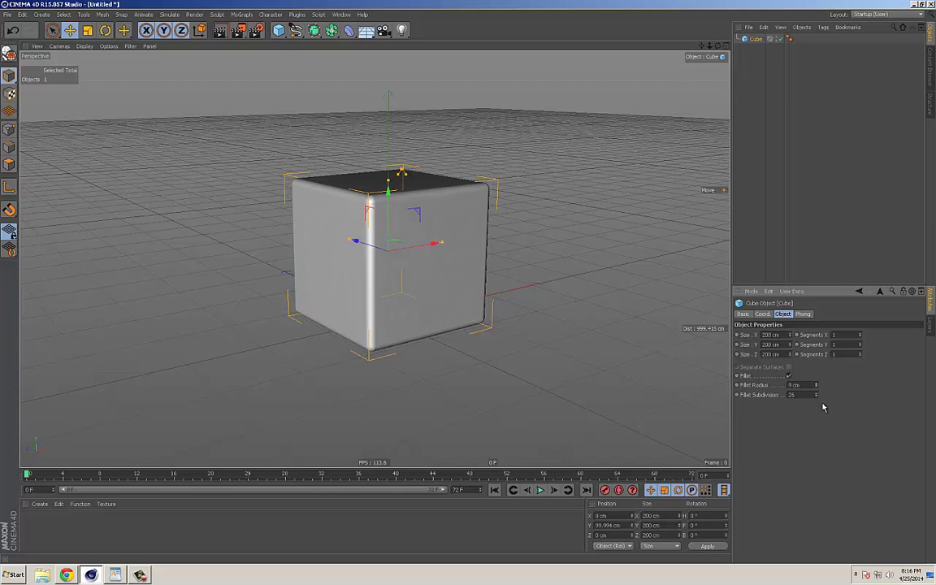
pyautogui.click(788, 376)
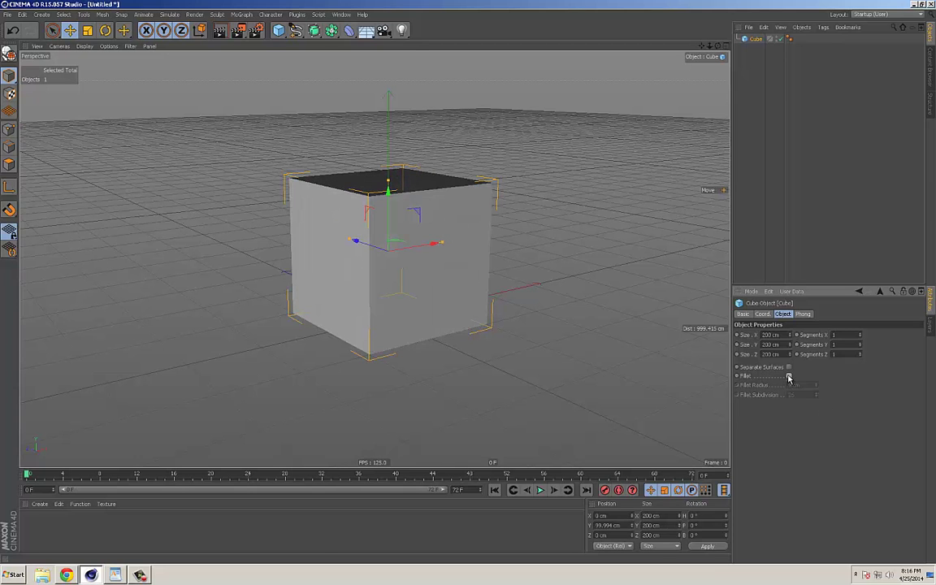
# Set the cube's X, Y and Z segments to 2, checking them in a line display before returning to Gouraud shading.
pyautogui.click(276, 32)
pyautogui.keyDown('alt'); pyautogui.moveTo(517, 272); pyautogui.dragTo(449, 258); pyautogui.keyUp('alt')
pyautogui.click(84, 46)
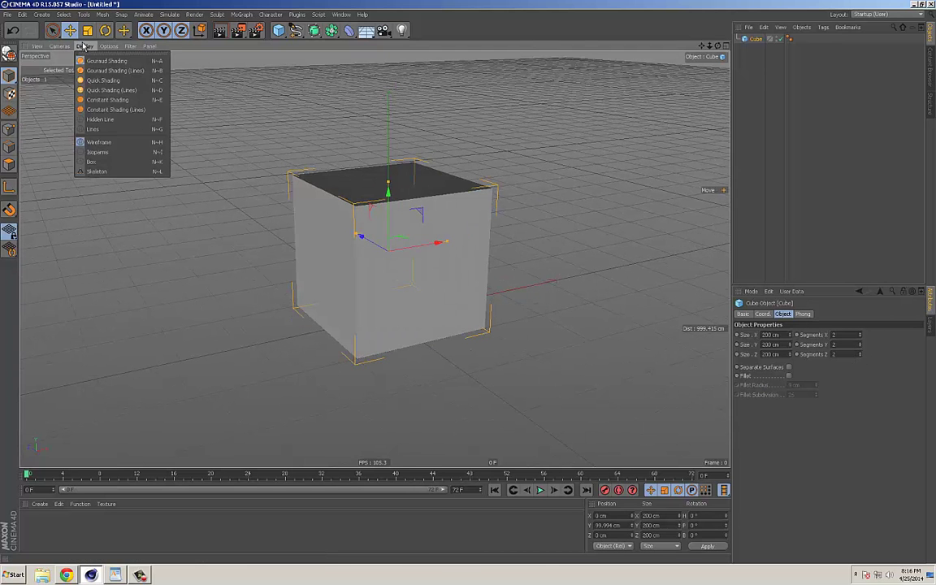
pyautogui.click(99, 118)
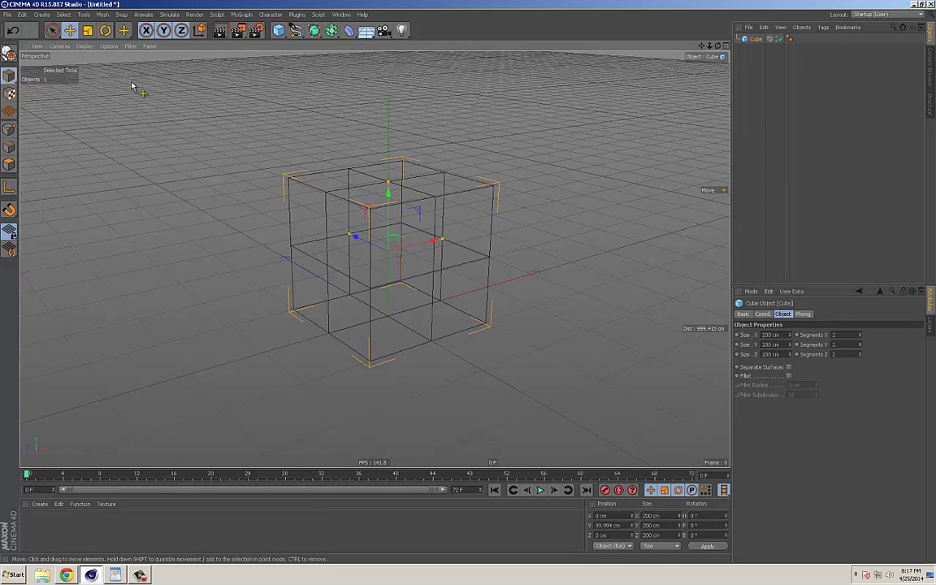
pyautogui.click(60, 45)
pyautogui.click(103, 59)
pyautogui.keyDown('alt'); pyautogui.moveTo(468, 216); pyautogui.dragTo(451, 225); pyautogui.keyUp('alt')
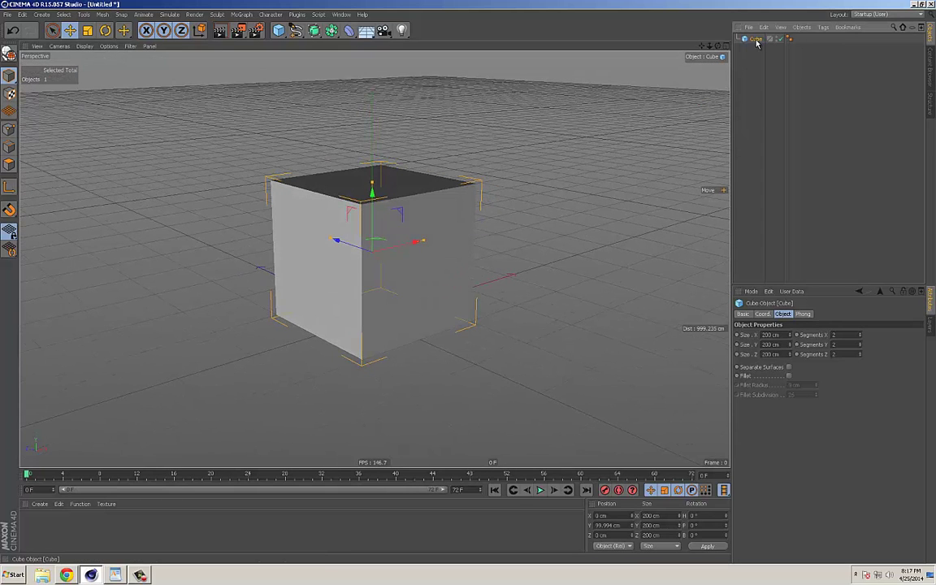
# Convert the cube to an editable polygon object and select one upper polygon on its side in polygon mode.
pyautogui.press('c')
pyautogui.moveTo(512, 236)
pyautogui.keyDown('alt'); pyautogui.mouseDown()
pyautogui.moveTo(487, 226)
pyautogui.moveTo(545, 215)
pyautogui.moveTo(586, 226)
pyautogui.moveTo(491, 236)
pyautogui.moveTo(512, 232)
pyautogui.mouseUp(); pyautogui.keyUp('alt')
pyautogui.click(9, 130)
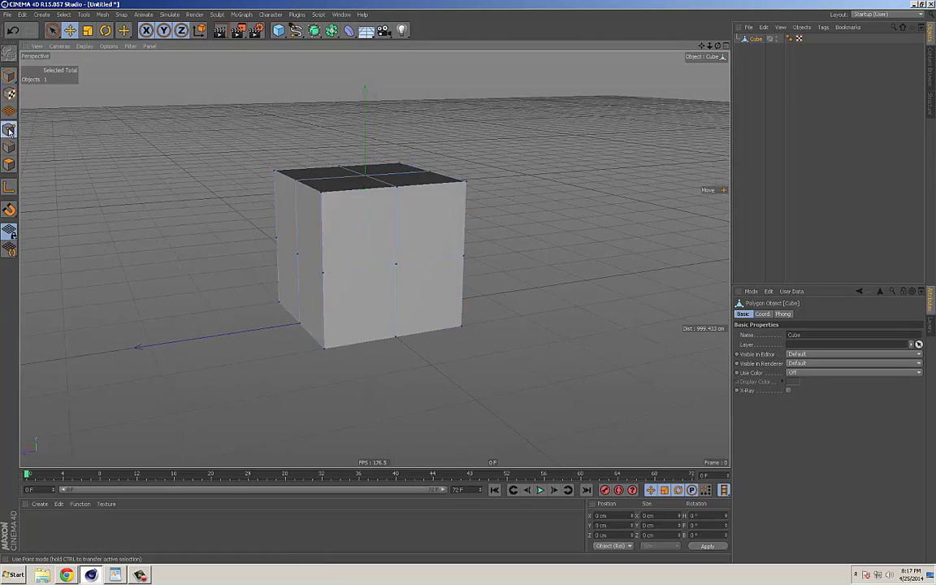
pyautogui.click(8, 164)
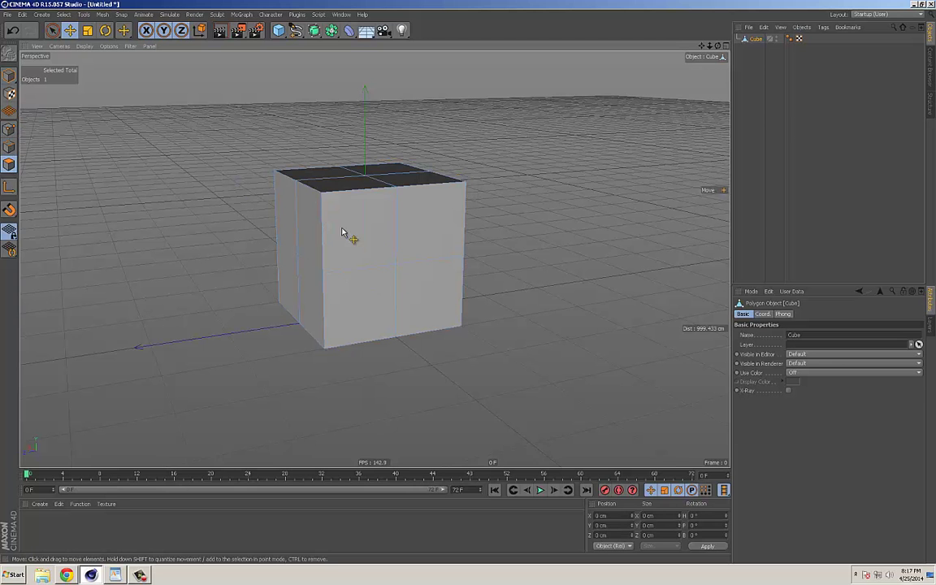
pyautogui.keyDown('alt'); pyautogui.moveTo(438, 246); pyautogui.dragTo(489, 247); pyautogui.keyUp('alt')
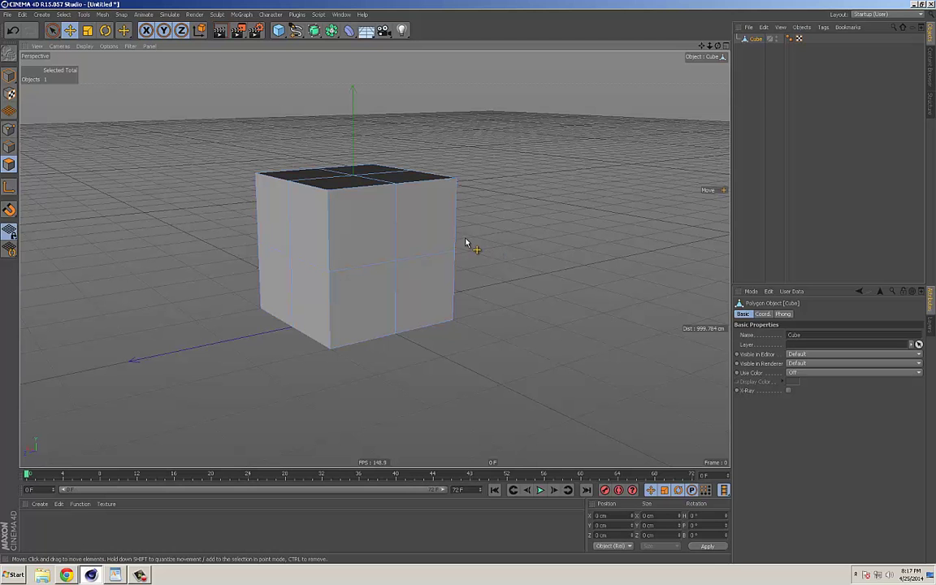
pyautogui.scroll(4, 479, 236)
pyautogui.scroll(-4, 498, 246)
pyautogui.keyDown('alt'); pyautogui.moveTo(470, 245); pyautogui.dragTo(489, 250); pyautogui.keyUp('alt')
pyautogui.click(395, 244)
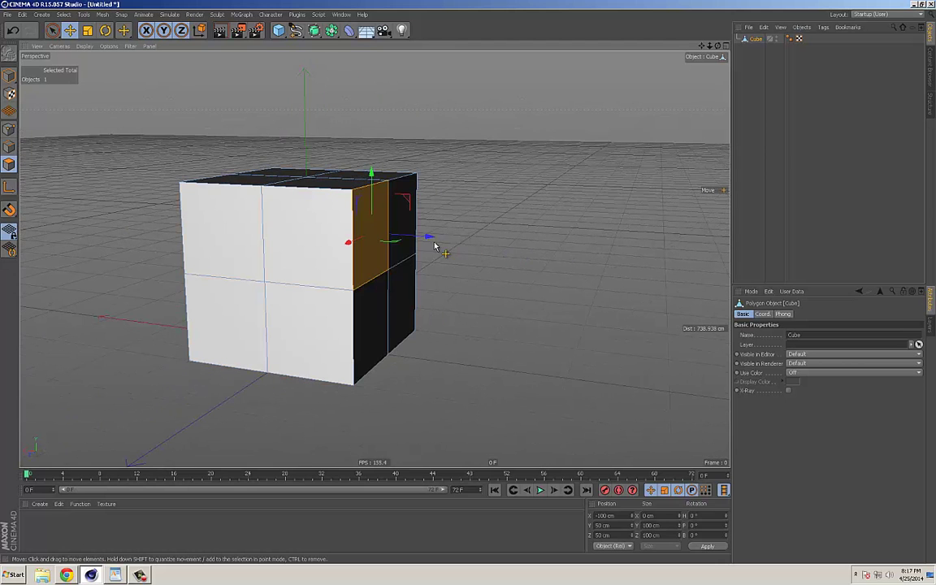
# Try moving and rotating the selected side polygon, undoing each change.
pyautogui.moveTo(428, 241); pyautogui.dragTo(404, 221)
pyautogui.hotkey('ctrl', 'z')
pyautogui.press('r')
pyautogui.hotkey('ctrl', 'z')
# Extrude the selected upper side polygon and its counterpart on the opposite side outward to form two arms.
pyautogui.keyDown('alt'); pyautogui.moveTo(520, 263); pyautogui.dragTo(507, 268); pyautogui.keyUp('alt')
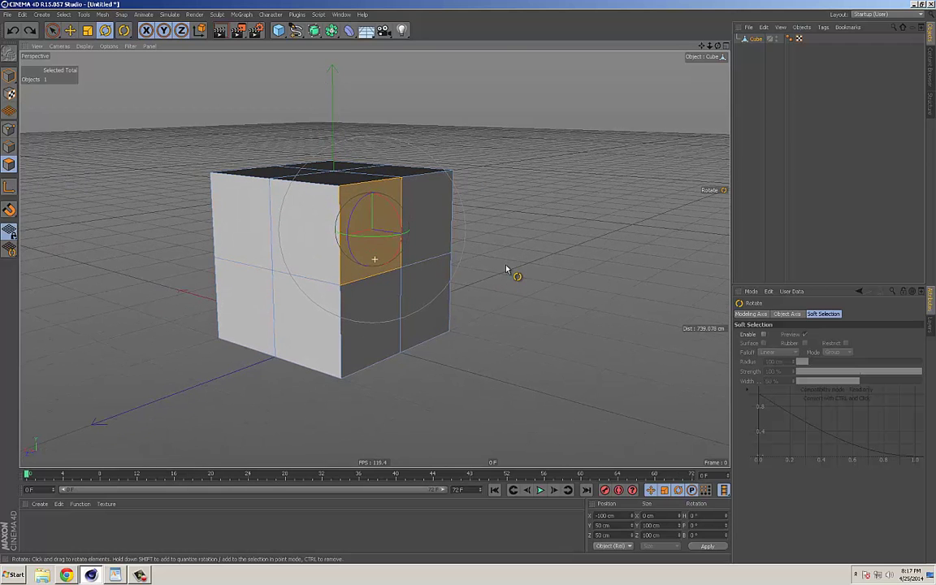
pyautogui.keyDown('alt'); pyautogui.moveTo(479, 262); pyautogui.dragTo(510, 261, button='right'); pyautogui.keyUp('alt')
pyautogui.moveTo(510, 261)
pyautogui.keyDown('alt'); pyautogui.mouseDown()
pyautogui.moveTo(483, 266)
pyautogui.moveTo(507, 271)
pyautogui.moveTo(470, 265)
pyautogui.moveTo(496, 264)
pyautogui.mouseUp(); pyautogui.keyUp('alt')
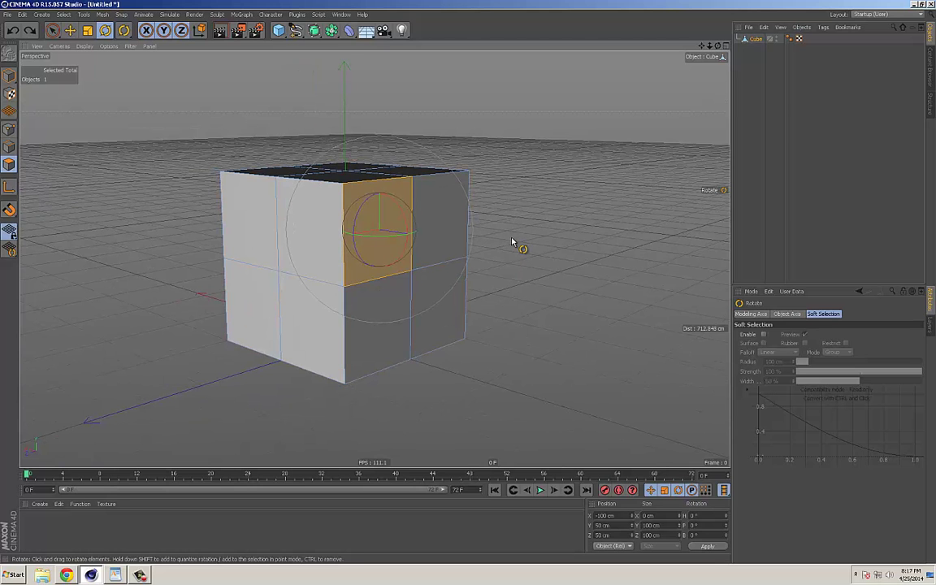
pyautogui.press('d')
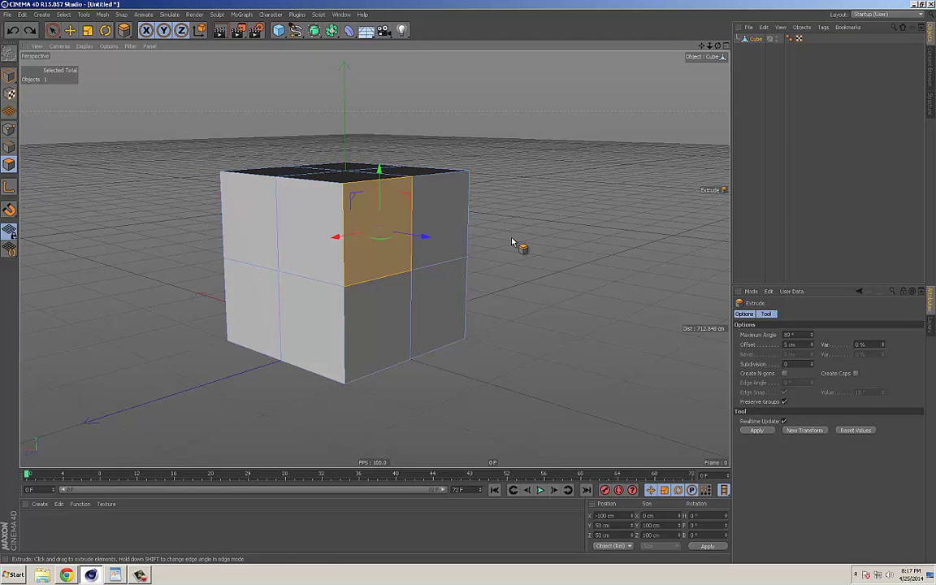
pyautogui.rightClick(525, 238)
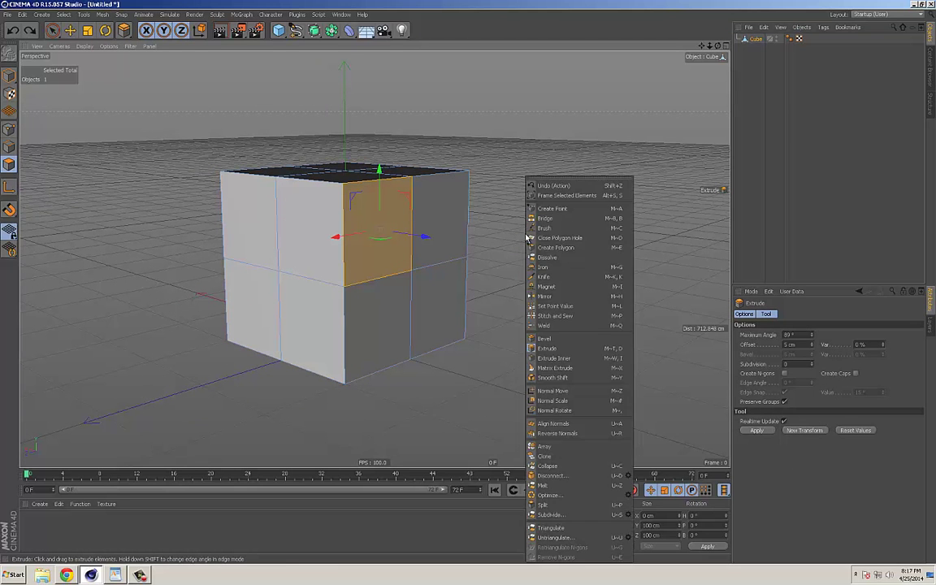
pyautogui.click(549, 351)
pyautogui.moveTo(508, 273)
pyautogui.keyDown('alt'); pyautogui.mouseDown()
pyautogui.moveTo(533, 270)
pyautogui.moveTo(524, 278)
pyautogui.mouseUp(); pyautogui.keyUp('alt')
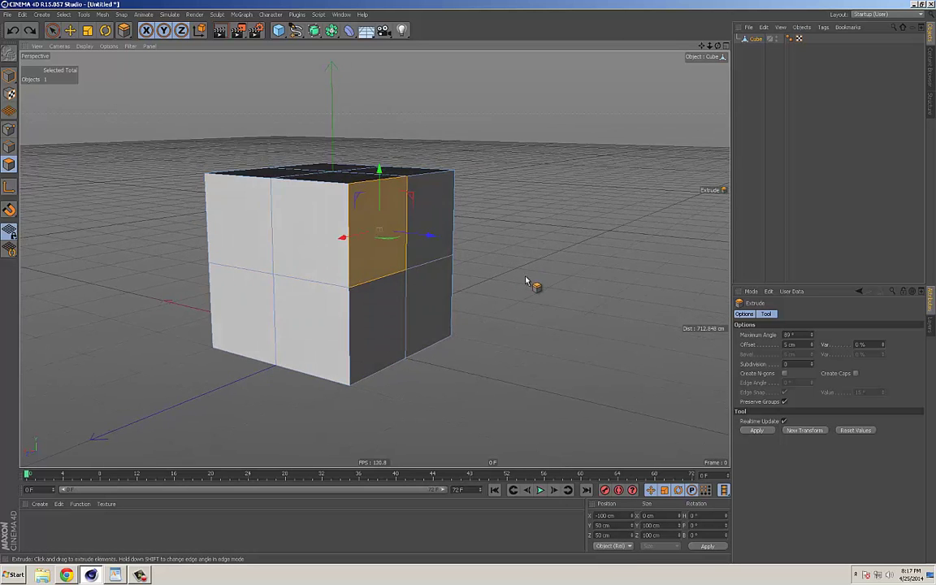
pyautogui.keyDown('alt'); pyautogui.moveTo(524, 278); pyautogui.dragTo(511, 266, button='middle'); pyautogui.keyUp('alt')
pyautogui.keyDown('alt'); pyautogui.moveTo(512, 267); pyautogui.dragTo(505, 268); pyautogui.keyUp('alt')
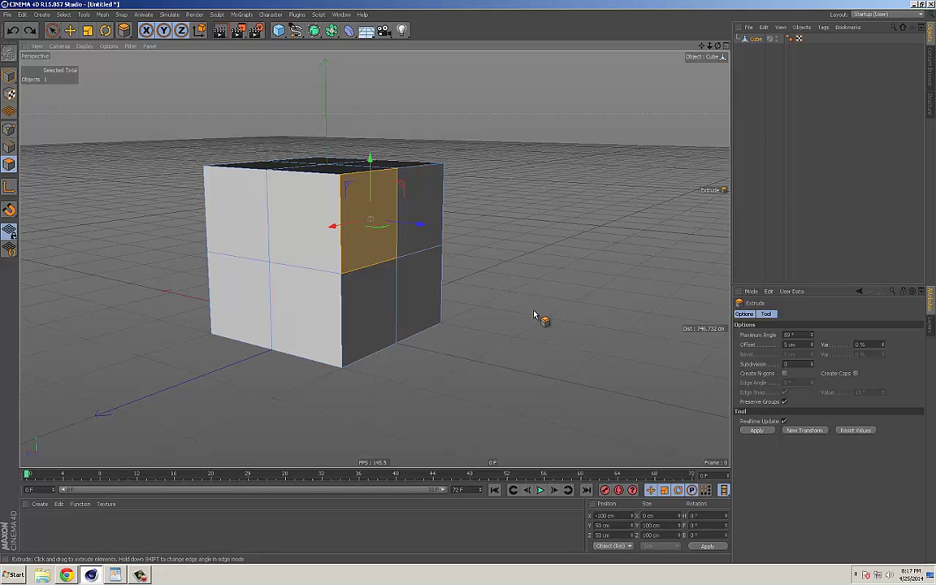
pyautogui.moveTo(536, 316); pyautogui.dragTo(727, 317)
pyautogui.keyDown('alt'); pyautogui.moveTo(568, 228); pyautogui.dragTo(934, 266); pyautogui.keyUp('alt')
pyautogui.moveTo(463, 264)
pyautogui.keyDown('alt'); pyautogui.mouseDown()
pyautogui.moveTo(518, 300)
pyautogui.moveTo(460, 265)
pyautogui.moveTo(479, 265)
pyautogui.mouseUp(); pyautogui.keyUp('alt')
# Select the two adjacent polygons under the cube's front half and try extruding them downward, undoing each attempt.
pyautogui.keyDown('alt'); pyautogui.moveTo(376, 296); pyautogui.dragTo(408, 240); pyautogui.keyUp('alt')
pyautogui.click(376, 324)
pyautogui.keyDown('alt'); pyautogui.moveTo(454, 323); pyautogui.dragTo(407, 262); pyautogui.keyUp('alt')
pyautogui.keyDown('shift'); pyautogui.click(266, 328); pyautogui.keyUp('shift')
pyautogui.keyDown('alt'); pyautogui.moveTo(266, 328); pyautogui.dragTo(753, 323); pyautogui.keyUp('alt')
pyautogui.hotkey('ctrl', 'z')
pyautogui.keyDown('alt'); pyautogui.moveTo(520, 323); pyautogui.dragTo(493, 323); pyautogui.keyUp('alt')
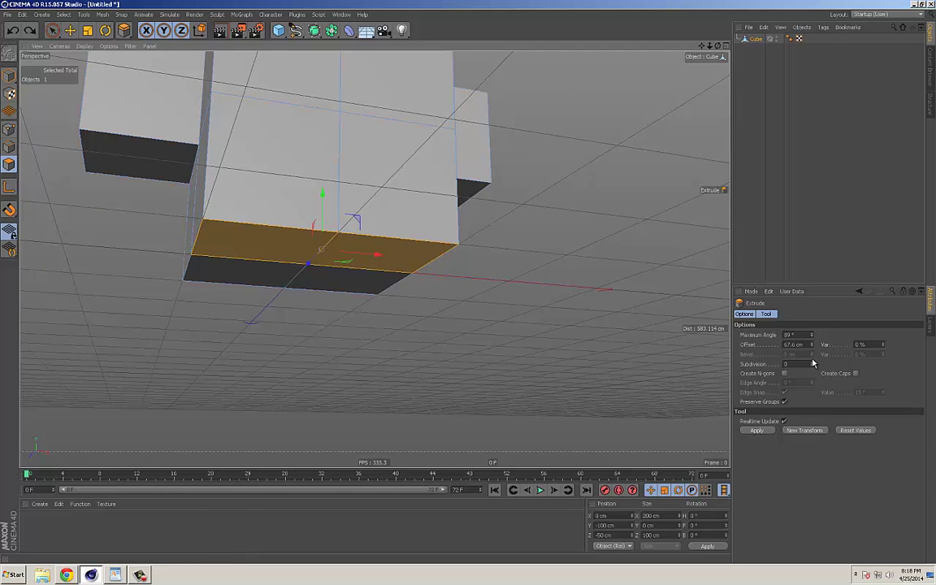
pyautogui.moveTo(418, 355); pyautogui.dragTo(555, 348)
pyautogui.hotkey('ctrl', 'z')
# Try extruding the two bottom polygons 83.6 cm downward with Preserve Groups enabled, and undo the extrusion.
pyautogui.click(785, 402)
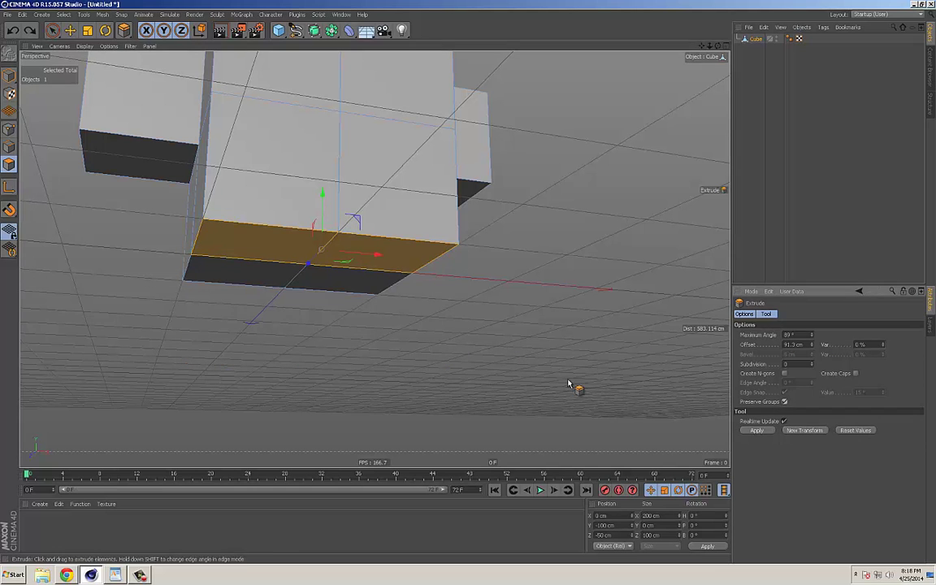
pyautogui.moveTo(358, 355); pyautogui.dragTo(373, 328)
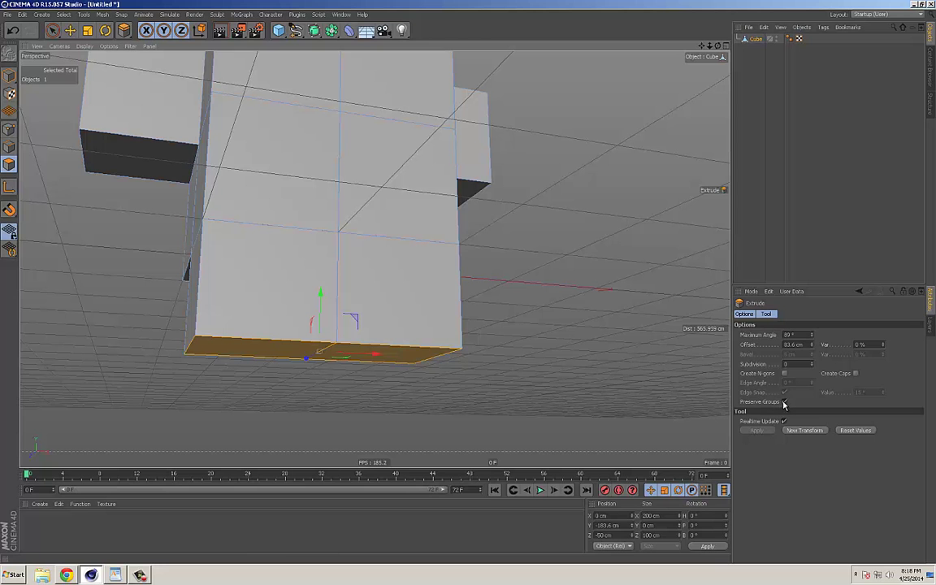
pyautogui.hotkey('ctrl', 'z')
# Try extruding the two bottom polygons 78.4 cm downward with Preserve Groups off, undo it, and re-enable the option.
pyautogui.moveTo(462, 339); pyautogui.dragTo(780, 329)
pyautogui.keyDown('alt'); pyautogui.moveTo(517, 326); pyautogui.dragTo(456, 289); pyautogui.keyUp('alt')
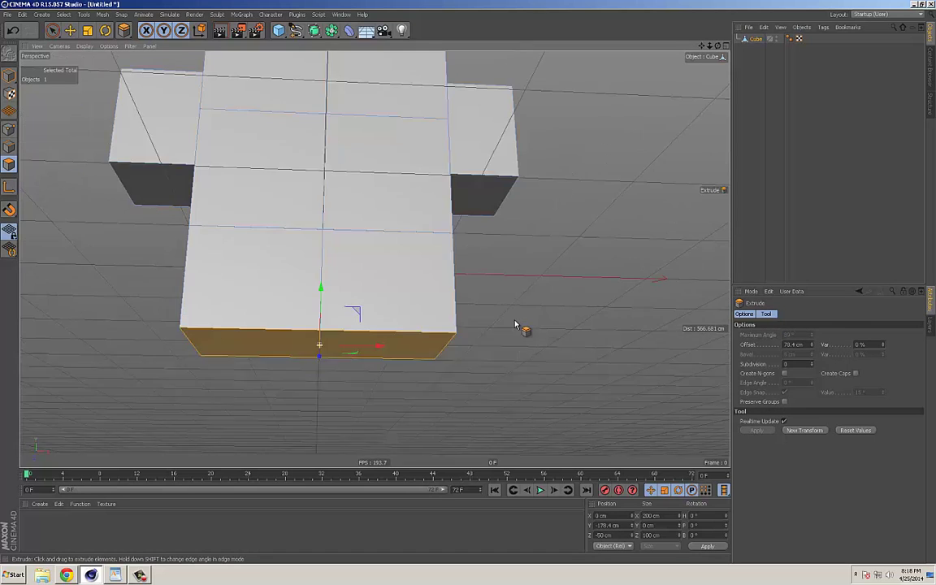
pyautogui.keyDown('alt'); pyautogui.moveTo(480, 347); pyautogui.dragTo(519, 351); pyautogui.keyUp('alt')
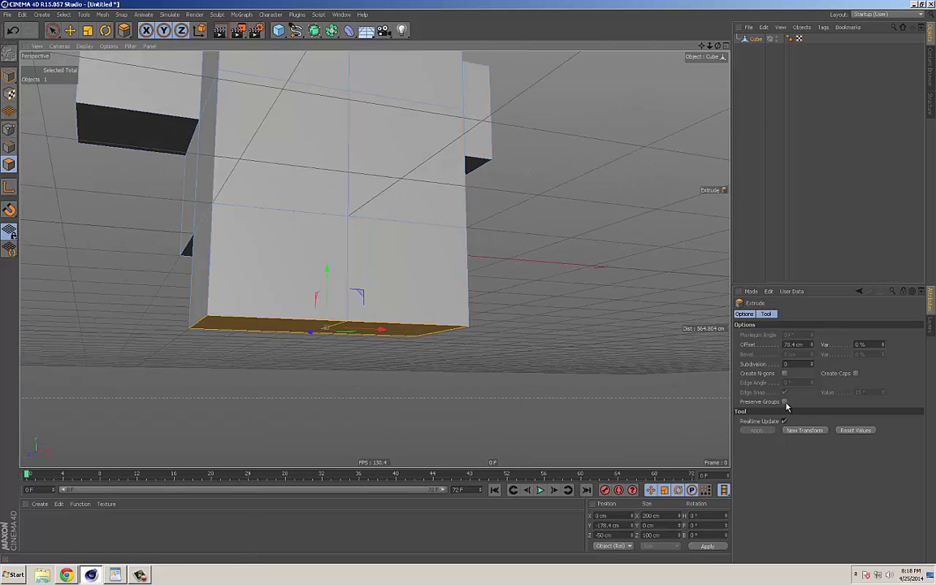
pyautogui.hotkey('ctrl', 'z')
pyautogui.click(785, 402)
# Select the upper front polygon next to the longer-visible arm and inset it with Extrude Inner.
pyautogui.keyDown('alt'); pyautogui.moveTo(520, 333); pyautogui.dragTo(428, 334); pyautogui.keyUp('alt')
pyautogui.press('e')
pyautogui.click(357, 263)
pyautogui.keyDown('alt'); pyautogui.moveTo(398, 290); pyautogui.dragTo(415, 319, button='middle'); pyautogui.keyUp('alt')
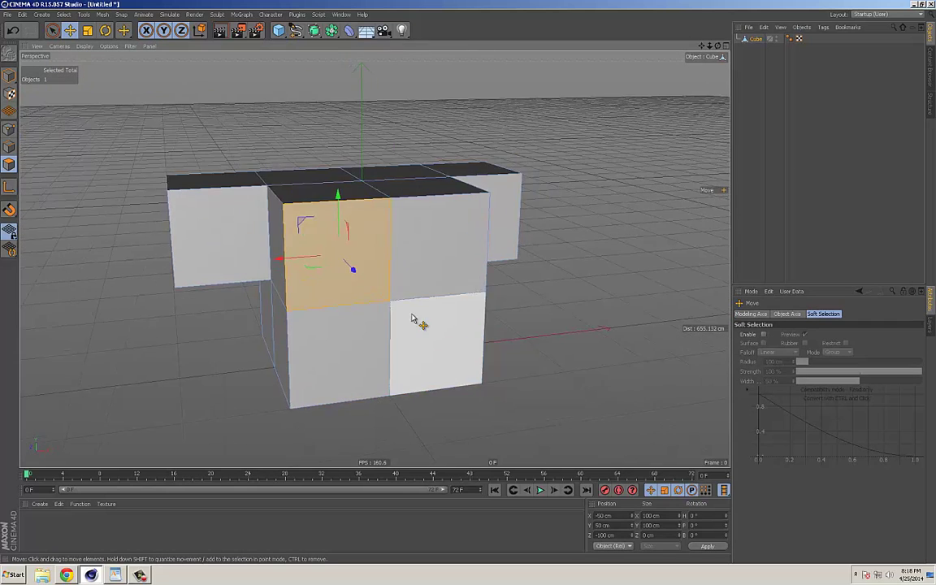
pyautogui.keyDown('alt'); pyautogui.moveTo(416, 319); pyautogui.dragTo(467, 322); pyautogui.keyUp('alt')
pyautogui.keyDown('alt'); pyautogui.moveTo(404, 307); pyautogui.dragTo(451, 314, button='right'); pyautogui.keyUp('alt')
pyautogui.moveTo(453, 313)
pyautogui.keyDown('alt'); pyautogui.mouseDown()
pyautogui.moveTo(540, 305)
pyautogui.moveTo(467, 303)
pyautogui.mouseUp(); pyautogui.keyUp('alt')
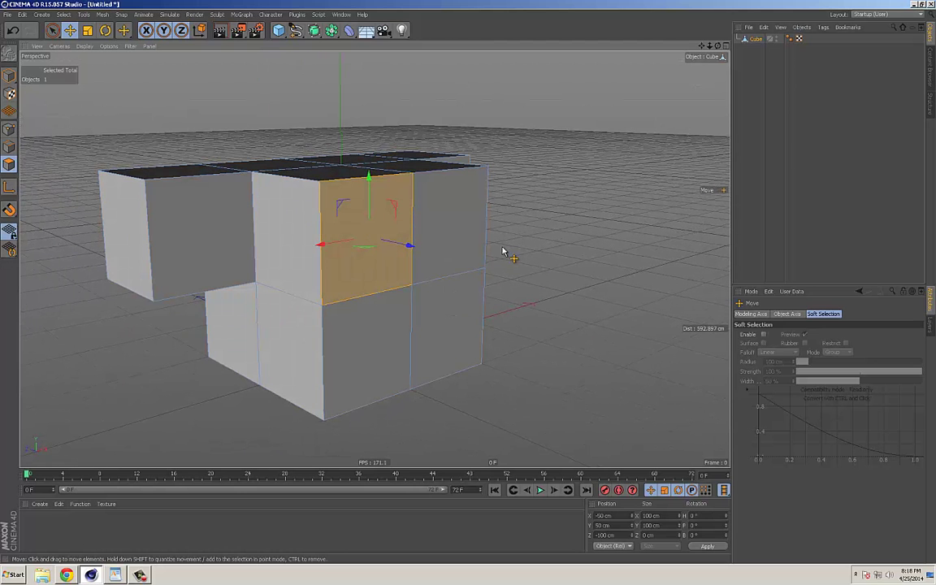
pyautogui.press('i')
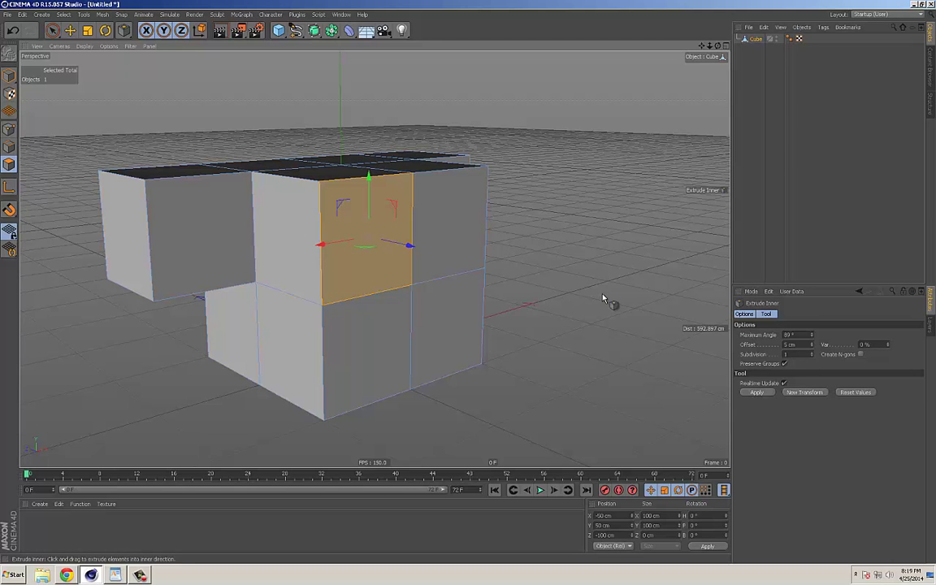
pyautogui.moveTo(620, 288); pyautogui.dragTo(494, 255)
# Extrude the inset front polygon outward, narrow its end, and extrude that narrower section another 39 cm.
pyautogui.press('d')
pyautogui.press('i')
pyautogui.press('d')
pyautogui.moveTo(551, 319); pyautogui.dragTo(708, 325)
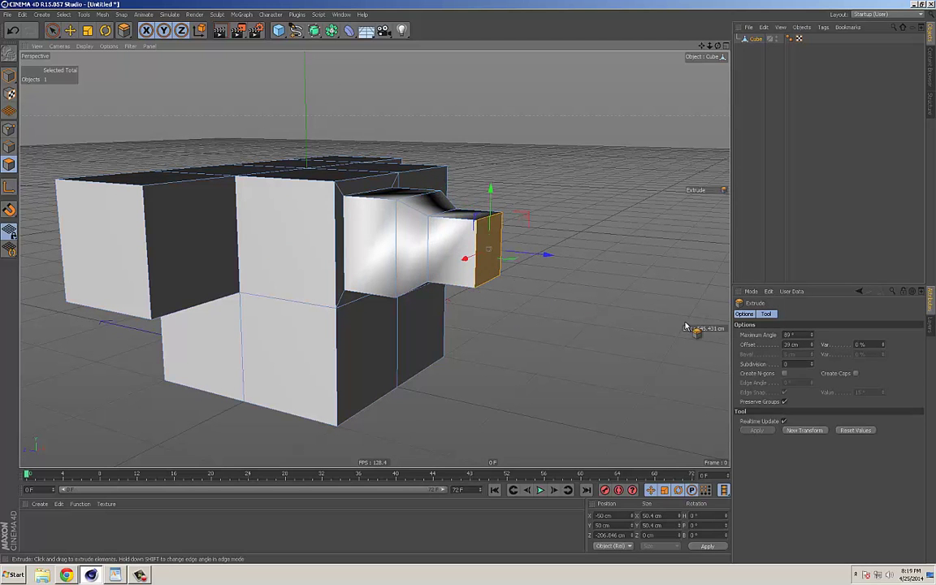
# Inset the protrusion's end polygon by 11 cm, pull it outward into a taper, and extrude a smaller inset tip.
pyautogui.press('i')
pyautogui.moveTo(596, 317); pyautogui.dragTo(536, 326)
pyautogui.moveTo(543, 271); pyautogui.dragTo(566, 269)
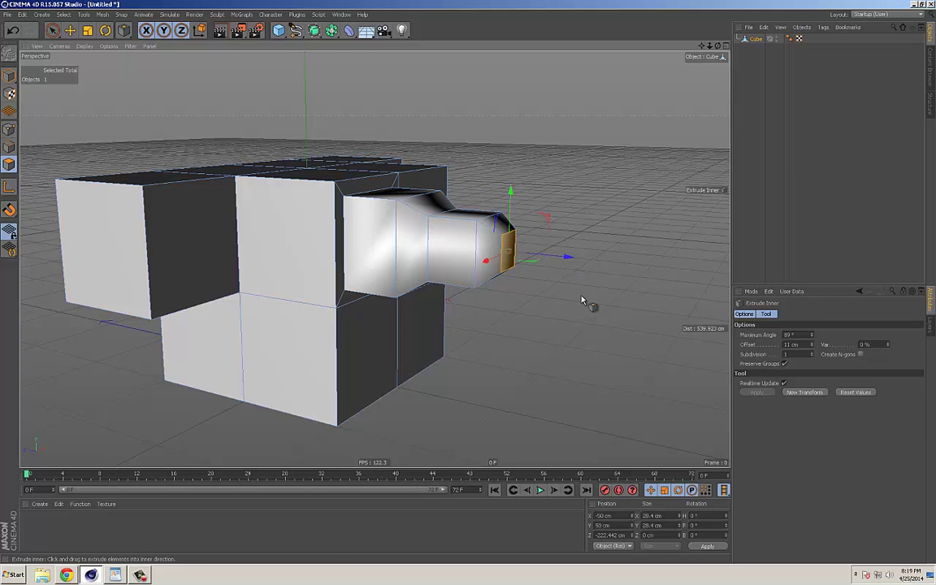
pyautogui.moveTo(584, 297); pyautogui.dragTo(488, 308)
pyautogui.press('d')
# Select the three remaining flat polygons on the cube's front face together.
pyautogui.keyDown('alt'); pyautogui.moveTo(567, 320); pyautogui.dragTo(509, 293); pyautogui.keyUp('alt')
pyautogui.press('e')
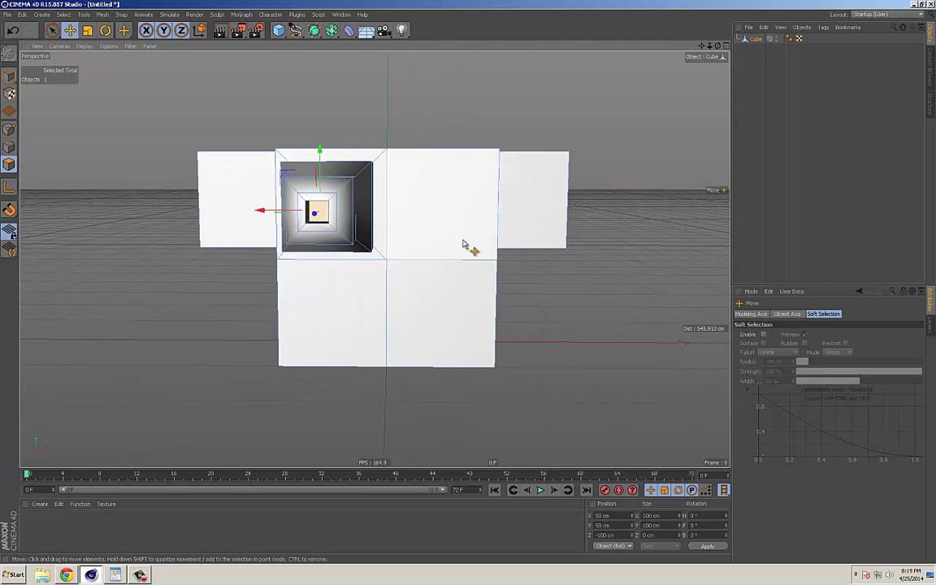
pyautogui.click(463, 240)
pyautogui.keyDown('shift'); pyautogui.click(443, 308); pyautogui.keyUp('shift')
pyautogui.keyDown('shift'); pyautogui.click(364, 319); pyautogui.keyUp('shift')
# Select all four polygons on the underside of the cube.
pyautogui.keyDown('alt'); pyautogui.moveTo(532, 327); pyautogui.dragTo(526, 267); pyautogui.keyUp('alt')
pyautogui.click(497, 257)
pyautogui.keyDown('shift'); pyautogui.click(560, 268); pyautogui.keyUp('shift')
pyautogui.keyDown('shift'); pyautogui.click(581, 354); pyautogui.keyUp('shift')
pyautogui.keyDown('shift'); pyautogui.click(481, 349); pyautogui.keyUp('shift')
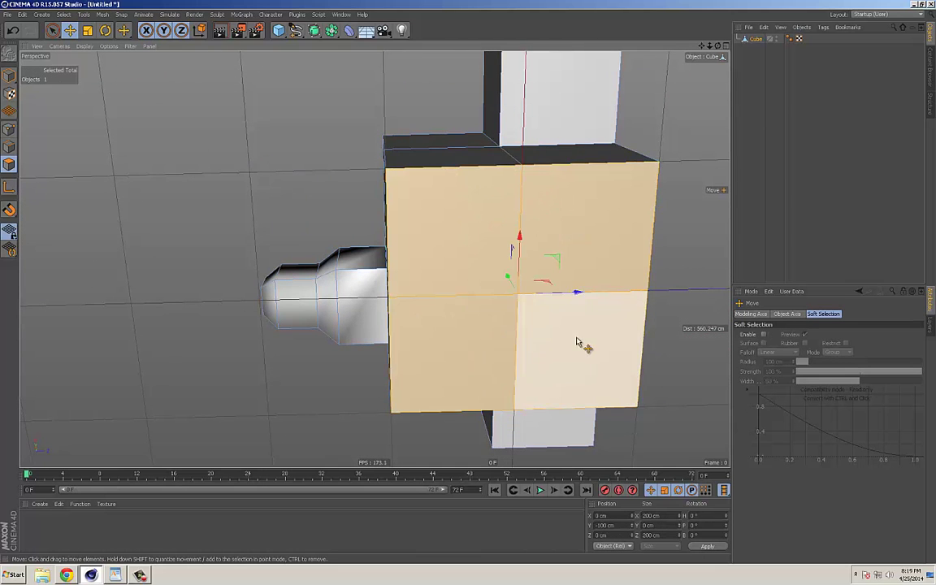
# Try insetting the four underside polygons as one group by 63.6 cm with Preserve Groups enabled, and undo it.
pyautogui.keyDown('alt'); pyautogui.moveTo(521, 318); pyautogui.dragTo(434, 290, button='middle'); pyautogui.keyUp('alt')
pyautogui.keyDown('alt'); pyautogui.moveTo(444, 283); pyautogui.dragTo(489, 297); pyautogui.keyUp('alt')
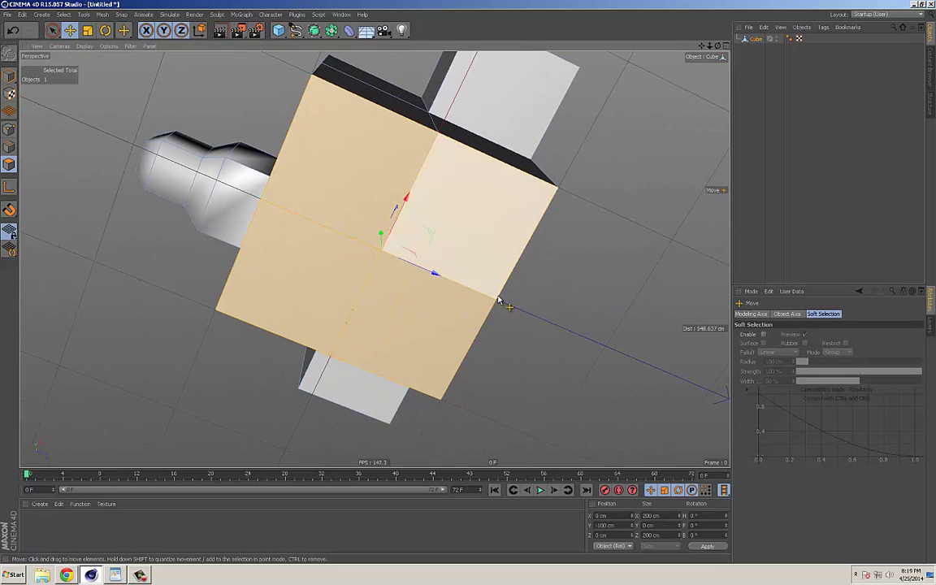
pyautogui.press('i')
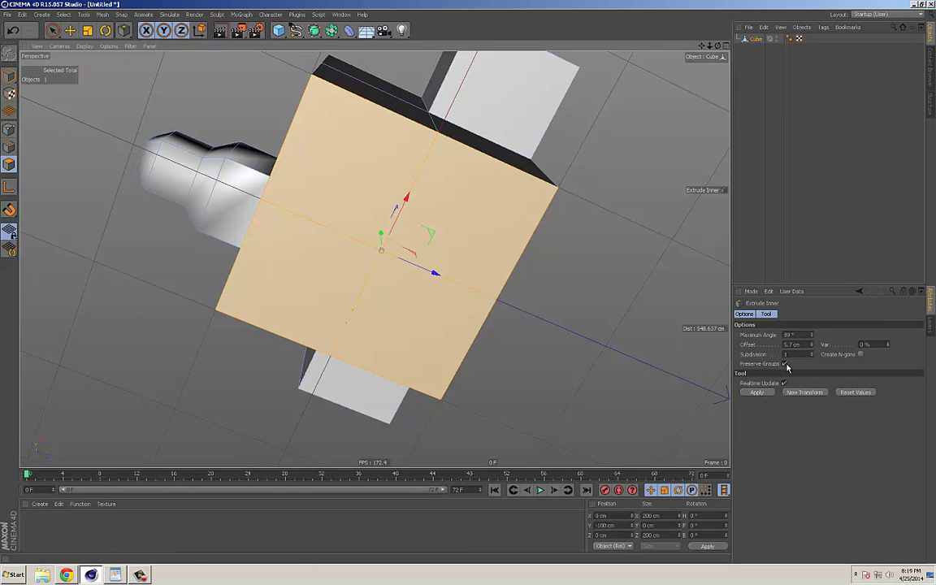
pyautogui.moveTo(620, 314); pyautogui.dragTo(343, 213)
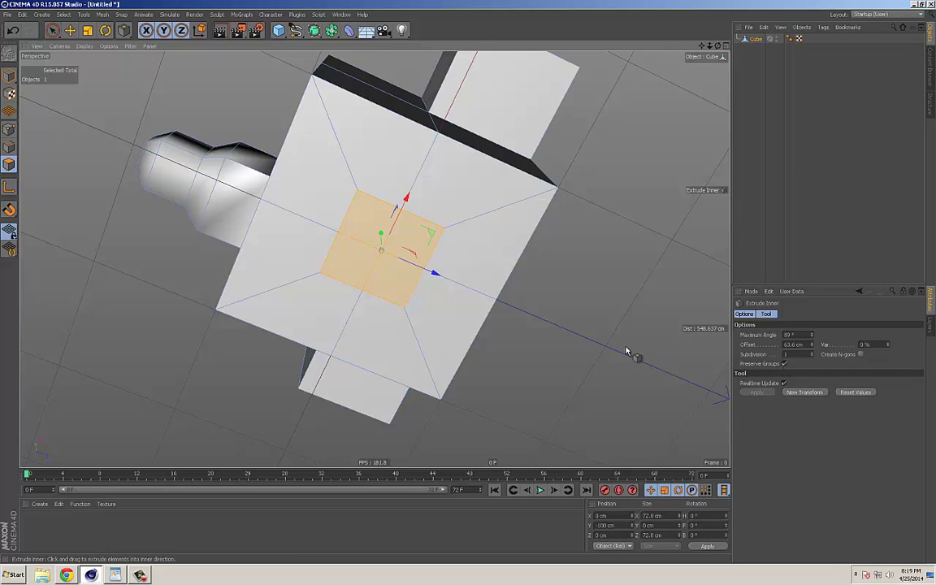
pyautogui.hotkey('ctrl', 'z')
# Inset the four underside polygons individually with Preserve Groups disabled, and extrude them 76.4 cm downward as separate legs.
pyautogui.click(784, 363)
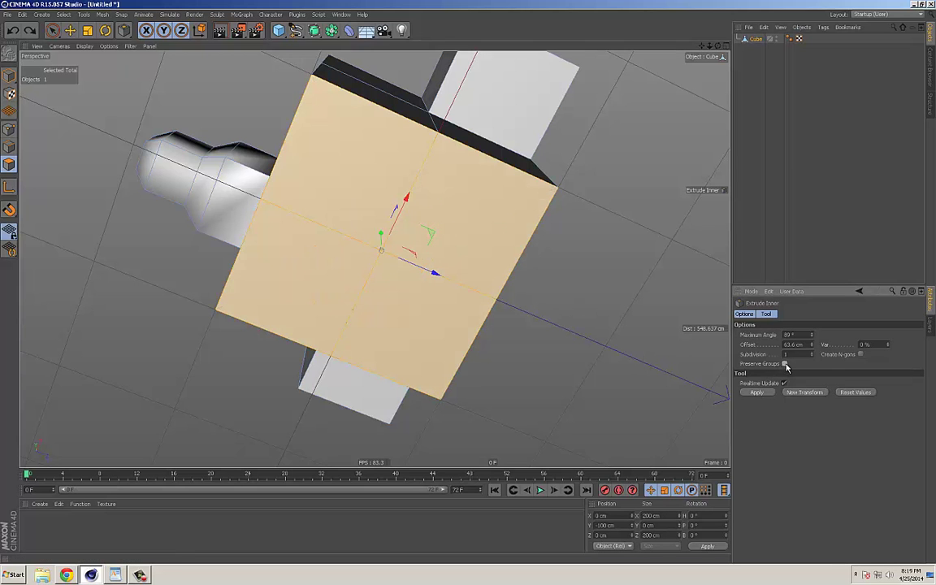
pyautogui.moveTo(622, 322); pyautogui.dragTo(443, 327)
pyautogui.keyDown('alt'); pyautogui.moveTo(541, 305); pyautogui.dragTo(580, 372); pyautogui.keyUp('alt')
pyautogui.press('d')
pyautogui.moveTo(561, 305); pyautogui.dragTo(821, 319)
pyautogui.keyDown('alt'); pyautogui.moveTo(475, 291); pyautogui.dragTo(479, 343); pyautogui.keyUp('alt')
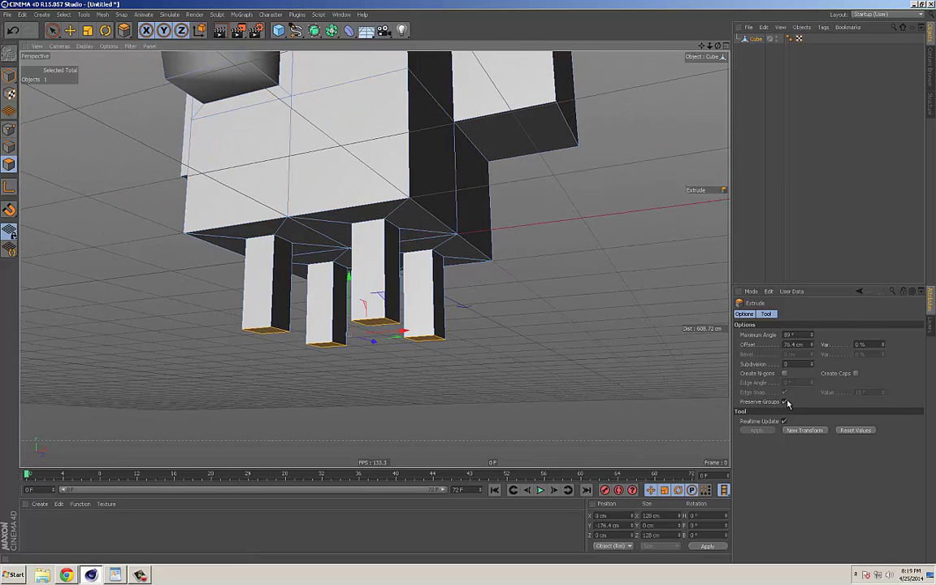
# Select all four polygons on the top face of the cube.
pyautogui.keyDown('alt'); pyautogui.moveTo(424, 260); pyautogui.dragTo(491, 299); pyautogui.keyUp('alt')
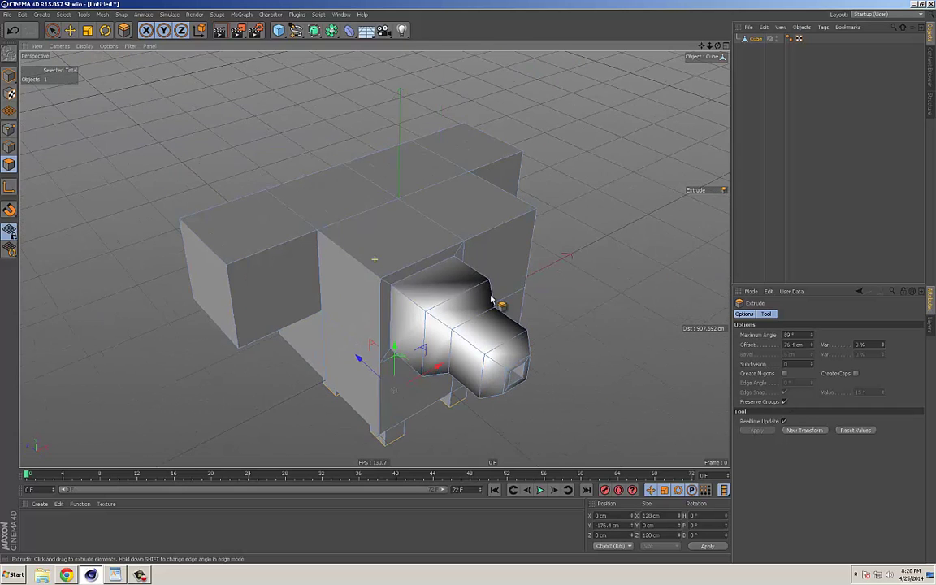
pyautogui.press('e')
pyautogui.click(431, 245)
pyautogui.keyDown('shift'); pyautogui.click(460, 224); pyautogui.keyUp('shift')
pyautogui.keyDown('shift'); pyautogui.click(420, 178); pyautogui.keyUp('shift')
pyautogui.keyDown('shift'); pyautogui.click(341, 195); pyautogui.keyUp('shift')
# Inset the four top polygons individually and raise them into tapered columns with ends extruded 89.7 cm.
pyautogui.keyDown('alt'); pyautogui.moveTo(539, 244); pyautogui.dragTo(478, 288); pyautogui.keyUp('alt')
pyautogui.press('i')
pyautogui.moveTo(380, 158); pyautogui.dragTo(932, 120)
pyautogui.press('d')
pyautogui.keyDown('alt'); pyautogui.moveTo(549, 177); pyautogui.dragTo(532, 177, button='middle'); pyautogui.keyUp('alt')
pyautogui.keyDown('alt'); pyautogui.moveTo(555, 142); pyautogui.dragTo(501, 161, button='right'); pyautogui.keyUp('alt')
pyautogui.keyDown('alt'); pyautogui.moveTo(501, 160); pyautogui.dragTo(473, 186); pyautogui.keyUp('alt')
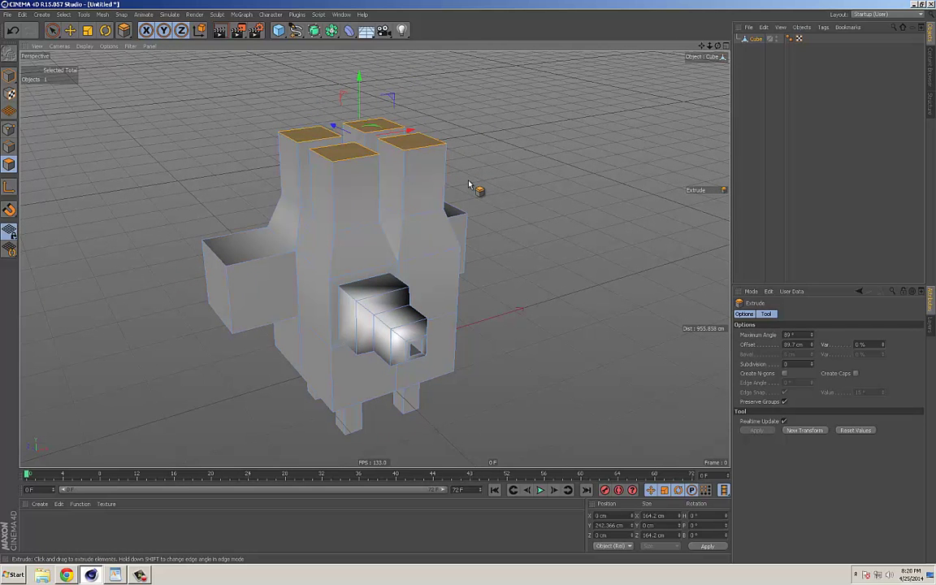
# Activate the Knife tool and show the model in the front view.
pyautogui.press('k')
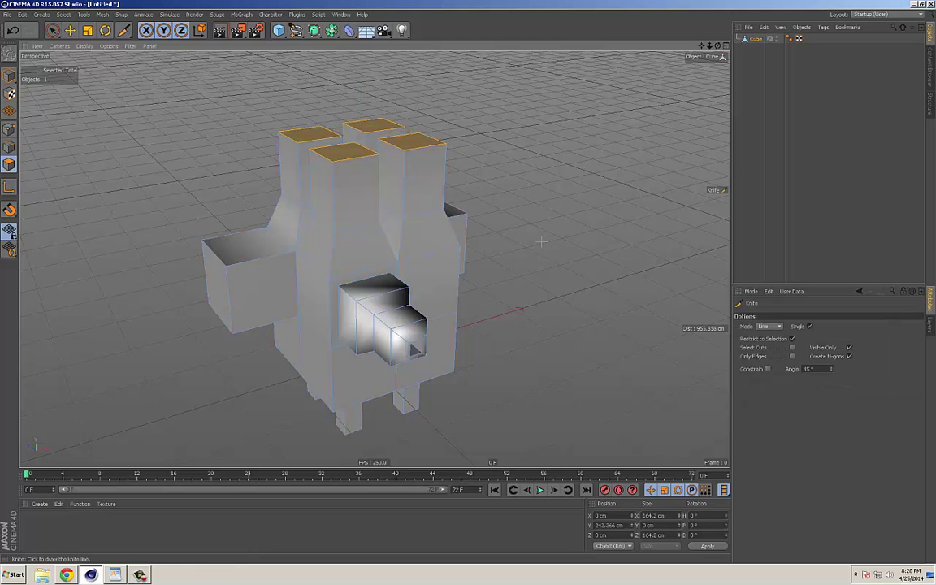
pyautogui.rightClick(540, 231)
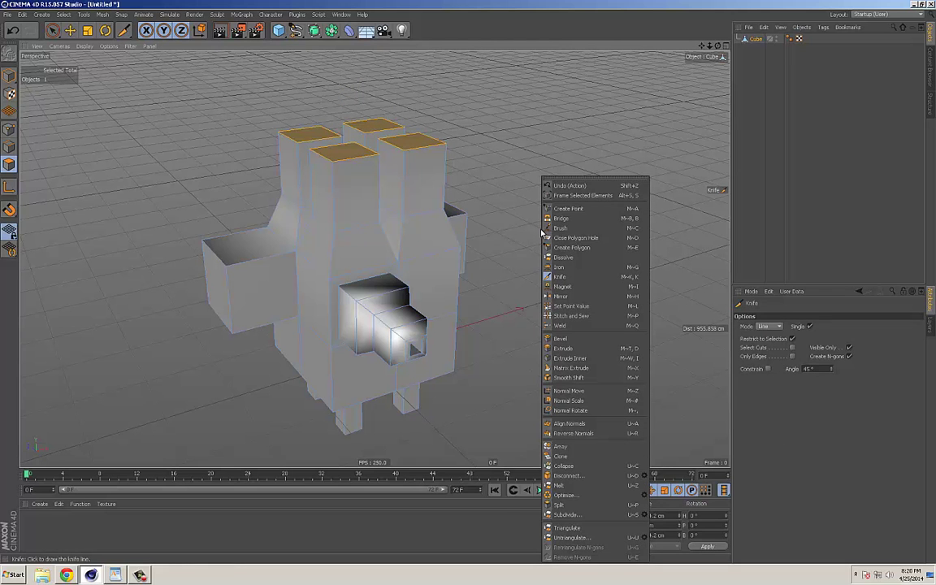
pyautogui.click(606, 276)
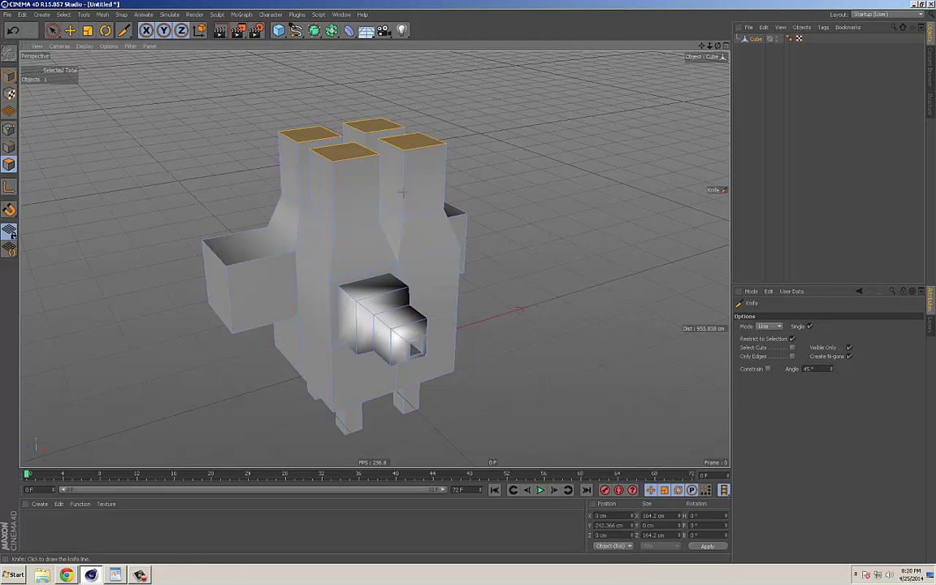
pyautogui.keyDown('alt'); pyautogui.moveTo(607, 227); pyautogui.dragTo(582, 231); pyautogui.keyUp('alt')
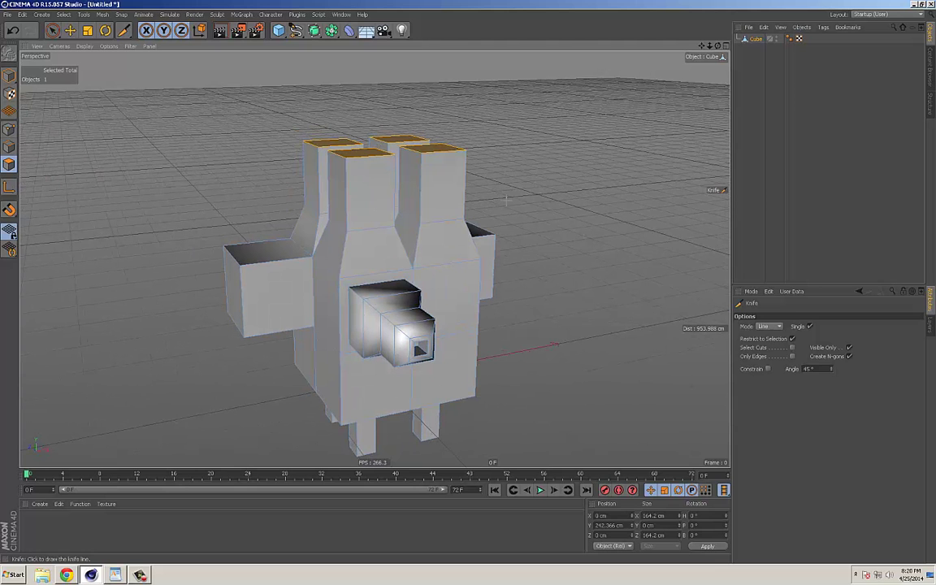
pyautogui.keyDown('alt'); pyautogui.moveTo(512, 206); pyautogui.dragTo(544, 177); pyautogui.keyUp('alt')
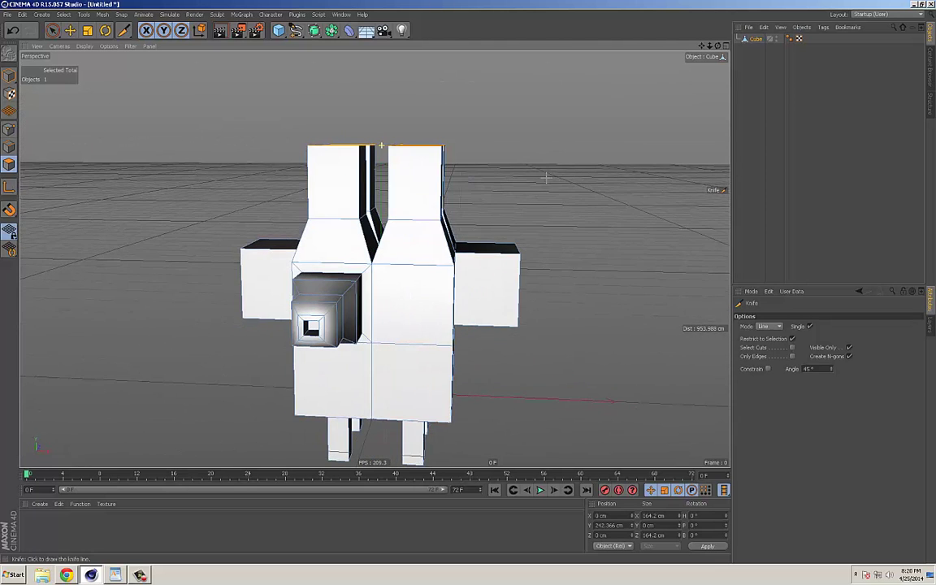
pyautogui.press('F2')
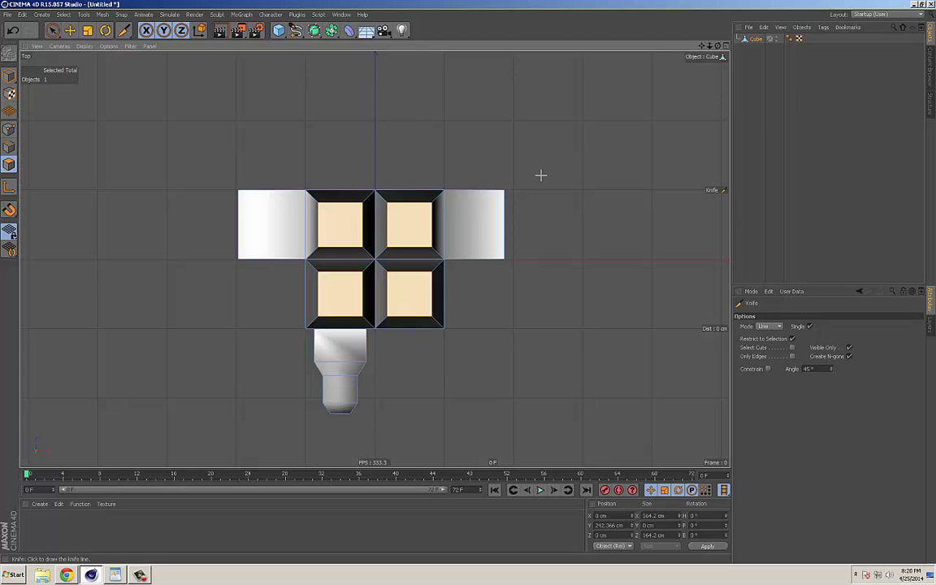
pyautogui.press('F3')
pyautogui.press('F4')
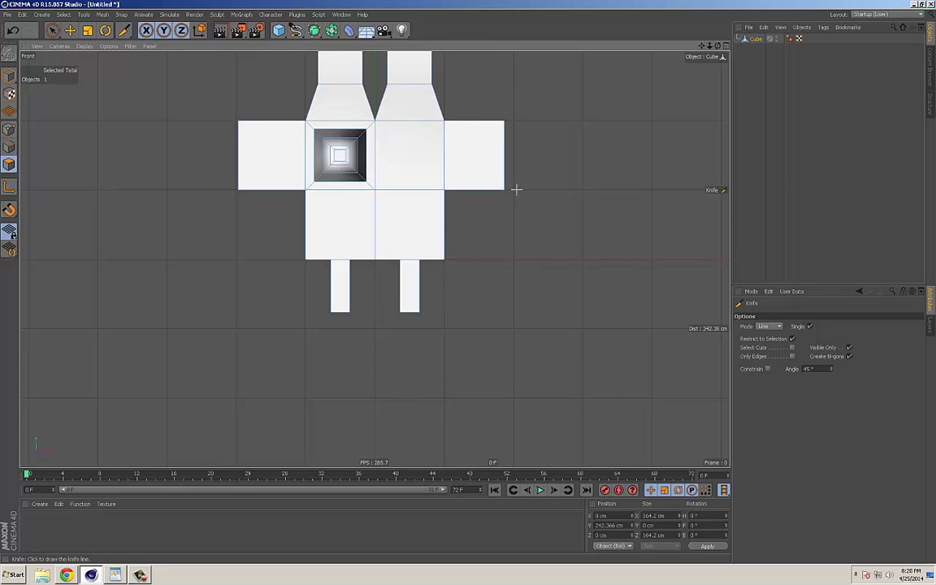
# Examine the model in the right, top, perspective and front views, ending with the body and legs framed from the front.
pyautogui.scroll(-5, 535, 187)
pyautogui.scroll(5, 465, 236)
pyautogui.scroll(-3, 482, 249)
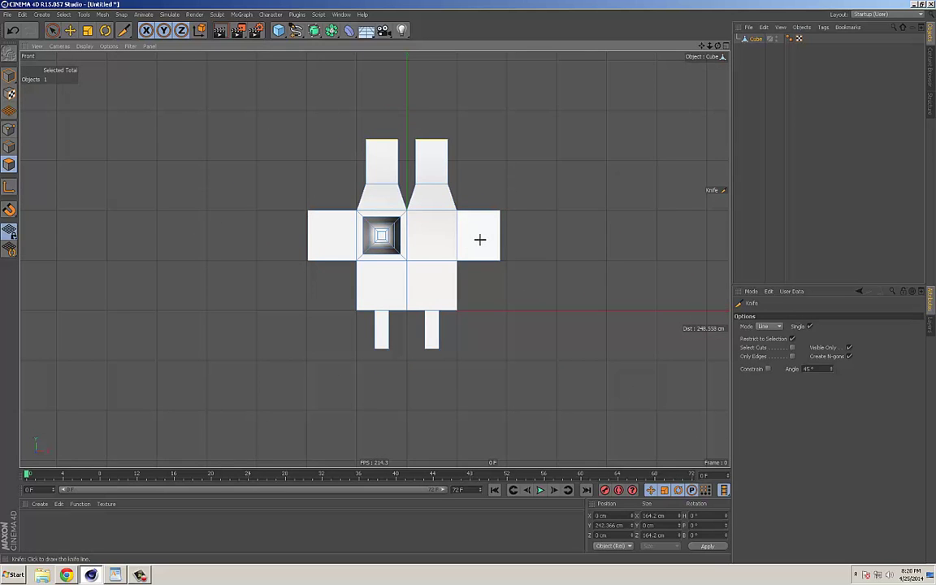
pyautogui.press('F3')
pyautogui.press('F2')
pyautogui.press('F1')
pyautogui.press('F4')
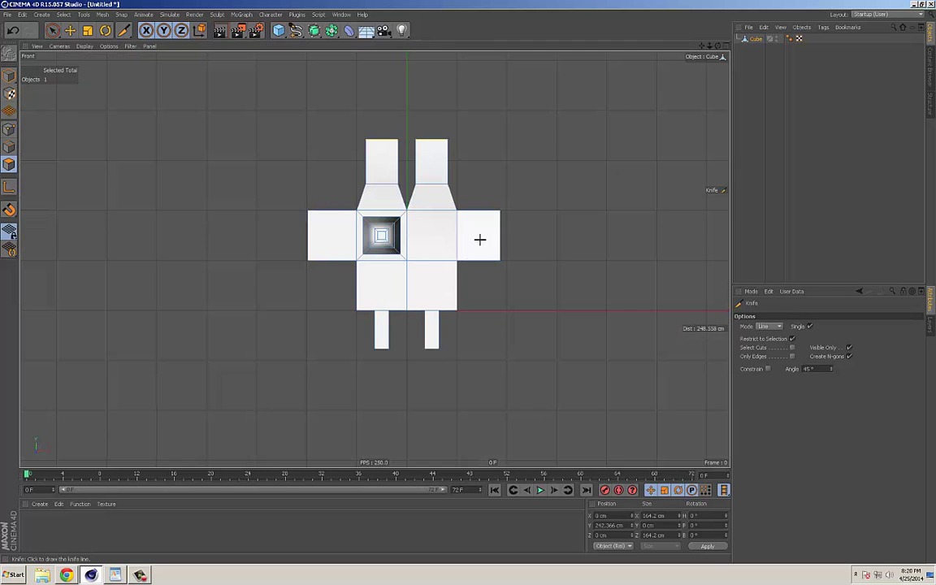
pyautogui.moveTo(555, 263)
pyautogui.keyDown('alt'); pyautogui.mouseDown(button='middle')
pyautogui.moveTo(505, 264)
pyautogui.moveTo(513, 267)
pyautogui.mouseUp(button='middle'); pyautogui.keyUp('alt')
pyautogui.keyDown('alt'); pyautogui.moveTo(504, 269); pyautogui.dragTo(540, 269, button='right'); pyautogui.keyUp('alt')
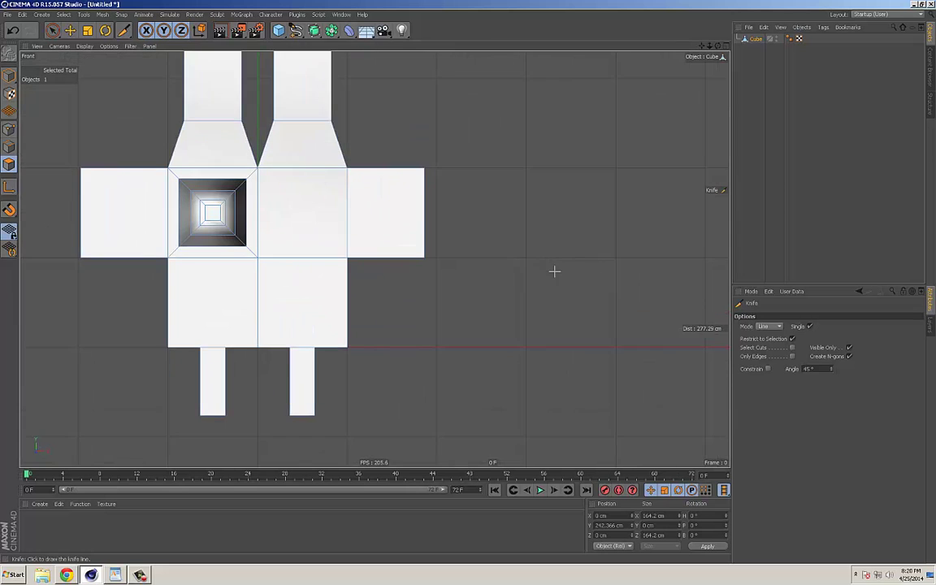
pyautogui.scroll(-3, 544, 273)
pyautogui.scroll(3, 536, 264)
pyautogui.scroll(-1, 543, 267)
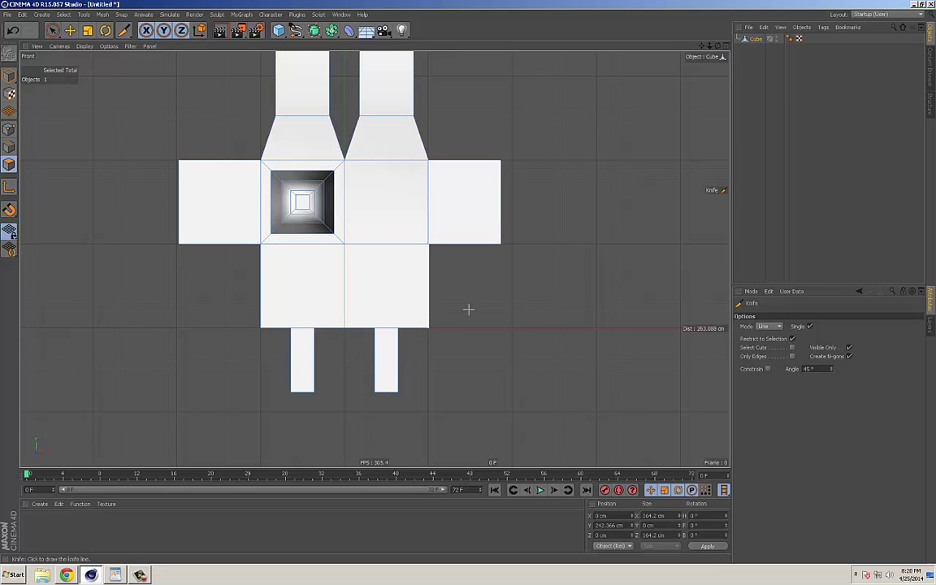
pyautogui.keyDown('alt'); pyautogui.moveTo(515, 305); pyautogui.dragTo(533, 309, button='middle'); pyautogui.keyUp('alt')
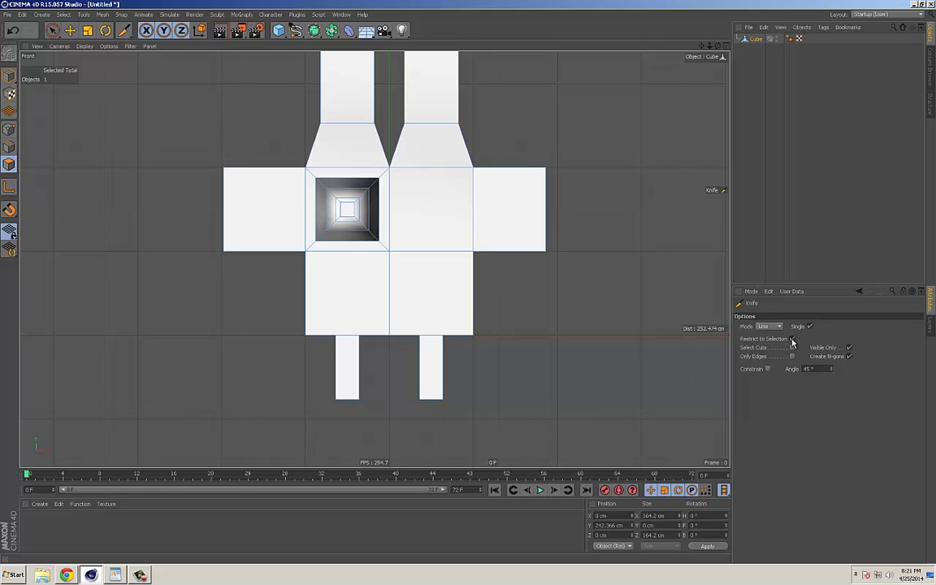
# Select the lower-right polygon on the body's front face and reactivate the Knife tool.
pyautogui.press('e')
pyautogui.click(445, 301)
pyautogui.press('k')
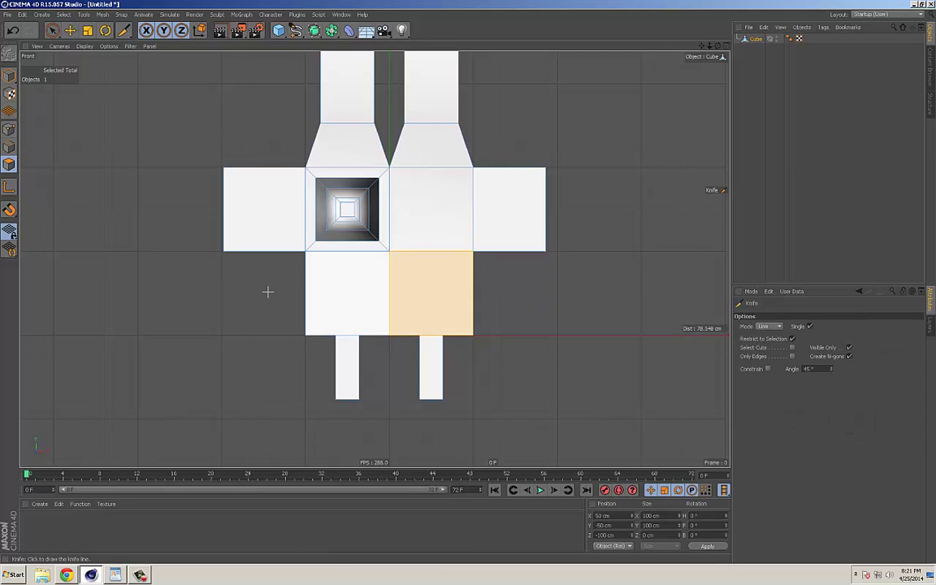
# Disable Restrict to Selection and Visible Only for the Knife, and cut a horizontal line through the body's lower half.
pyautogui.click(792, 339)
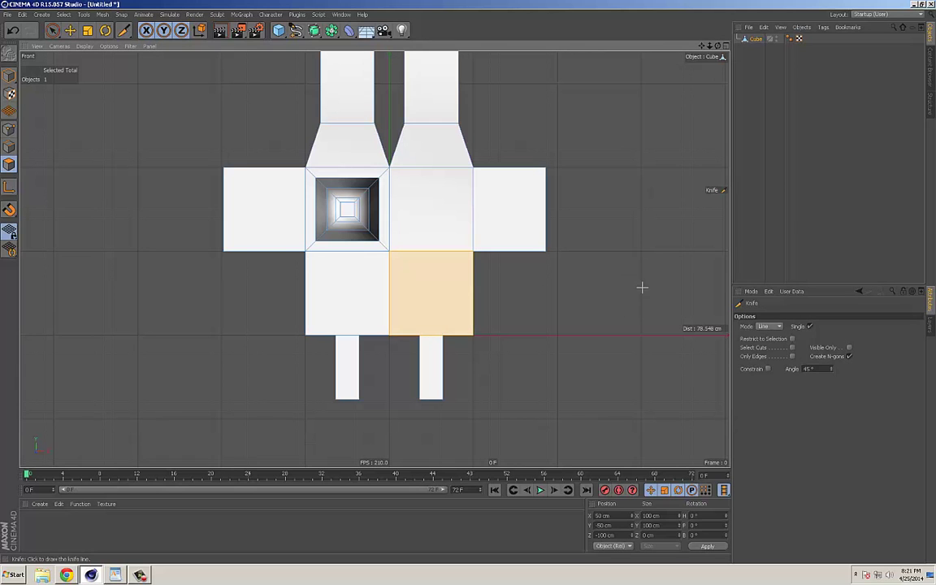
pyautogui.click(528, 306)
pyautogui.moveTo(650, 290); pyautogui.dragTo(250, 283)
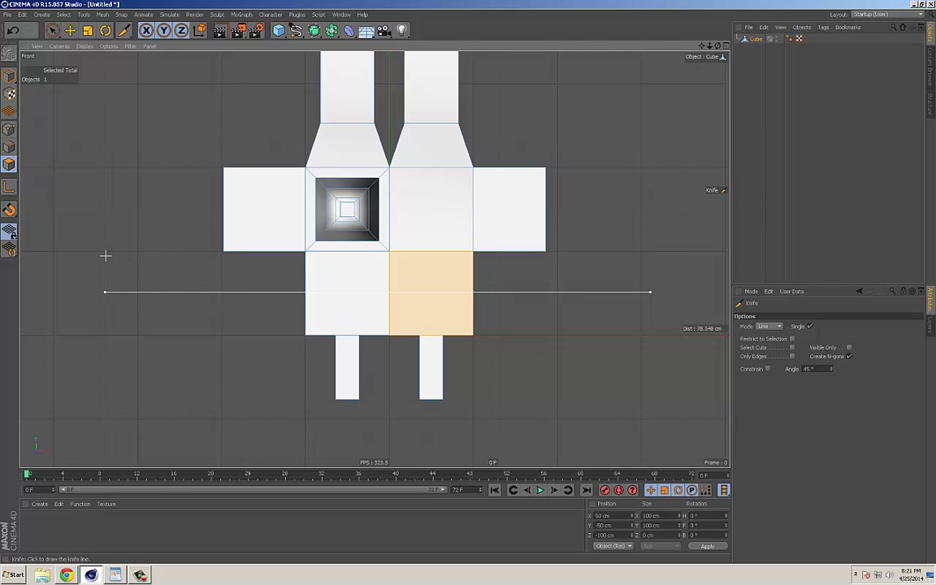
pyautogui.moveTo(106, 256); pyautogui.dragTo(106, 256)
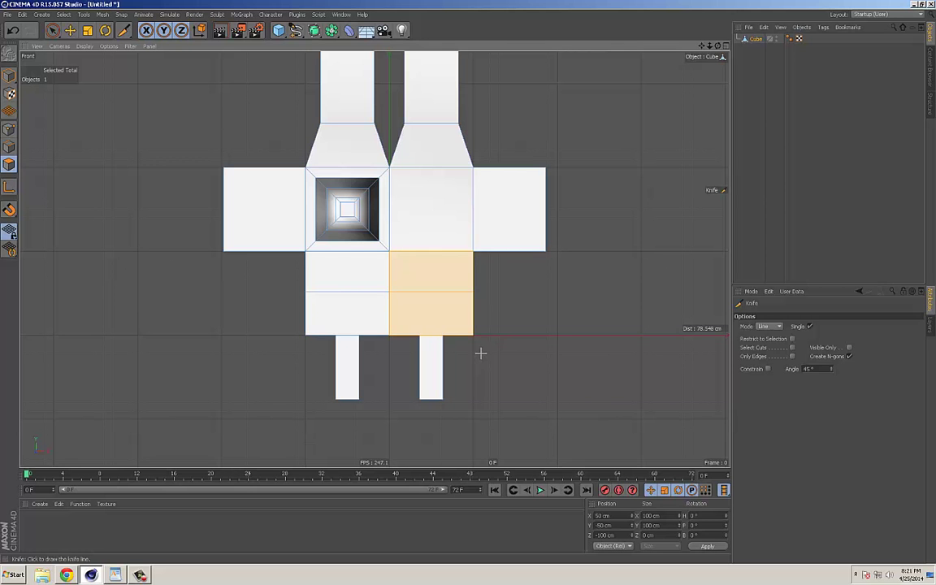
# Set the Knife mode to Loop and preview loop cuts around the body and arms from behind.
pyautogui.press('F1')
pyautogui.keyDown('alt'); pyautogui.moveTo(432, 314); pyautogui.dragTo(524, 369); pyautogui.keyUp('alt')
pyautogui.click(777, 327)
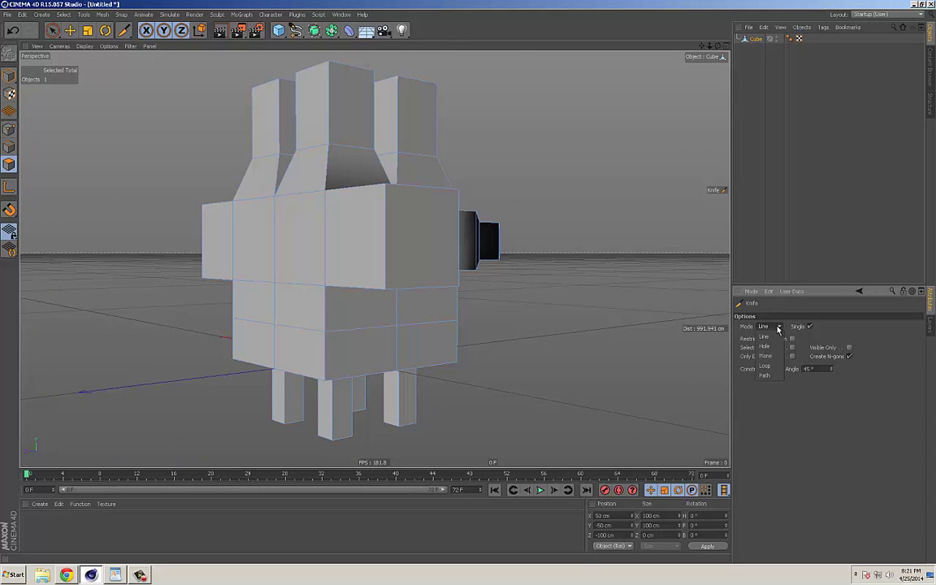
pyautogui.click(764, 366)
pyautogui.keyDown('alt'); pyautogui.moveTo(698, 362); pyautogui.dragTo(626, 366); pyautogui.keyUp('alt')
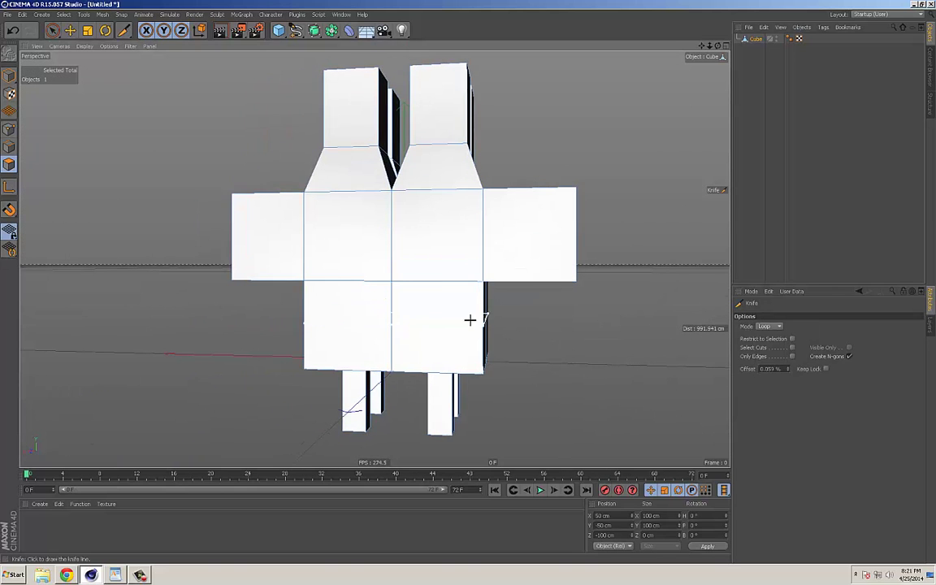
pyautogui.keyDown('alt'); pyautogui.moveTo(507, 303); pyautogui.dragTo(445, 344); pyautogui.keyUp('alt')
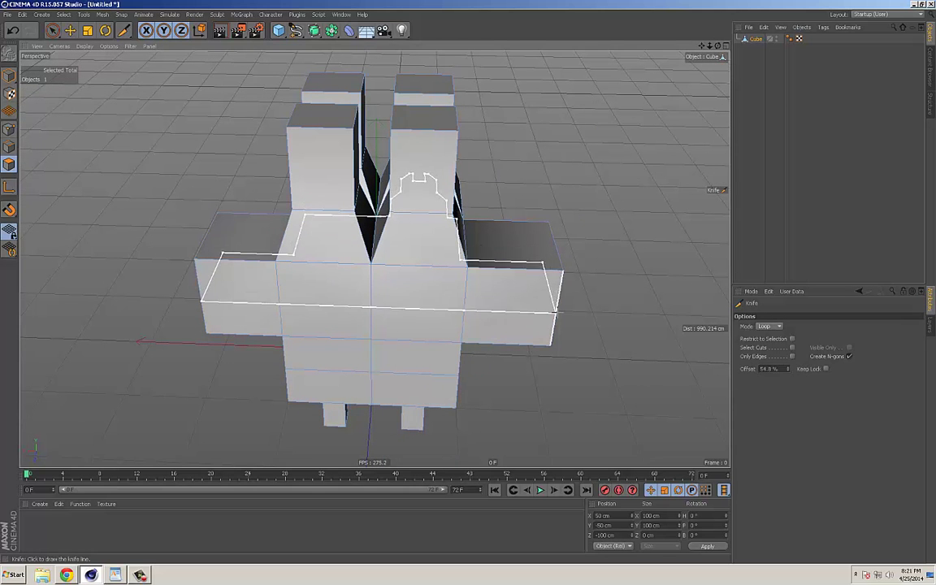
pyautogui.keyDown('alt'); pyautogui.moveTo(604, 324); pyautogui.dragTo(598, 276); pyautogui.keyUp('alt')
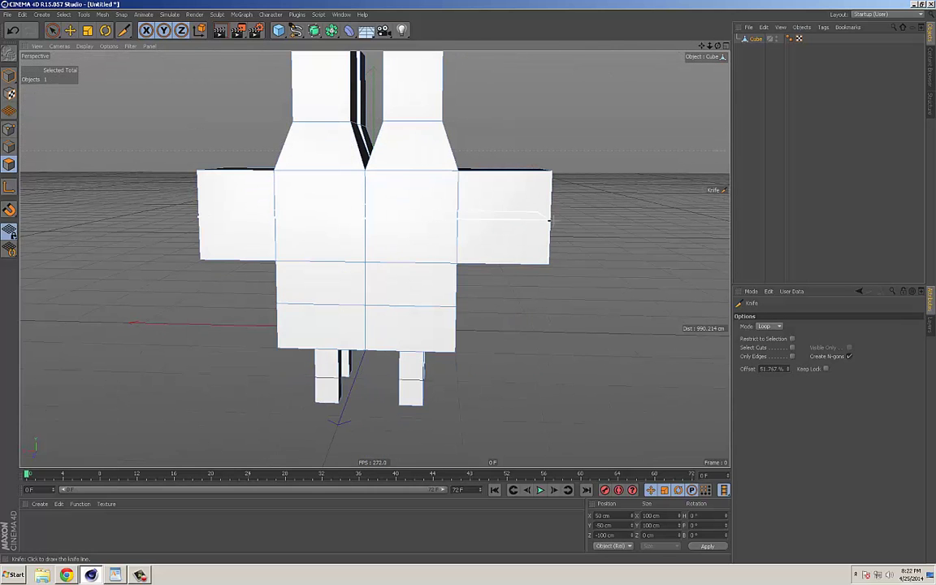
# Cut two vertical loops around one arm and a horizontal loop across the upper body and the other arm.
pyautogui.keyDown('alt'); pyautogui.moveTo(538, 274); pyautogui.dragTo(560, 284); pyautogui.keyUp('alt')
pyautogui.keyDown('alt'); pyautogui.moveTo(541, 232); pyautogui.dragTo(515, 266, button='middle'); pyautogui.keyUp('alt')
pyautogui.keyDown('alt'); pyautogui.moveTo(618, 274); pyautogui.dragTo(591, 264); pyautogui.keyUp('alt')
pyautogui.click(453, 280)
pyautogui.click(485, 278)
pyautogui.keyDown('alt'); pyautogui.moveTo(484, 279); pyautogui.dragTo(524, 299); pyautogui.keyUp('alt')
# Set the Knife mode back to Line and render a close view of the four upper columns.
pyautogui.click(771, 328)
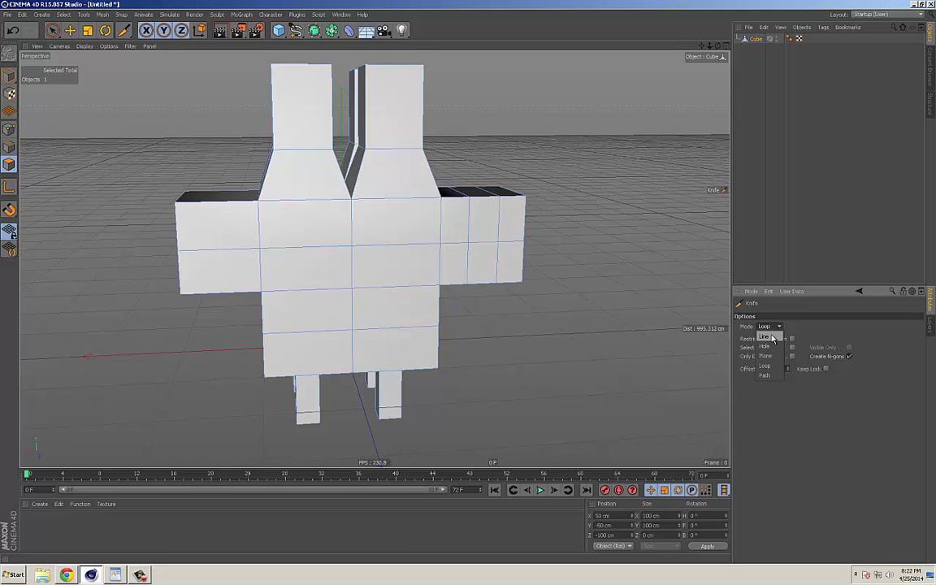
pyautogui.click(764, 337)
pyautogui.keyDown('alt'); pyautogui.moveTo(595, 314); pyautogui.dragTo(551, 284); pyautogui.keyUp('alt')
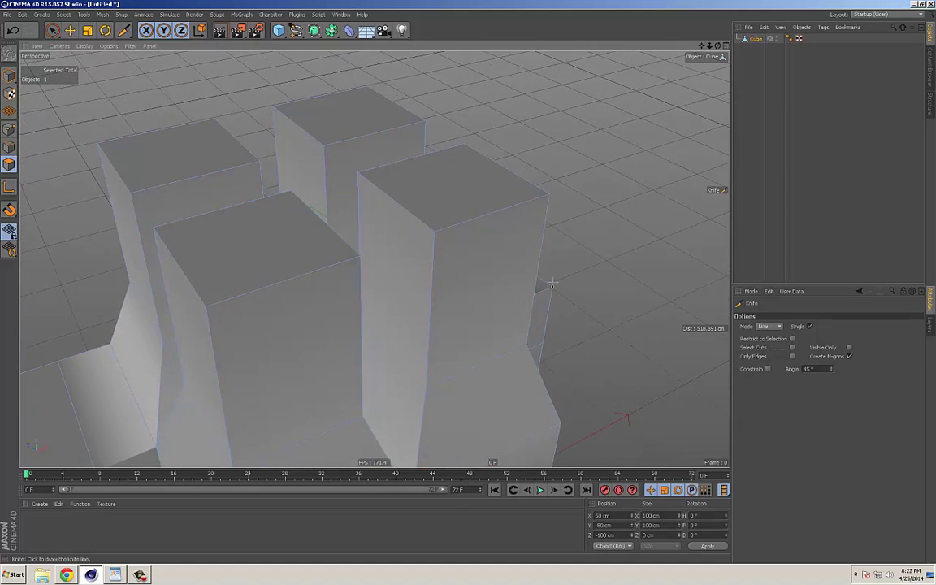
pyautogui.click(219, 33)
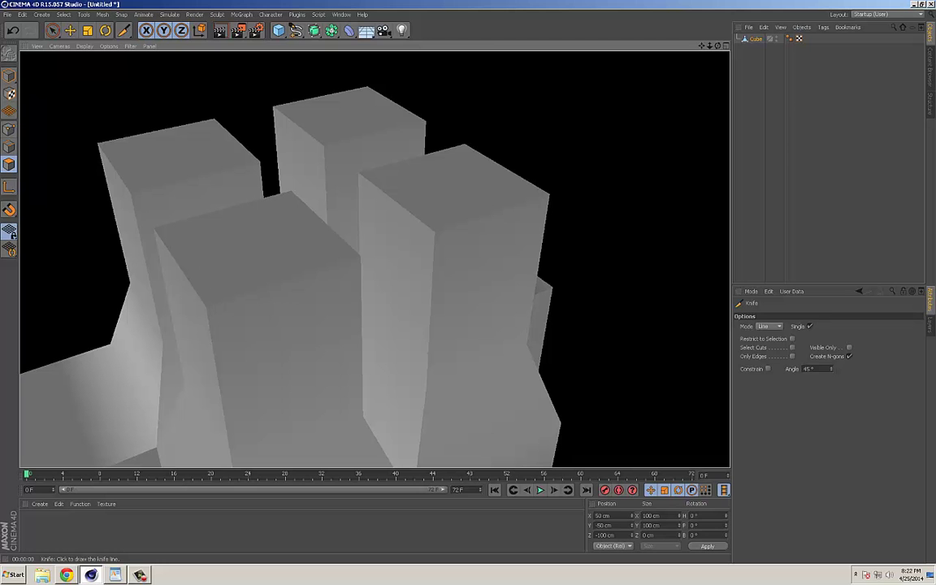
# In edge mode, select edges around the top of the nearest right-hand column and clear the selection.
pyautogui.moveTo(511, 188)
pyautogui.keyDown('alt'); pyautogui.mouseDown()
pyautogui.moveTo(499, 178)
pyautogui.moveTo(508, 182)
pyautogui.mouseUp(); pyautogui.keyUp('alt')
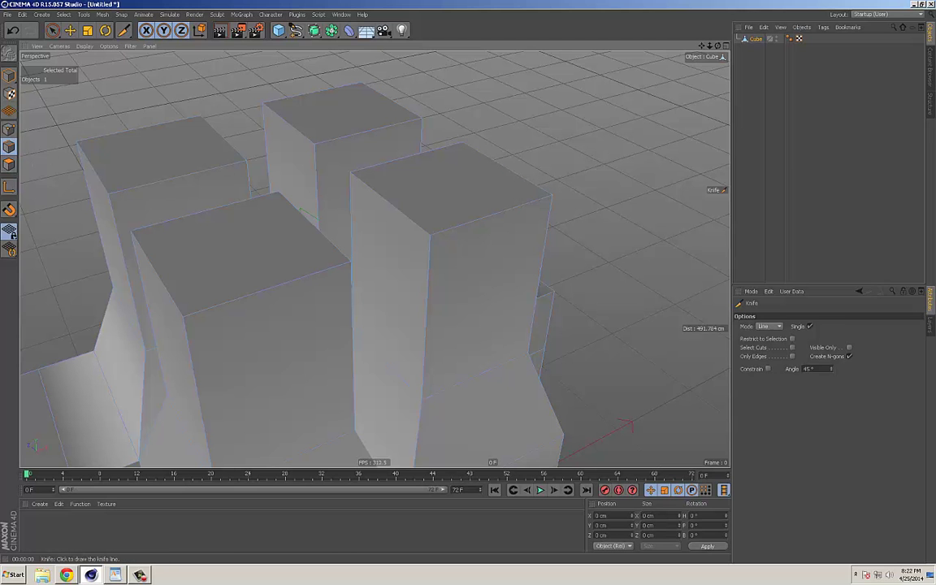
pyautogui.press('e')
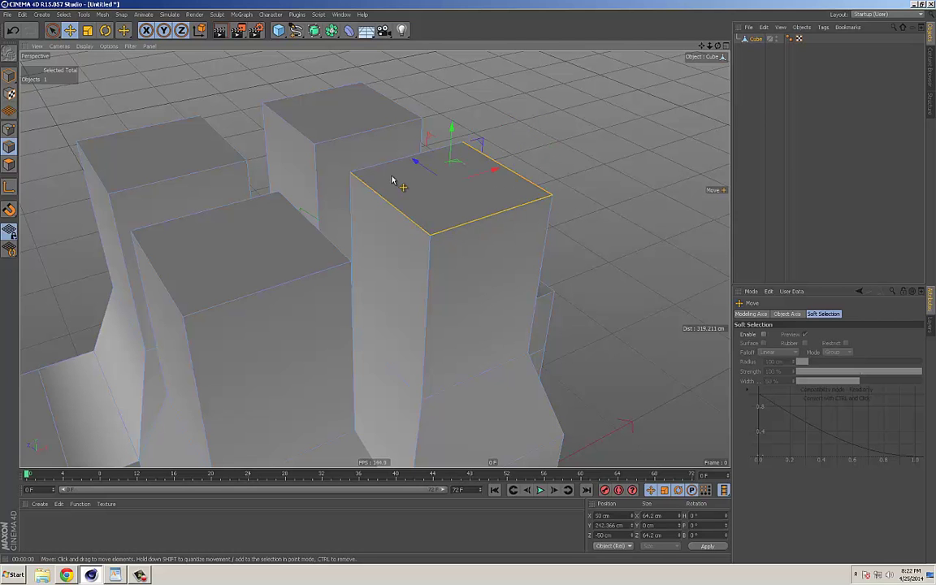
pyautogui.click(605, 170)
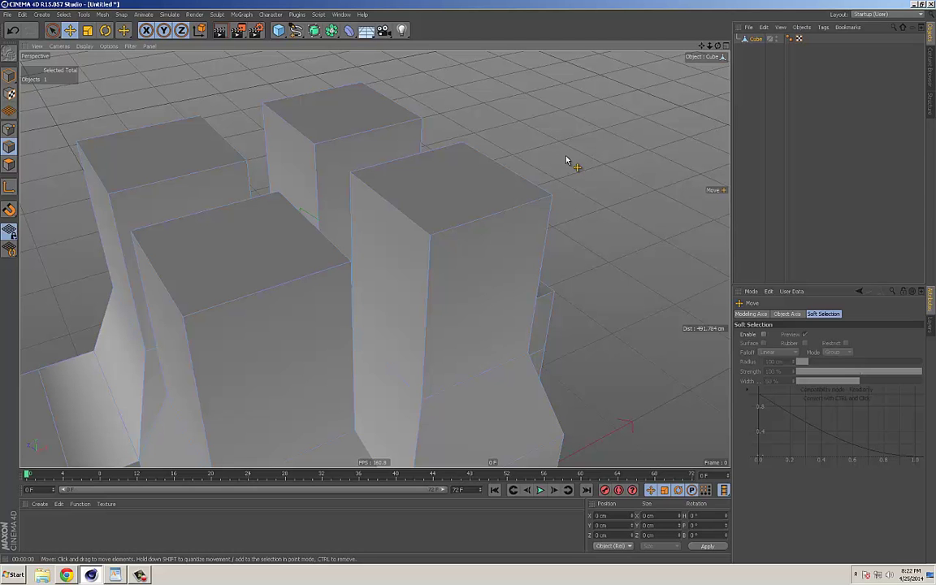
# Use Loop Selection to select the edge loop around the top face of the nearest right-hand column.
pyautogui.press('u')
pyautogui.press('l')
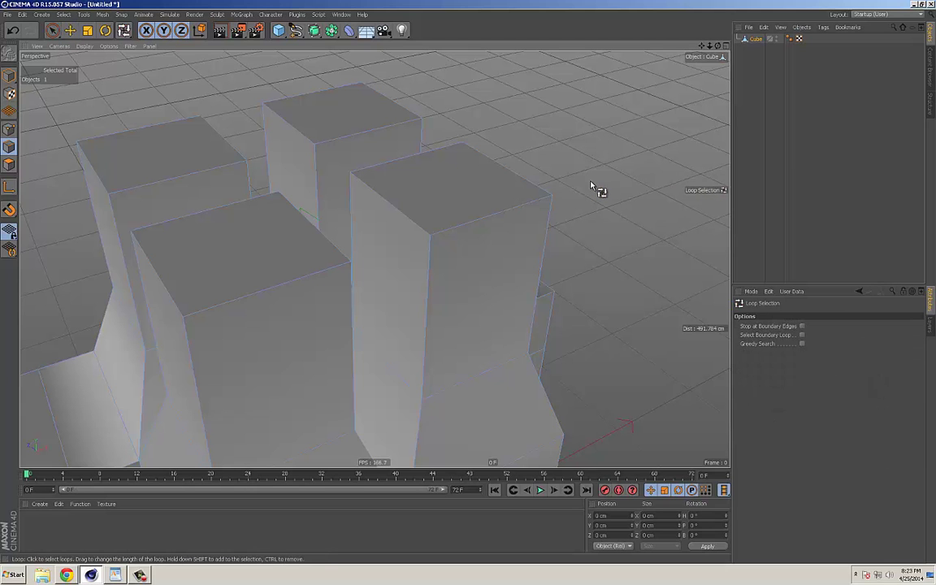
pyautogui.press('e')
pyautogui.press('u')
pyautogui.press('l')
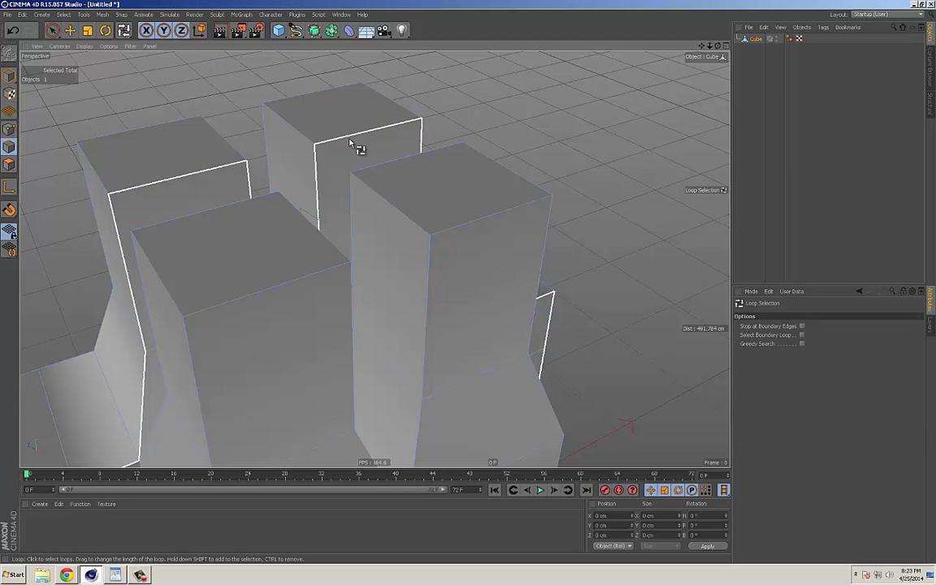
pyautogui.click(487, 200)
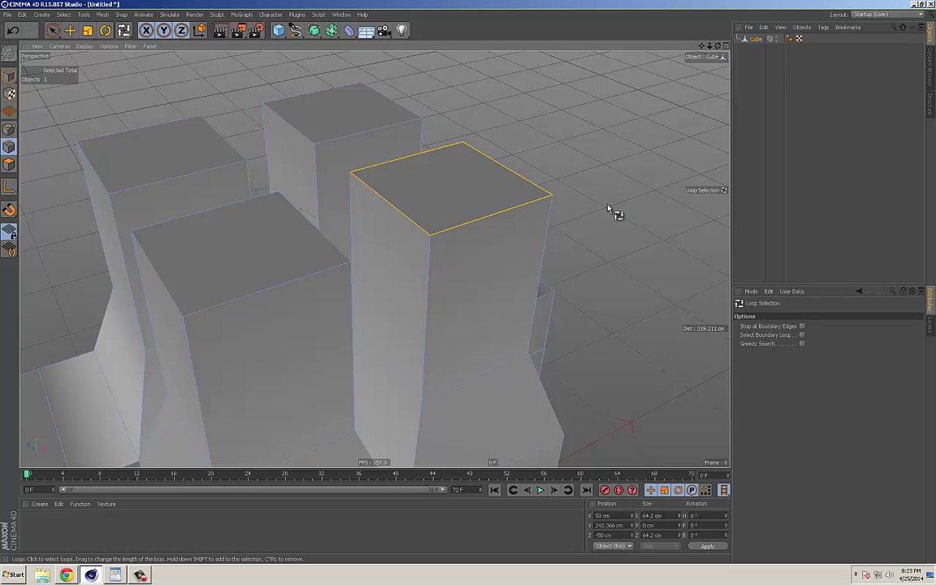
# Bevel the selected top edge loop in Chamfer mode with a Fixed Distance offset and render the view.
pyautogui.rightClick(607, 207)
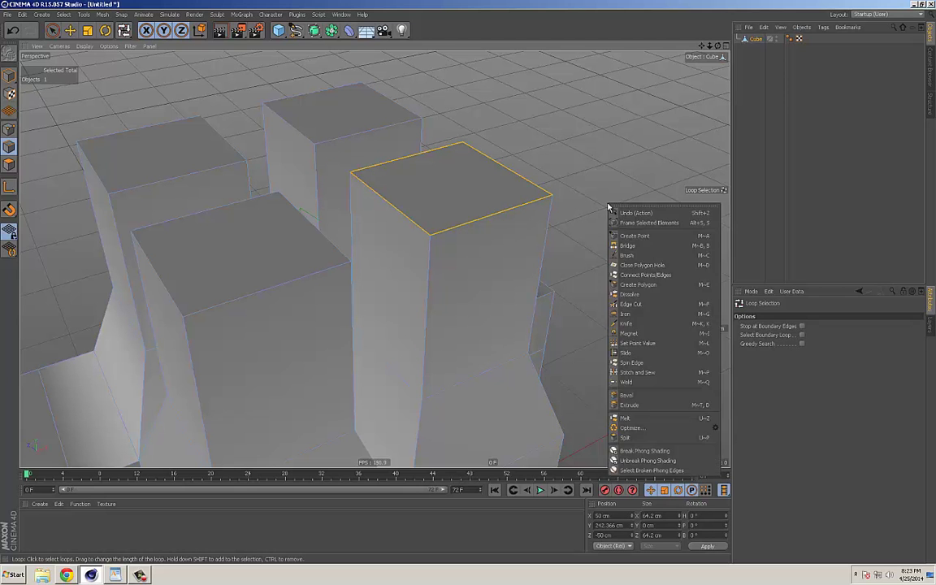
pyautogui.click(625, 396)
pyautogui.moveTo(609, 284)
pyautogui.mouseDown()
pyautogui.moveTo(622, 282)
pyautogui.moveTo(611, 284)
pyautogui.mouseUp()
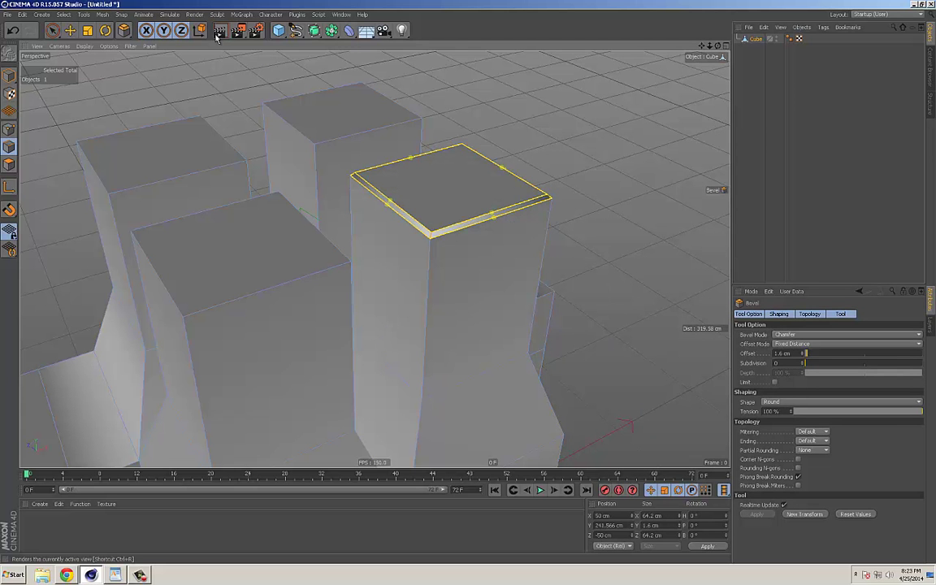
pyautogui.click(218, 32)
pyautogui.click(515, 149)
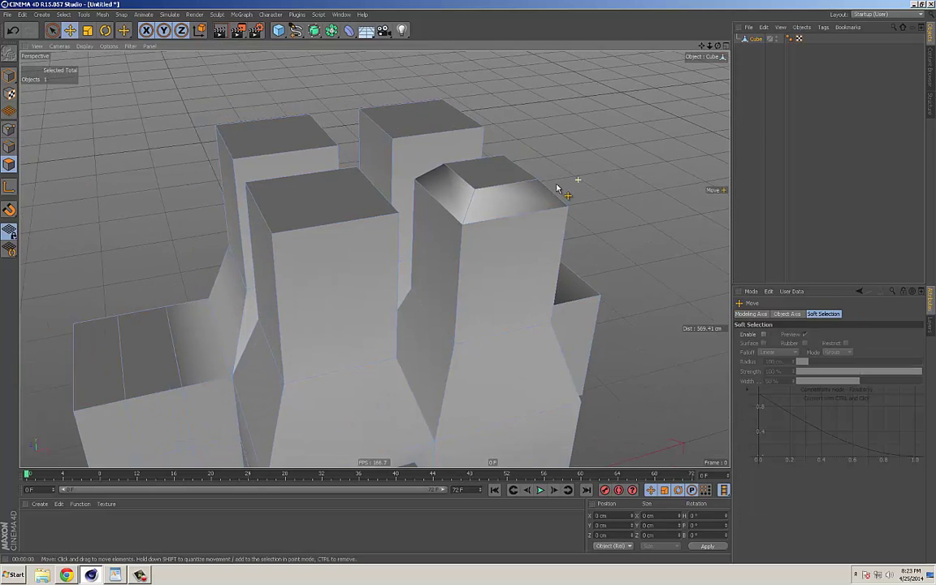
# Set the Phong Angle of the cube's Phong tag to 93° and check the shading on the bevelled column.
pyautogui.keyDown('alt'); pyautogui.moveTo(557, 189); pyautogui.dragTo(529, 219); pyautogui.keyUp('alt')
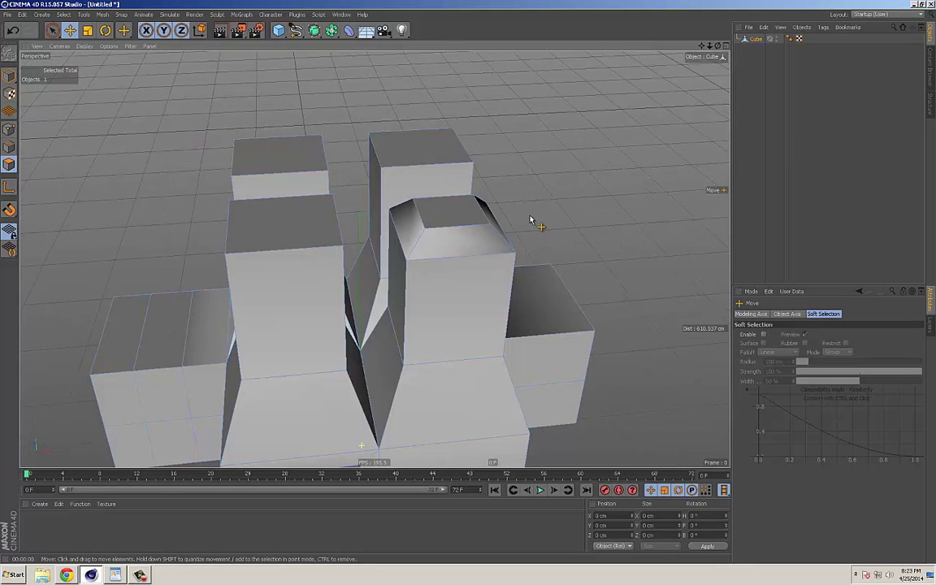
pyautogui.keyDown('alt'); pyautogui.moveTo(529, 219); pyautogui.dragTo(470, 205, button='middle'); pyautogui.keyUp('alt')
pyautogui.keyDown('alt'); pyautogui.moveTo(470, 205); pyautogui.dragTo(516, 196, button='right'); pyautogui.keyUp('alt')
pyautogui.keyDown('alt'); pyautogui.moveTo(516, 196); pyautogui.dragTo(528, 188); pyautogui.keyUp('alt')
pyautogui.keyDown('alt'); pyautogui.moveTo(503, 191); pyautogui.dragTo(516, 196, button='right'); pyautogui.keyUp('alt')
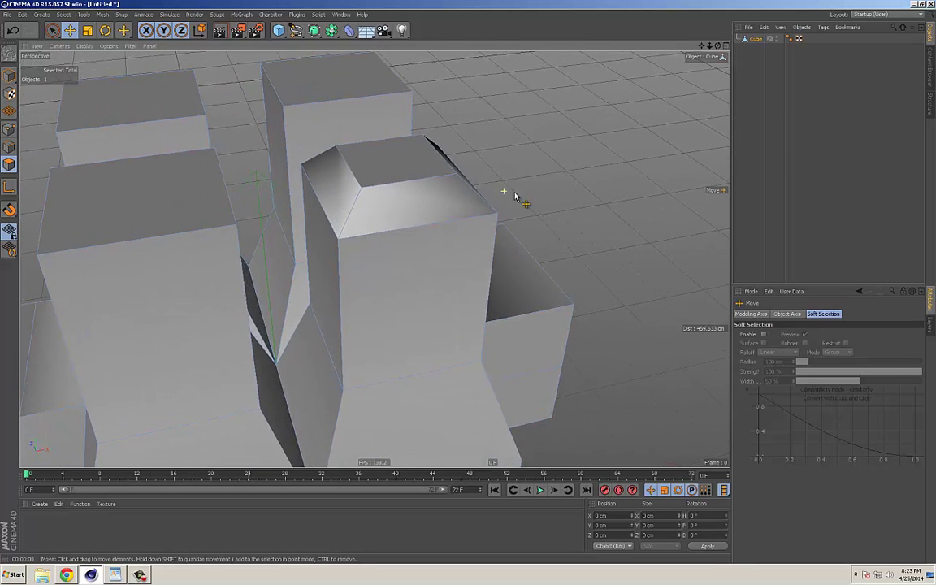
pyautogui.keyDown('alt'); pyautogui.moveTo(515, 196); pyautogui.dragTo(547, 186); pyautogui.keyUp('alt')
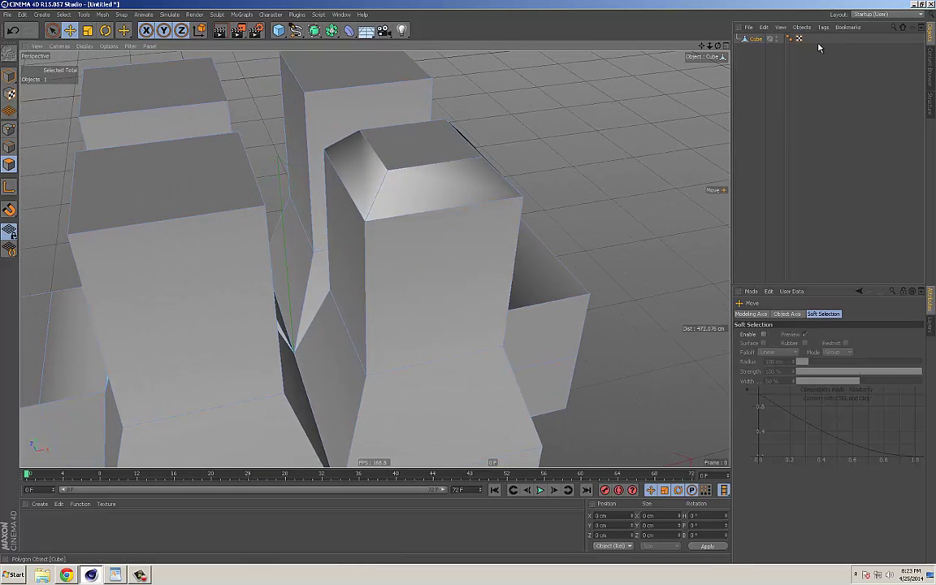
pyautogui.click(789, 40)
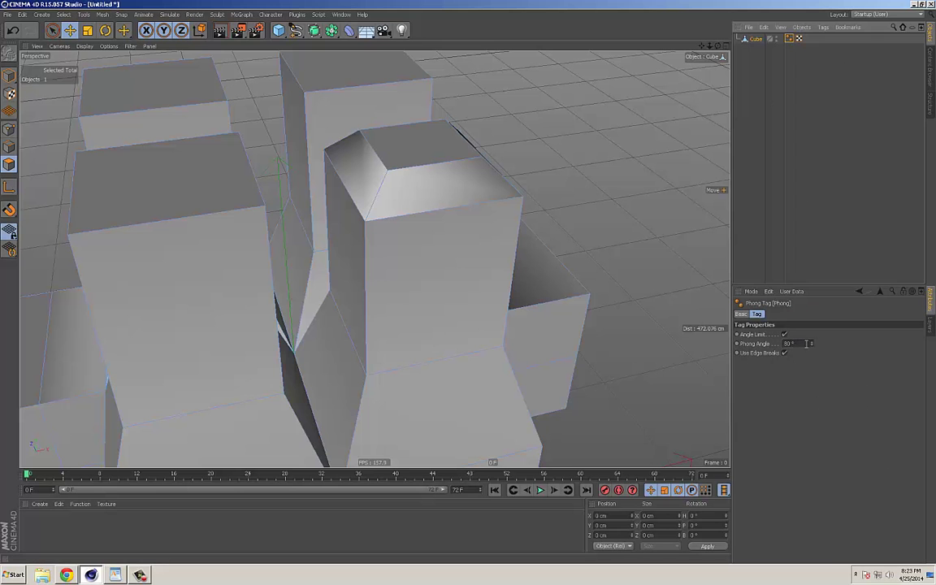
pyautogui.moveTo(811, 347)
pyautogui.mouseDown()
pyautogui.moveTo(813, 326)
pyautogui.moveTo(818, 374)
pyautogui.moveTo(819, 310)
pyautogui.moveTo(817, 416)
pyautogui.moveTo(812, 376)
pyautogui.mouseUp()
pyautogui.moveTo(503, 243)
pyautogui.keyDown('alt'); pyautogui.mouseDown()
pyautogui.moveTo(586, 250)
pyautogui.moveTo(553, 251)
pyautogui.moveTo(572, 260)
pyautogui.moveTo(497, 255)
pyautogui.moveTo(580, 248)
pyautogui.moveTo(544, 251)
pyautogui.moveTo(561, 253)
pyautogui.mouseUp(); pyautogui.keyUp('alt')
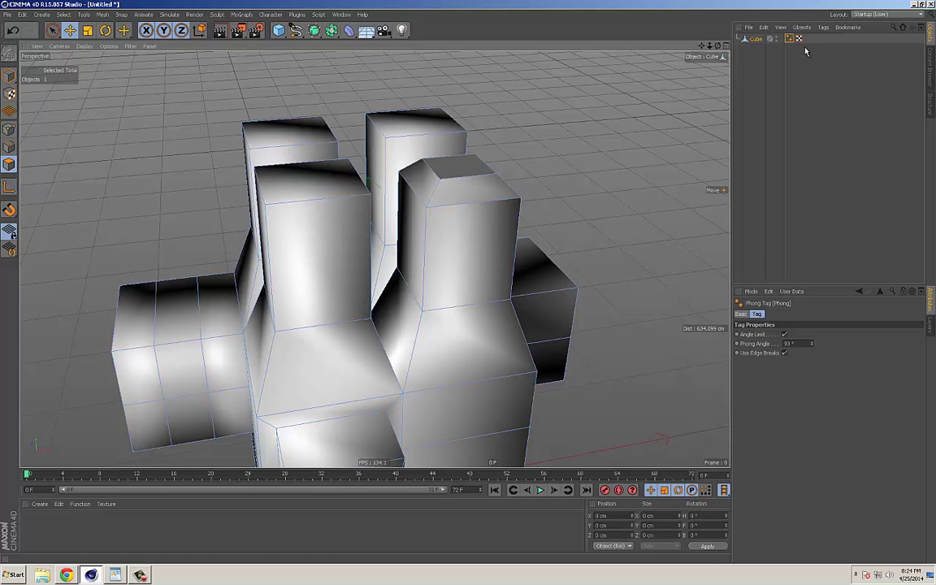
# Delete the cube's Phong tag and add a new Phong tag to the cube.
pyautogui.press('Delete')
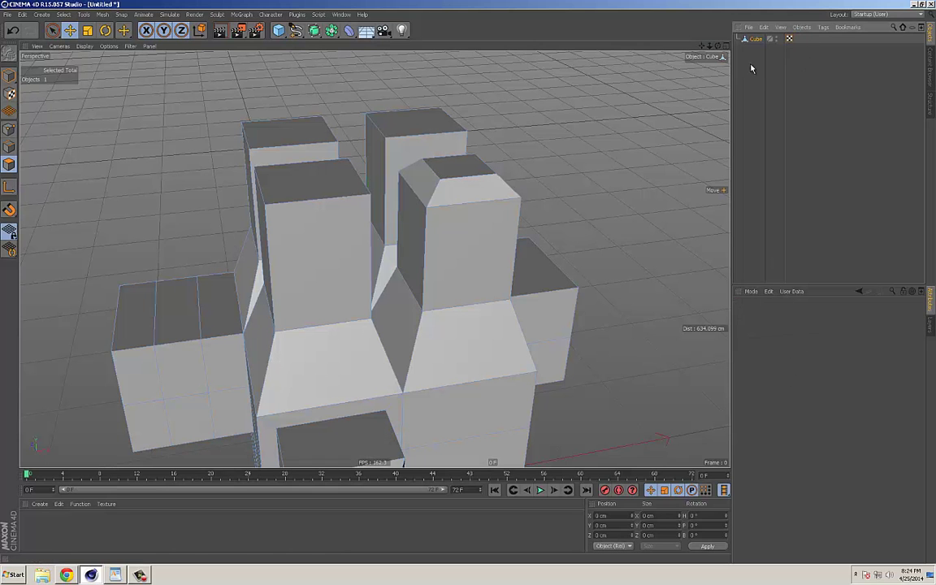
pyautogui.rightClick(755, 41)
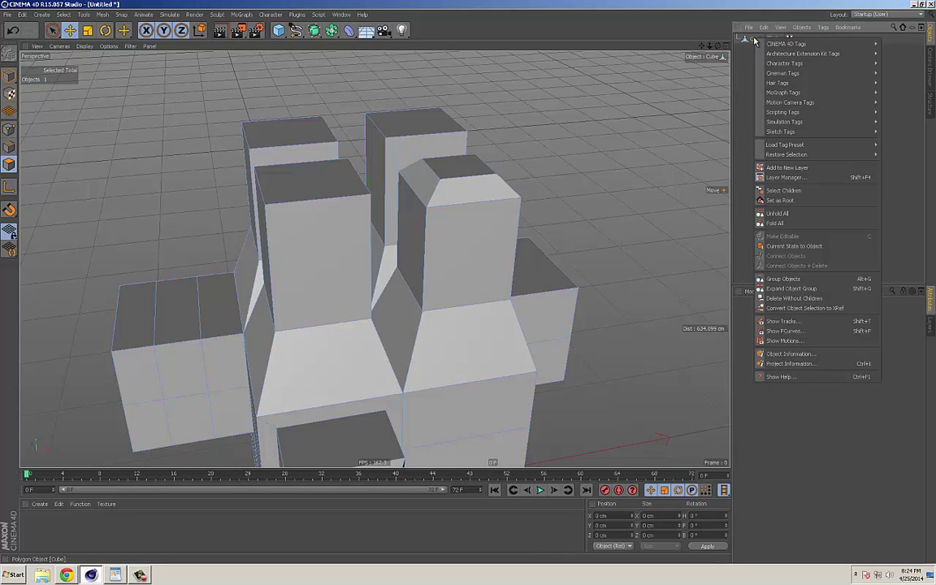
pyautogui.moveTo(772, 45)
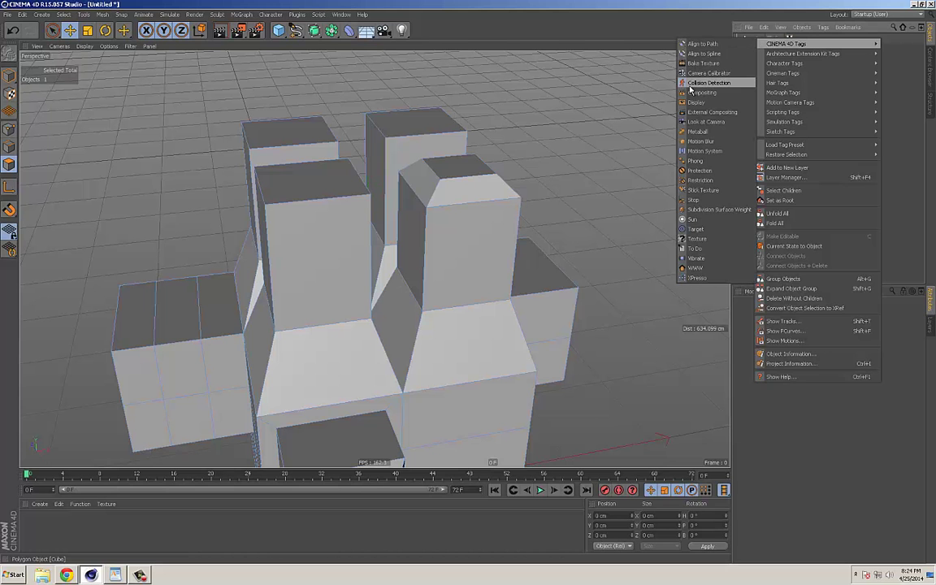
pyautogui.click(695, 160)
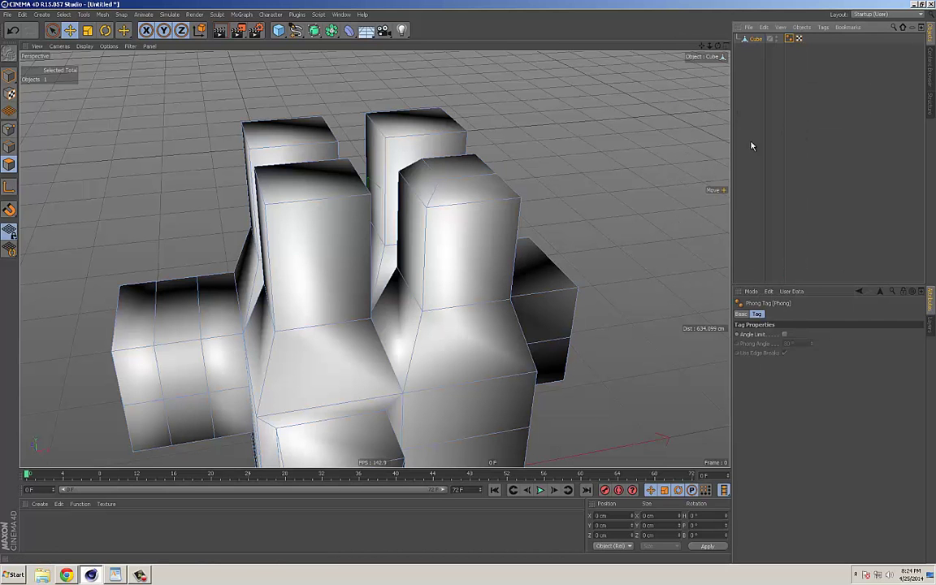
# Enable Angle Limit on the new Phong tag and set its Phong Angle to 104°.
pyautogui.click(783, 334)
pyautogui.moveTo(810, 346)
pyautogui.mouseDown()
pyautogui.moveTo(814, 339)
pyautogui.moveTo(812, 364)
pyautogui.mouseUp()
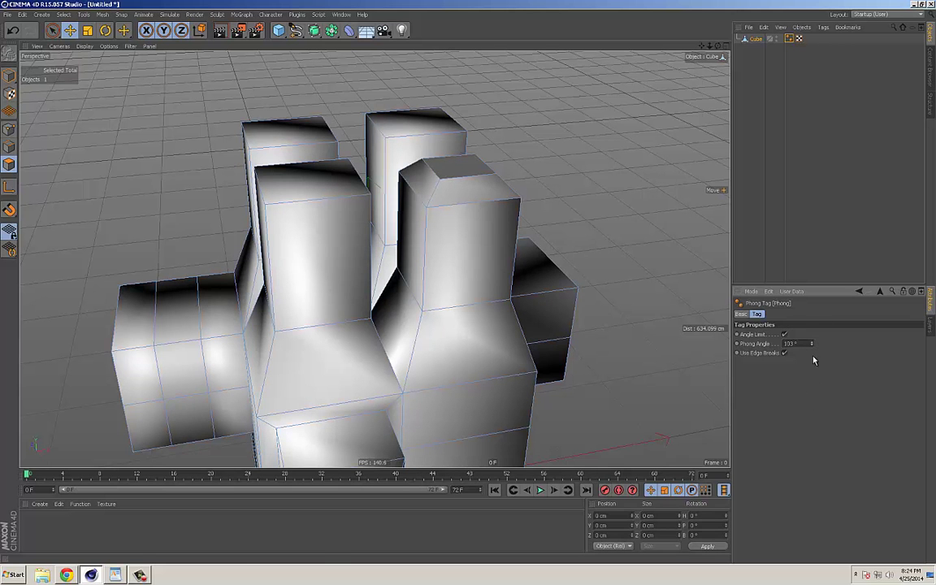
pyautogui.keyDown('alt'); pyautogui.moveTo(539, 280); pyautogui.dragTo(558, 281); pyautogui.keyUp('alt')
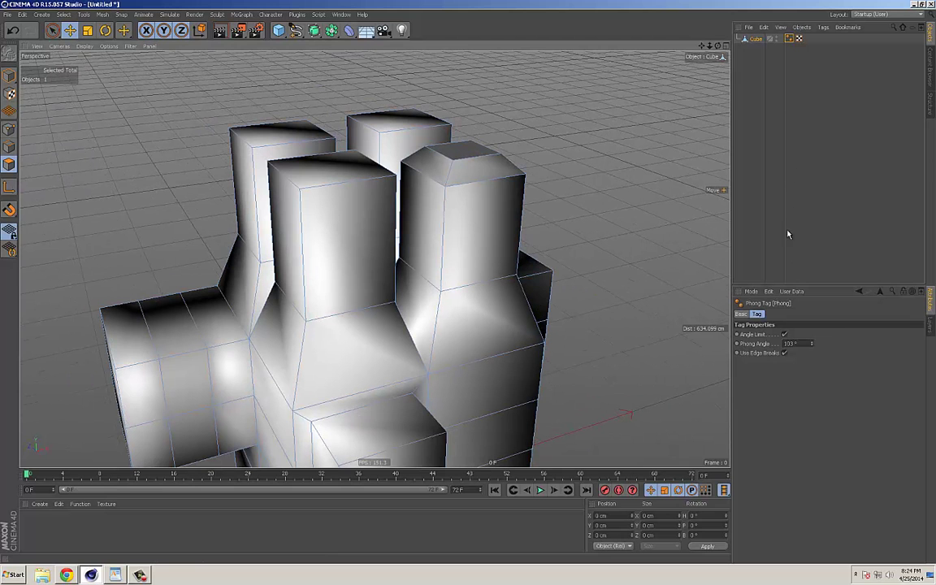
pyautogui.moveTo(810, 346)
pyautogui.mouseDown()
pyautogui.moveTo(814, 323)
pyautogui.moveTo(800, 348)
pyautogui.moveTo(807, 323)
pyautogui.moveTo(805, 333)
pyautogui.mouseUp()
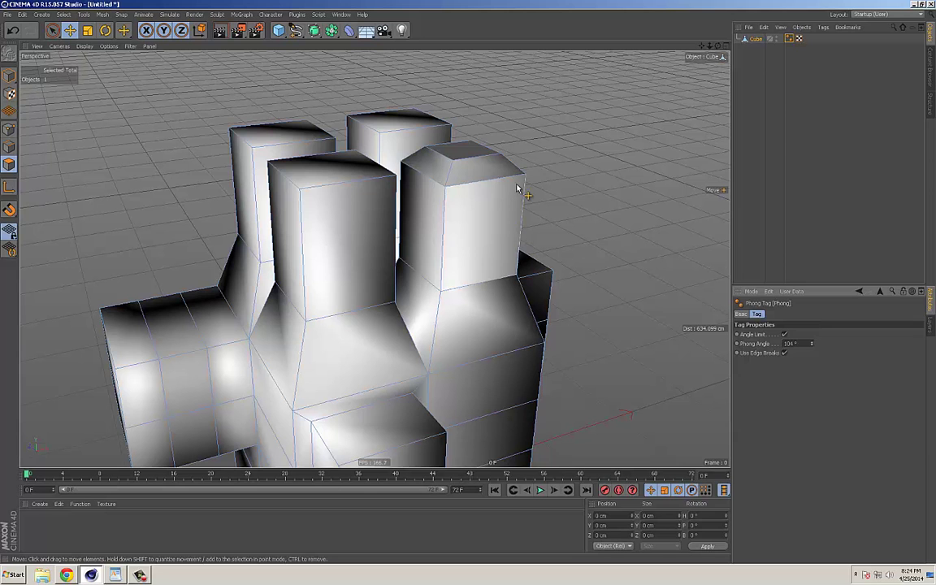
# Loop-select the side faces of the unbevelled front column, bevel them slightly and render the view.
pyautogui.keyDown('alt'); pyautogui.moveTo(523, 183); pyautogui.dragTo(343, 219); pyautogui.keyUp('alt')
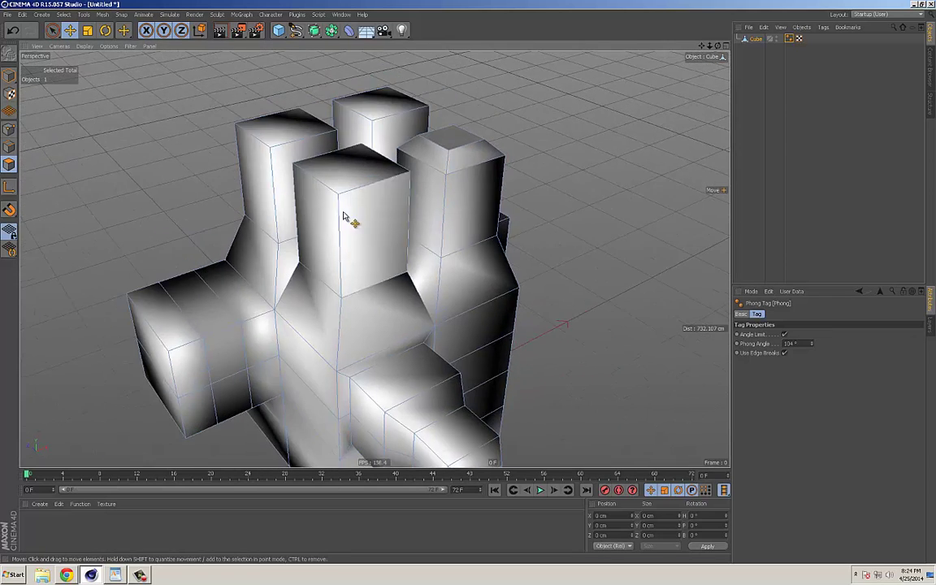
pyautogui.press('u')
pyautogui.press('l')
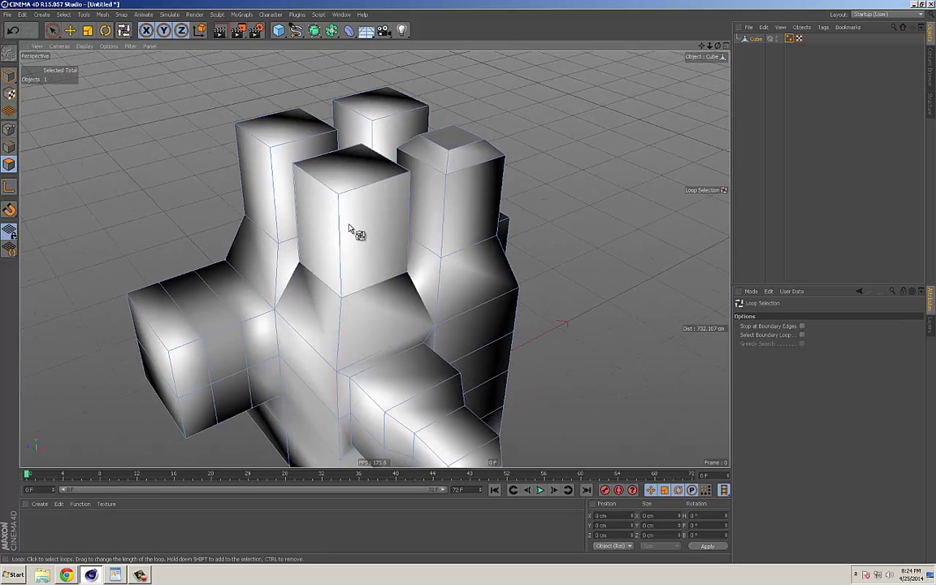
pyautogui.click(351, 186)
pyautogui.press('e')
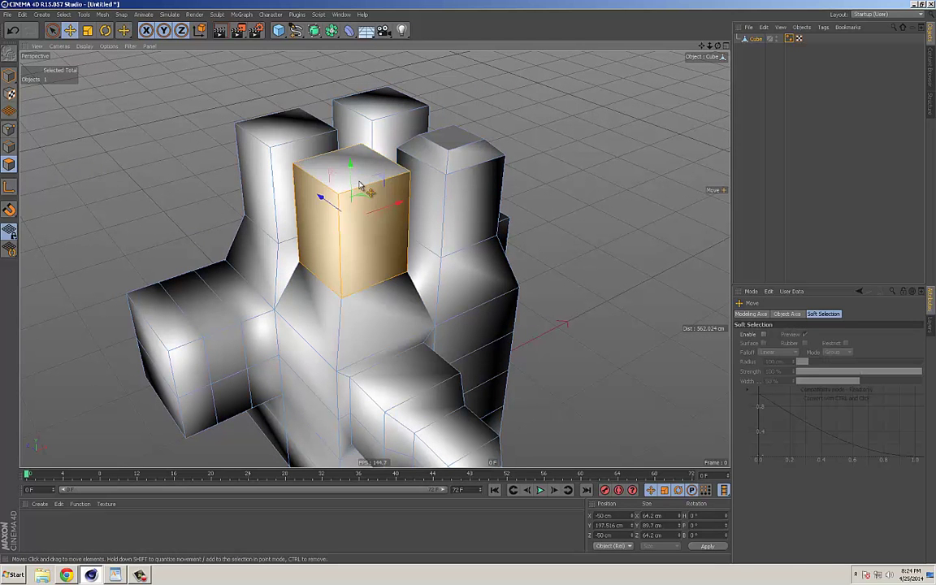
pyautogui.keyDown('alt'); pyautogui.moveTo(396, 227); pyautogui.dragTo(493, 234); pyautogui.keyUp('alt')
pyautogui.rightClick(526, 182)
pyautogui.click(556, 338)
pyautogui.moveTo(548, 294)
pyautogui.mouseDown()
pyautogui.moveTo(567, 296)
pyautogui.moveTo(548, 301)
pyautogui.mouseUp()
pyautogui.click(220, 31)
# Clear the selection and examine the bevelled column's edges and shading from several sides.
pyautogui.keyDown('alt'); pyautogui.moveTo(524, 208); pyautogui.dragTo(490, 213); pyautogui.keyUp('alt')
pyautogui.keyDown('alt'); pyautogui.moveTo(346, 211); pyautogui.dragTo(546, 208, button='right'); pyautogui.keyUp('alt')
pyautogui.press('e')
pyautogui.click(616, 208)
pyautogui.keyDown('alt'); pyautogui.moveTo(615, 210); pyautogui.dragTo(522, 219, button='right'); pyautogui.keyUp('alt')
pyautogui.keyDown('alt'); pyautogui.moveTo(522, 220); pyautogui.dragTo(610, 227); pyautogui.keyUp('alt')
pyautogui.keyDown('alt'); pyautogui.moveTo(610, 227); pyautogui.dragTo(505, 225, button='middle'); pyautogui.keyUp('alt')
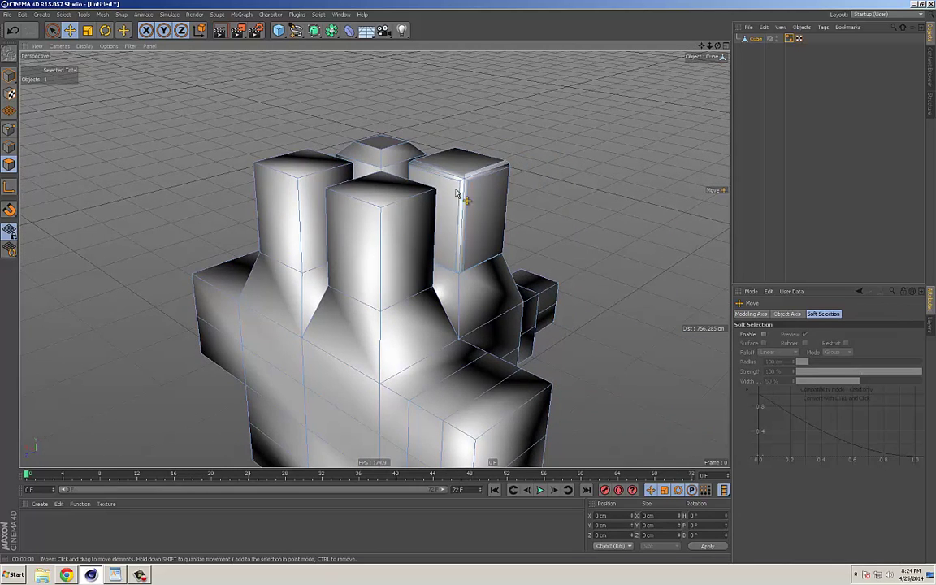
pyautogui.keyDown('alt'); pyautogui.moveTo(334, 204); pyautogui.dragTo(509, 194); pyautogui.keyUp('alt')
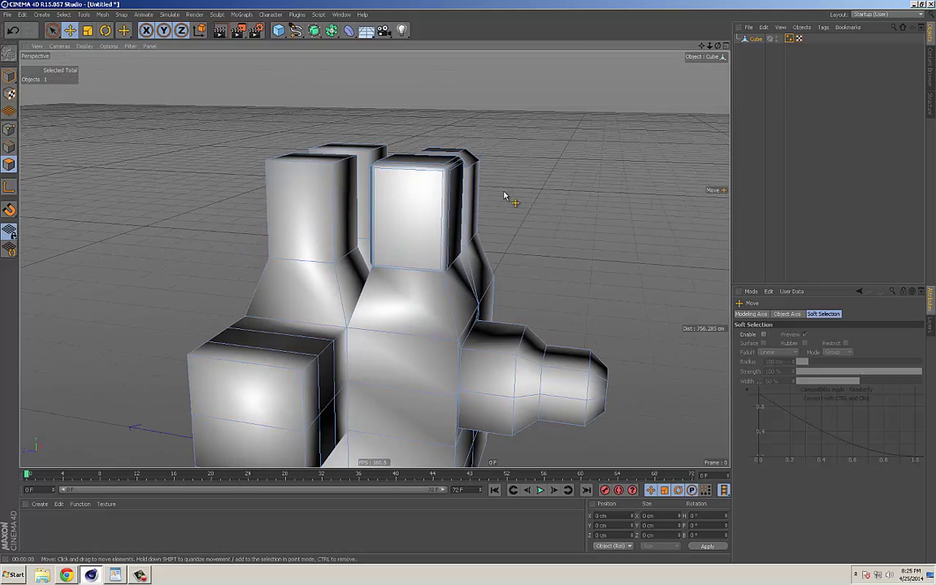
pyautogui.keyDown('alt'); pyautogui.moveTo(484, 190); pyautogui.dragTo(366, 189); pyautogui.keyUp('alt')
# In point mode, use the Brush in Smear mode to flare the upper columns and the lower body outward.
pyautogui.hotkey('ctrl', 'a')
pyautogui.moveTo(512, 192)
pyautogui.keyDown('alt'); pyautogui.mouseDown()
pyautogui.moveTo(504, 187)
pyautogui.moveTo(515, 187)
pyautogui.mouseUp(); pyautogui.keyUp('alt')
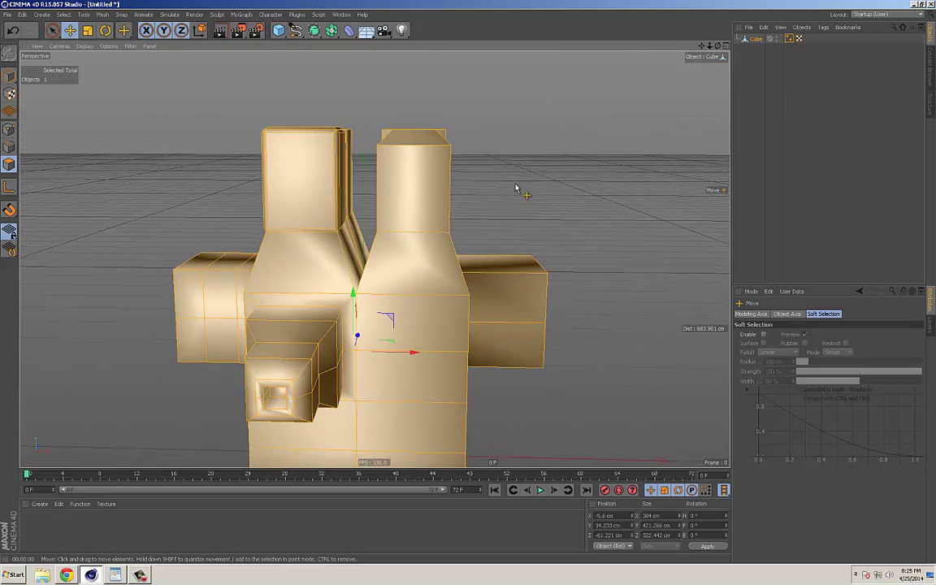
pyautogui.click(9, 129)
pyautogui.keyDown('alt'); pyautogui.moveTo(428, 205); pyautogui.dragTo(514, 213); pyautogui.keyUp('alt')
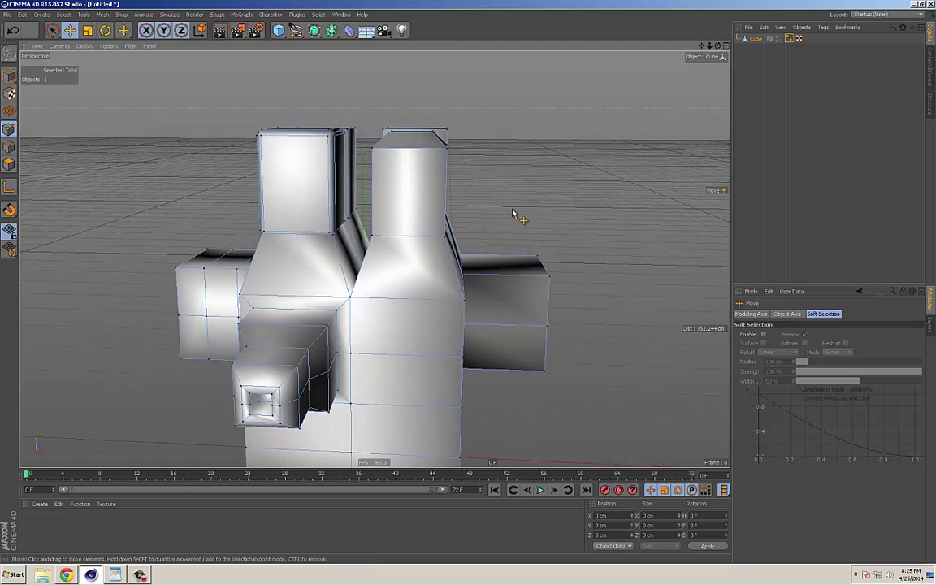
pyautogui.rightClick(522, 199)
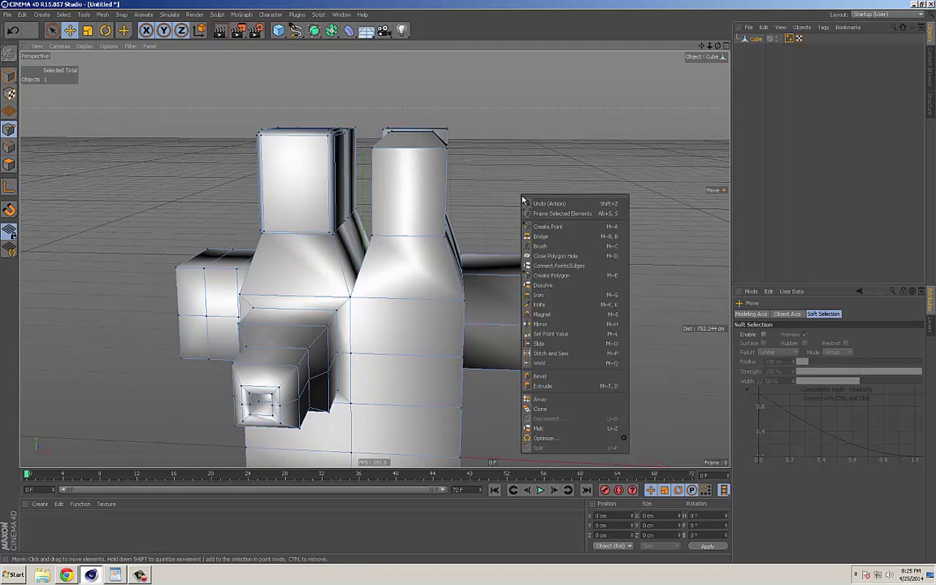
pyautogui.click(543, 245)
pyautogui.moveTo(467, 154)
pyautogui.keyDown('alt'); pyautogui.mouseDown()
pyautogui.moveTo(458, 156)
pyautogui.moveTo(492, 149)
pyautogui.mouseUp(); pyautogui.keyUp('alt')
pyautogui.moveTo(278, 154)
pyautogui.mouseDown()
pyautogui.moveTo(201, 146)
pyautogui.moveTo(334, 123)
pyautogui.moveTo(398, 130)
pyautogui.moveTo(466, 182)
pyautogui.moveTo(480, 255)
pyautogui.mouseUp()
pyautogui.moveTo(502, 313)
pyautogui.keyDown('alt'); pyautogui.mouseDown()
pyautogui.moveTo(464, 299)
pyautogui.moveTo(476, 299)
pyautogui.moveTo(508, 308)
pyautogui.moveTo(324, 303)
pyautogui.moveTo(316, 321)
pyautogui.moveTo(502, 292)
pyautogui.moveTo(442, 268)
pyautogui.moveTo(445, 376)
pyautogui.moveTo(476, 382)
pyautogui.mouseUp(); pyautogui.keyUp('alt')
pyautogui.moveTo(286, 358)
pyautogui.mouseDown()
pyautogui.moveTo(232, 371)
pyautogui.moveTo(378, 305)
pyautogui.moveTo(296, 358)
pyautogui.moveTo(242, 374)
pyautogui.moveTo(349, 305)
pyautogui.mouseUp()
pyautogui.moveTo(268, 335)
pyautogui.mouseDown()
pyautogui.moveTo(190, 370)
pyautogui.moveTo(387, 251)
pyautogui.mouseUp()
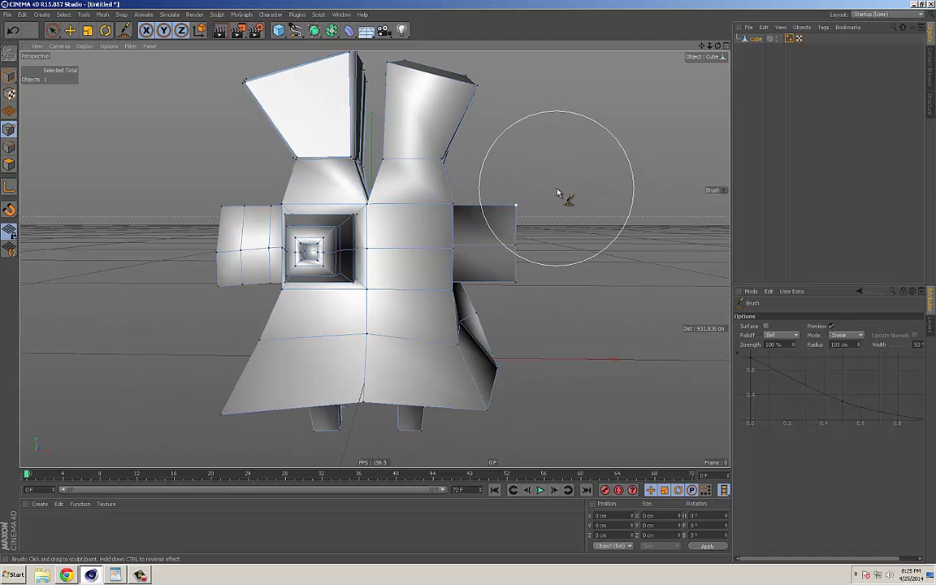
# Set the brush radius to 50 cm and smear the unsegmented arm's upper and lower end points outward.
pyautogui.doubleClick(852, 344)
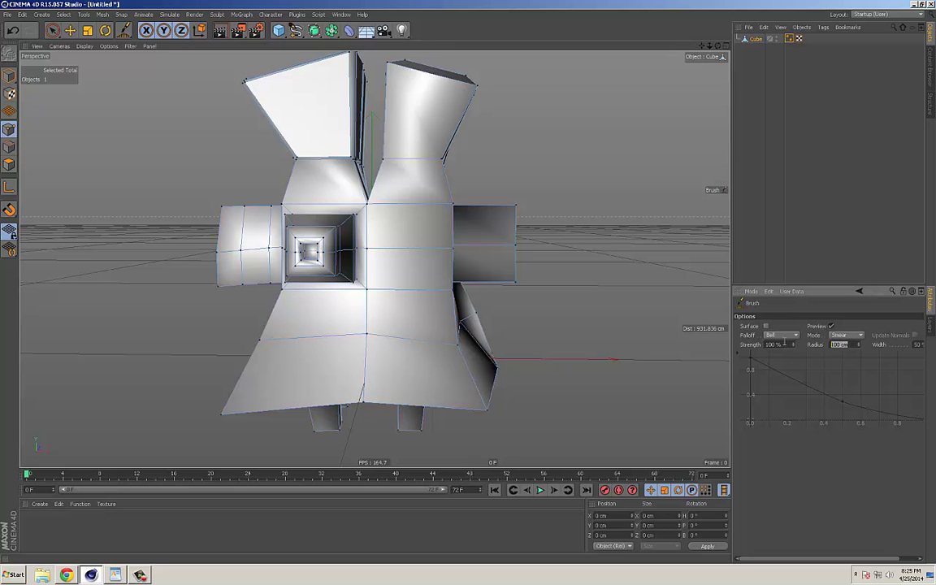
pyautogui.moveTo(518, 220); pyautogui.dragTo(548, 215)
pyautogui.moveTo(533, 287); pyautogui.dragTo(557, 291)
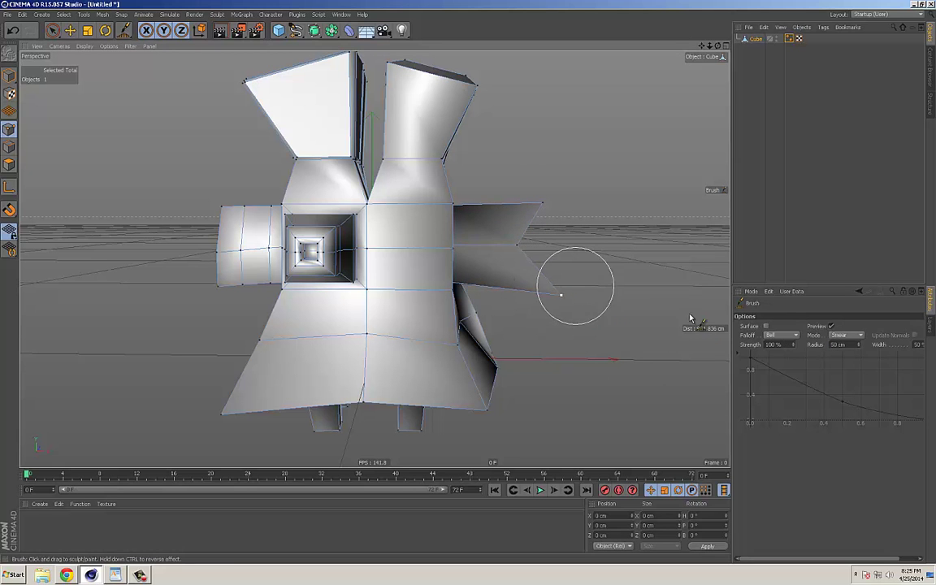
# Try the Repel brush mode, return to Smear, and stretch the same arm's upper and lower tips farther out.
pyautogui.click(848, 335)
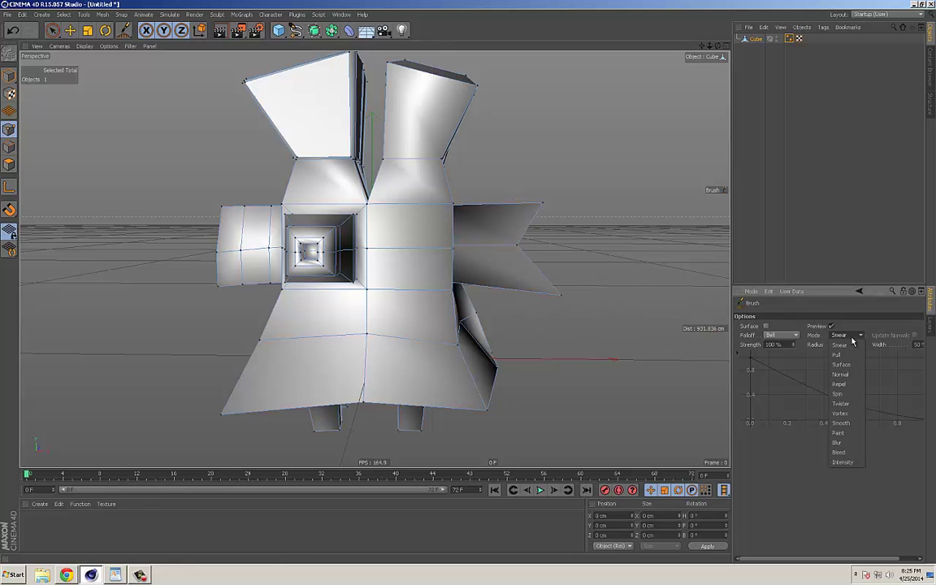
pyautogui.click(841, 383)
pyautogui.moveTo(512, 250)
pyautogui.mouseDown()
pyautogui.moveTo(553, 259)
pyautogui.moveTo(511, 244)
pyautogui.moveTo(541, 199)
pyautogui.moveTo(561, 133)
pyautogui.mouseUp()
pyautogui.click(846, 335)
pyautogui.click(845, 346)
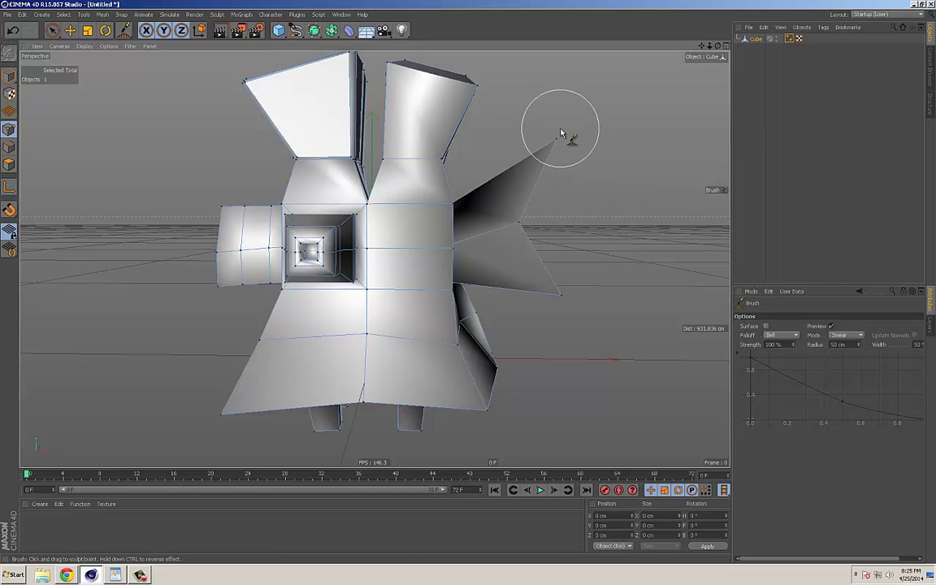
pyautogui.moveTo(567, 293); pyautogui.dragTo(589, 309)
# Use the Magnet tool to pull the segmented arm's end into a point, switching to polygon mode and back to point mode.
pyautogui.rightClick(590, 258)
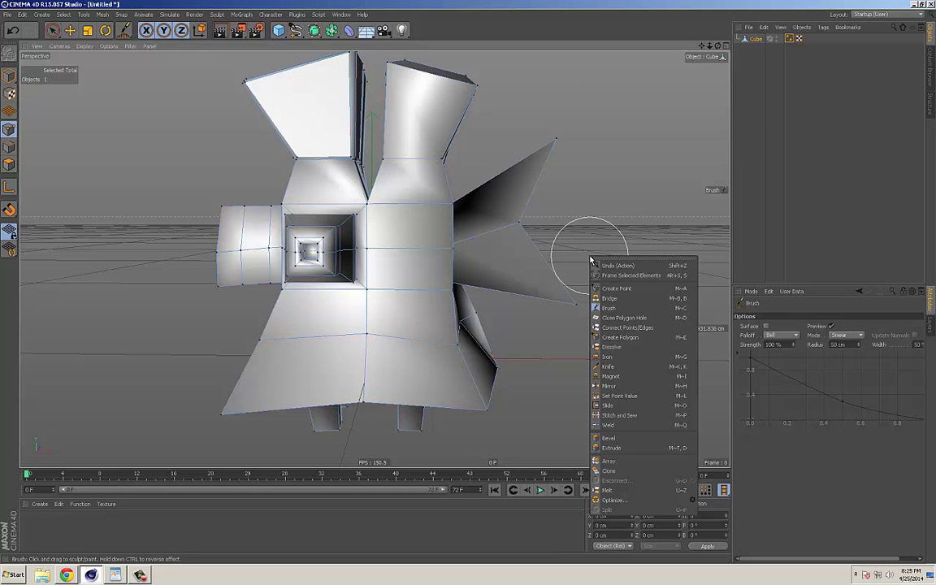
pyautogui.click(609, 376)
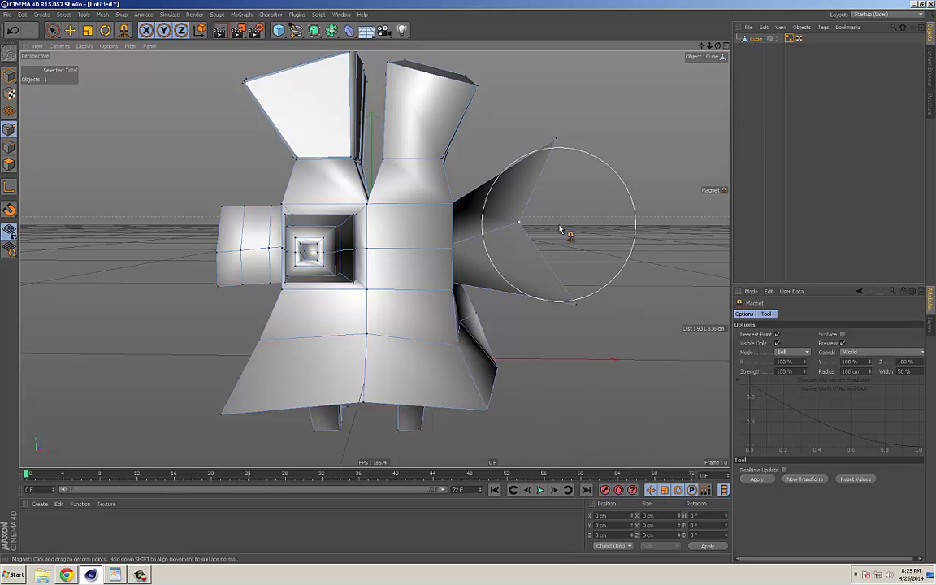
pyautogui.moveTo(552, 146); pyautogui.dragTo(462, 261)
pyautogui.moveTo(538, 259); pyautogui.dragTo(560, 282)
pyautogui.click(9, 163)
pyautogui.moveTo(540, 225)
pyautogui.mouseDown()
pyautogui.moveTo(567, 200)
pyautogui.moveTo(538, 219)
pyautogui.mouseUp()
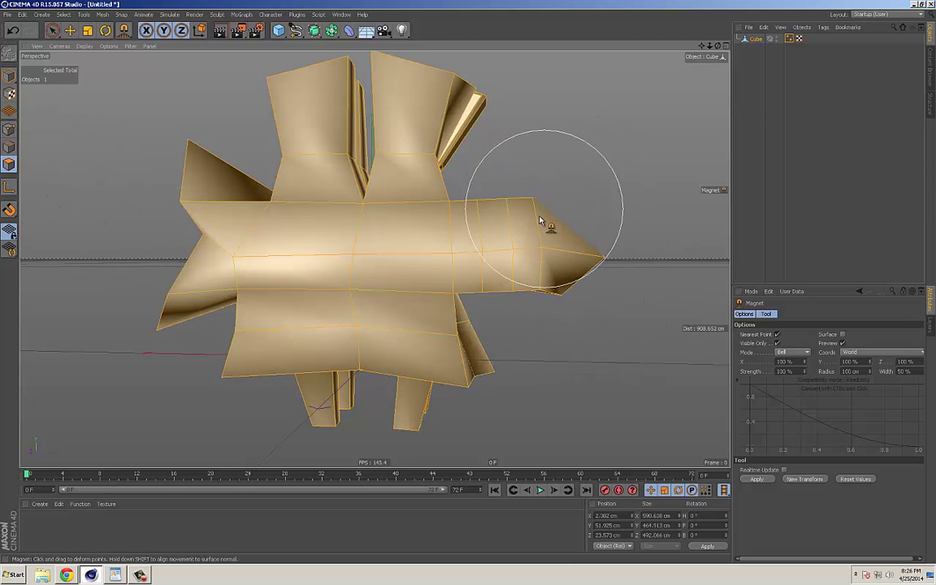
pyautogui.click(9, 130)
pyautogui.moveTo(350, 244)
pyautogui.keyDown('alt'); pyautogui.mouseDown()
pyautogui.moveTo(472, 252)
pyautogui.moveTo(455, 268)
pyautogui.moveTo(412, 267)
pyautogui.moveTo(364, 250)
pyautogui.mouseUp(); pyautogui.keyUp('alt')
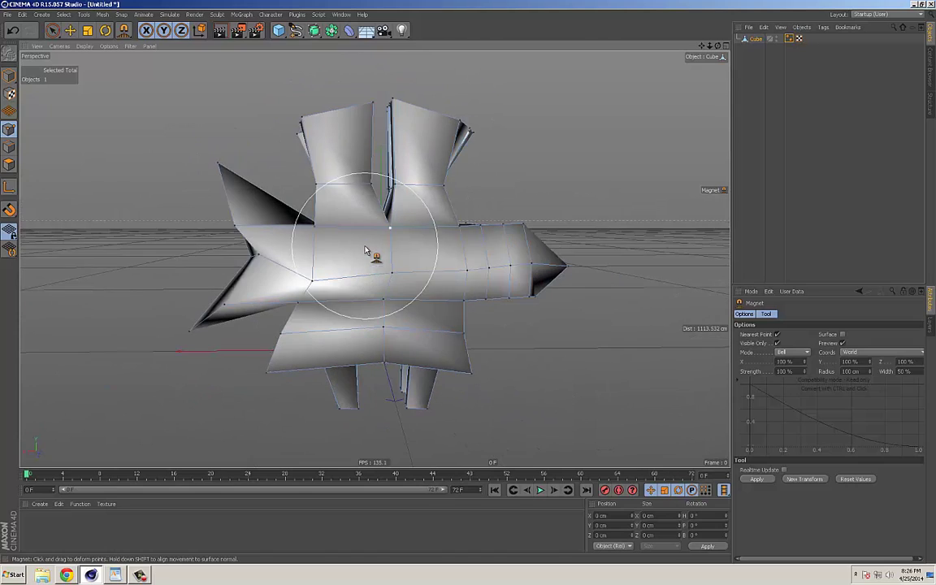
# In polygon mode, use Loop Selection to select the ring of polygons around the upper part of one flared column.
pyautogui.click(9, 164)
pyautogui.press('e')
pyautogui.keyDown('alt'); pyautogui.moveTo(449, 278); pyautogui.dragTo(361, 265); pyautogui.keyUp('alt')
pyautogui.keyDown('alt'); pyautogui.moveTo(361, 265); pyautogui.dragTo(451, 253, button='right'); pyautogui.keyUp('alt')
pyautogui.keyDown('alt'); pyautogui.moveTo(450, 252); pyautogui.dragTo(487, 248); pyautogui.keyUp('alt')
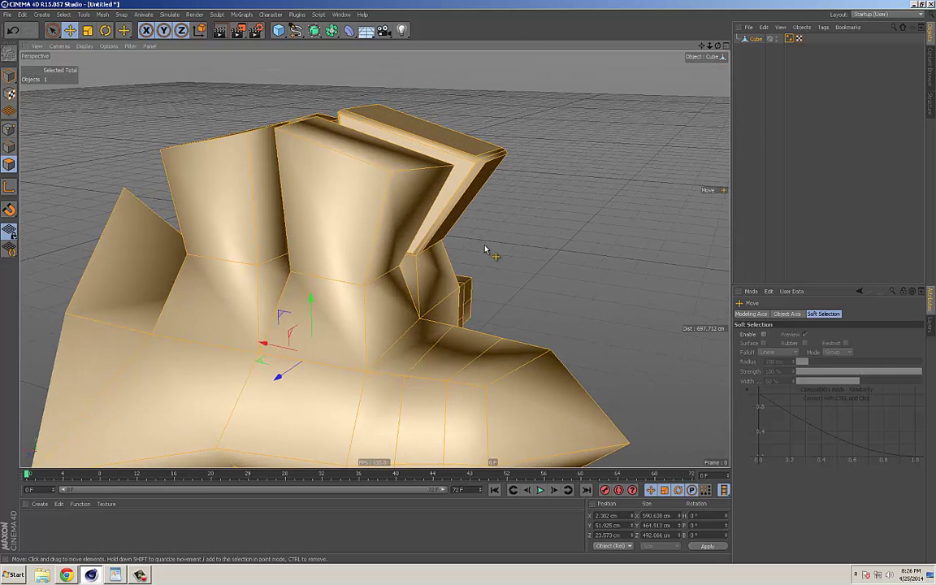
pyautogui.scroll(8, 485, 249)
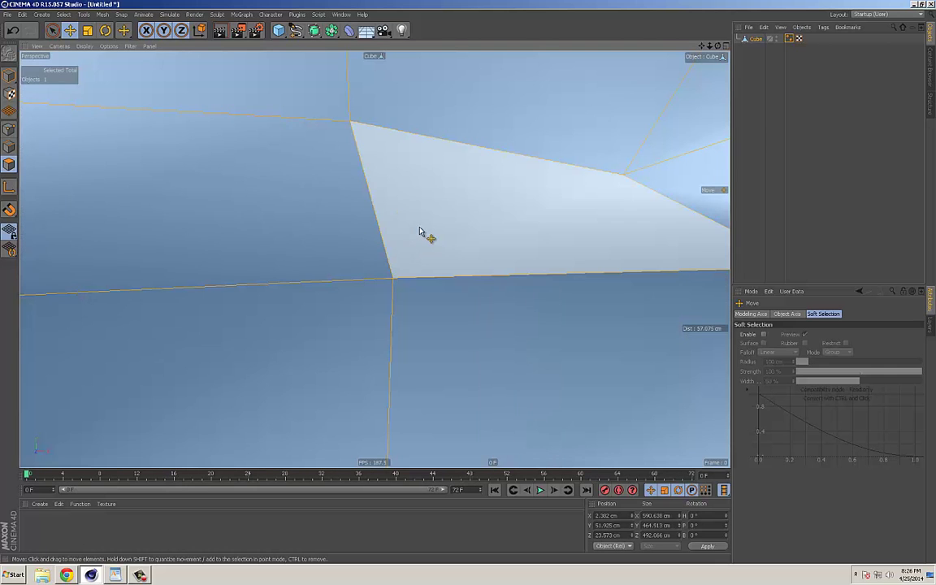
pyautogui.scroll(3, 423, 229)
pyautogui.scroll(-8, 480, 230)
pyautogui.keyDown('alt'); pyautogui.moveTo(455, 226); pyautogui.dragTo(440, 245); pyautogui.keyUp('alt')
pyautogui.rightClick(440, 246)
pyautogui.click(463, 237)
pyautogui.keyDown('alt'); pyautogui.moveTo(511, 202); pyautogui.dragTo(417, 215); pyautogui.keyUp('alt')
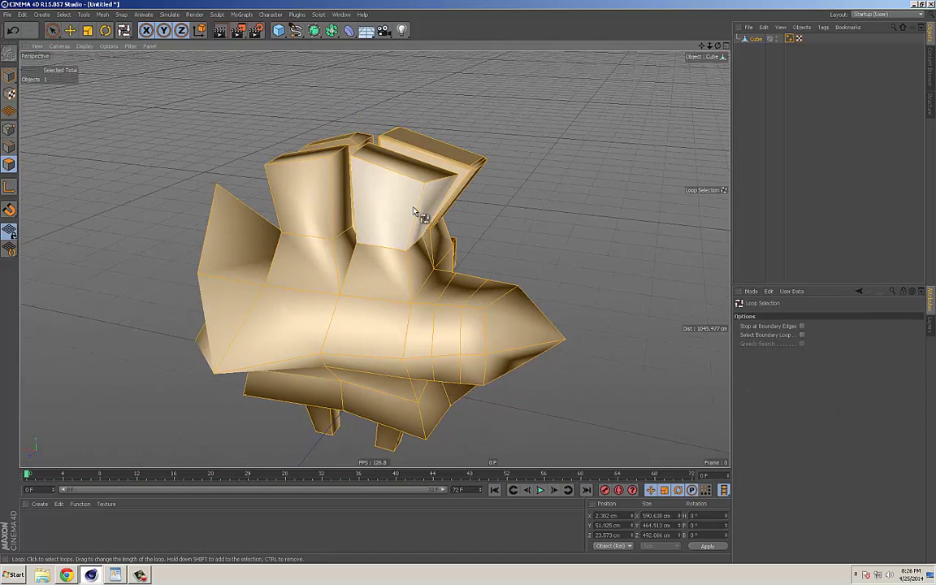
pyautogui.click(415, 212)
pyautogui.moveTo(532, 215)
pyautogui.keyDown('alt'); pyautogui.mouseDown()
pyautogui.moveTo(511, 232)
pyautogui.moveTo(520, 226)
pyautogui.mouseUp(); pyautogui.keyUp('alt')
pyautogui.keyDown('alt'); pyautogui.moveTo(492, 224); pyautogui.dragTo(503, 225, button='middle'); pyautogui.keyUp('alt')
pyautogui.keyDown('alt'); pyautogui.moveTo(503, 225); pyautogui.dragTo(545, 222, button='right'); pyautogui.keyUp('alt')
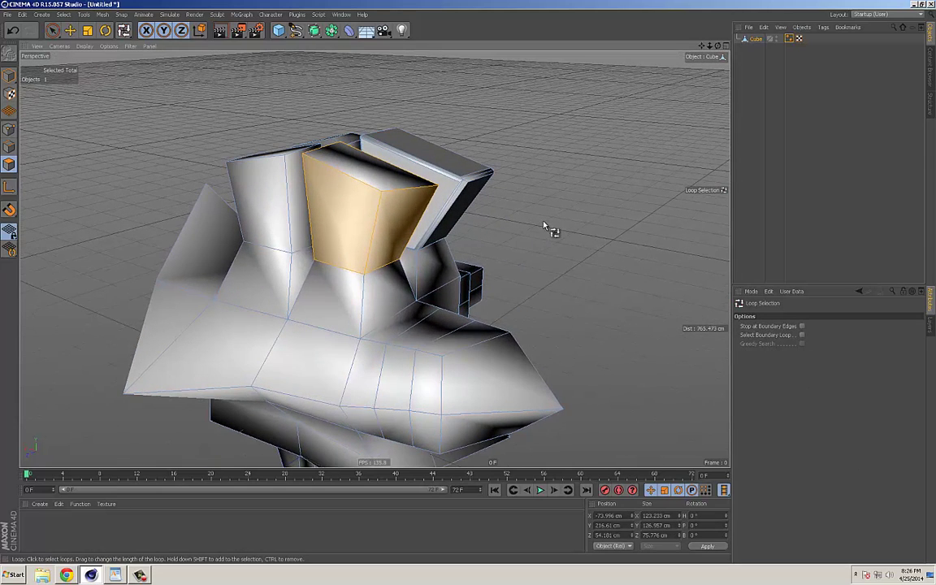
pyautogui.scroll(3, 606, 255)
pyautogui.keyDown('alt'); pyautogui.moveTo(588, 247); pyautogui.dragTo(651, 247); pyautogui.keyUp('alt')
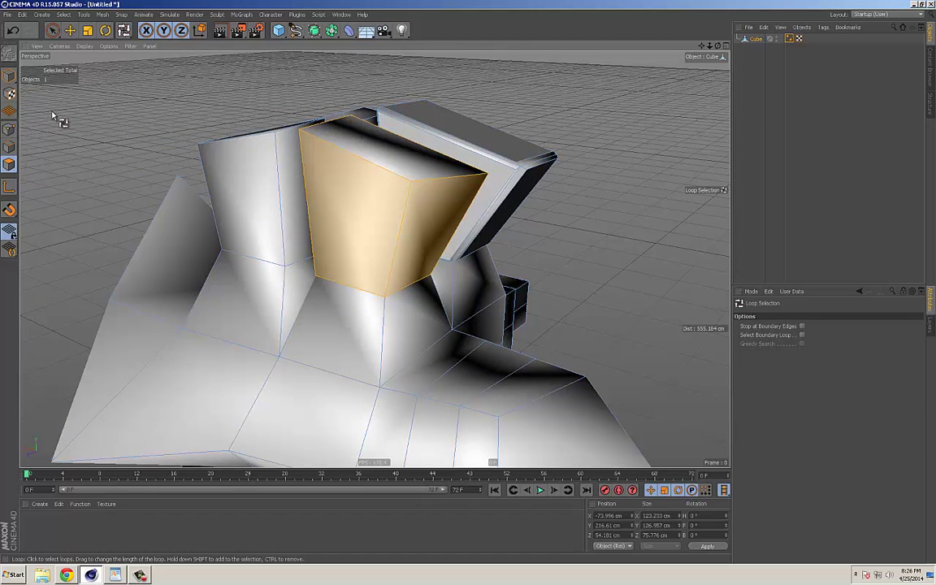
# Convert the loop selection repeatedly between points, edges and polygons so it spreads down the column onto the body.
pyautogui.click(8, 129)
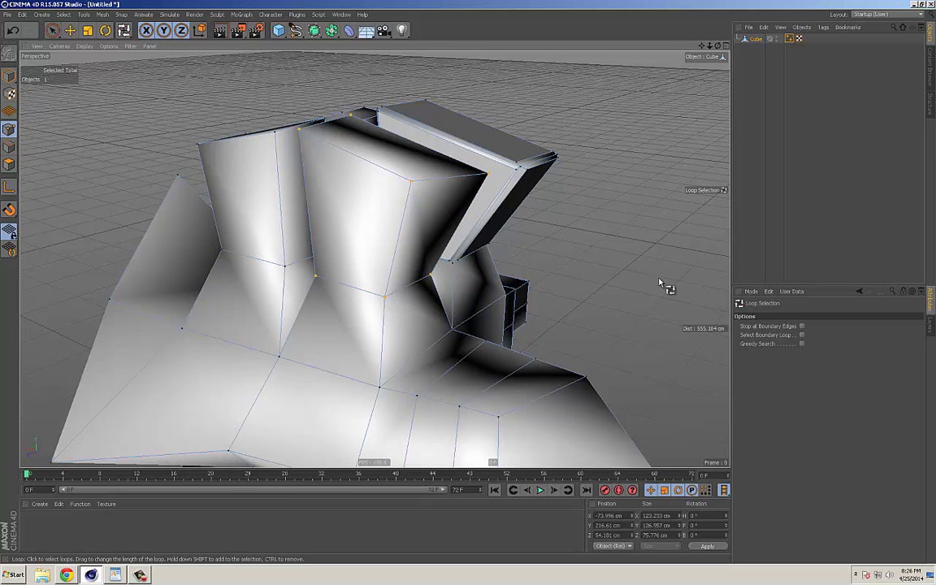
pyautogui.click(10, 165)
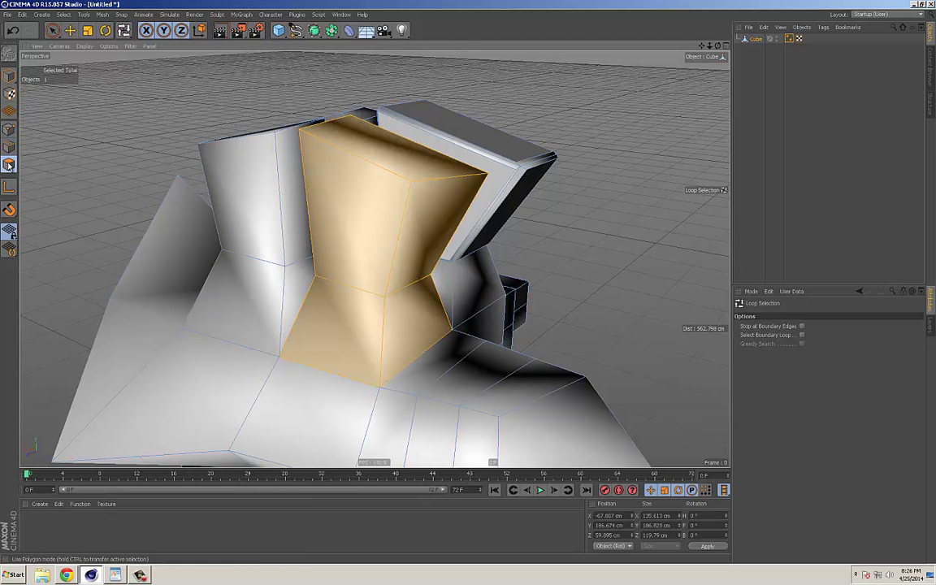
pyautogui.click(10, 146)
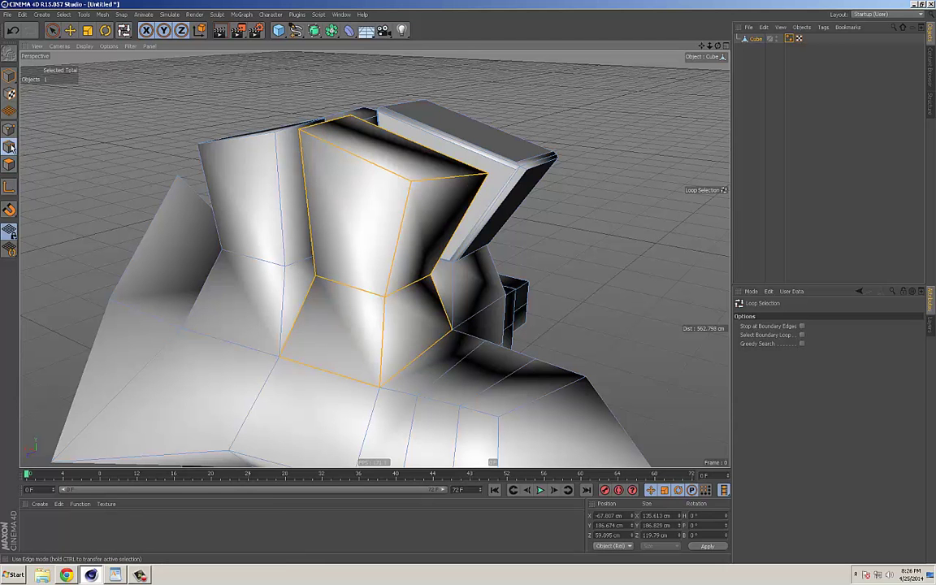
pyautogui.click(10, 130)
pyautogui.click(10, 146)
pyautogui.click(10, 165)
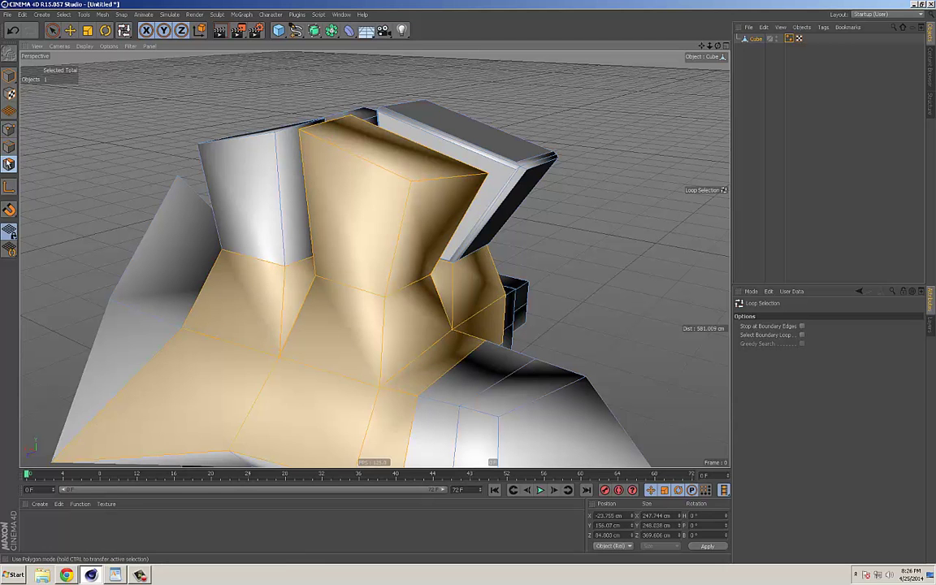
pyautogui.click(10, 146)
pyautogui.click(10, 130)
pyautogui.click(9, 165)
pyautogui.click(10, 147)
pyautogui.click(8, 129)
pyautogui.click(9, 165)
# Clear the spread polygon selection with the Move tool and delete the deformed cube from the scene.
pyautogui.keyDown('alt'); pyautogui.moveTo(586, 178); pyautogui.dragTo(457, 177, button='right'); pyautogui.keyUp('alt')
pyautogui.keyDown('alt'); pyautogui.moveTo(456, 177); pyautogui.dragTo(424, 171); pyautogui.keyUp('alt')
pyautogui.keyDown('alt'); pyautogui.moveTo(424, 171); pyautogui.dragTo(522, 173, button='right'); pyautogui.keyUp('alt')
pyautogui.press('e')
pyautogui.click(541, 175)
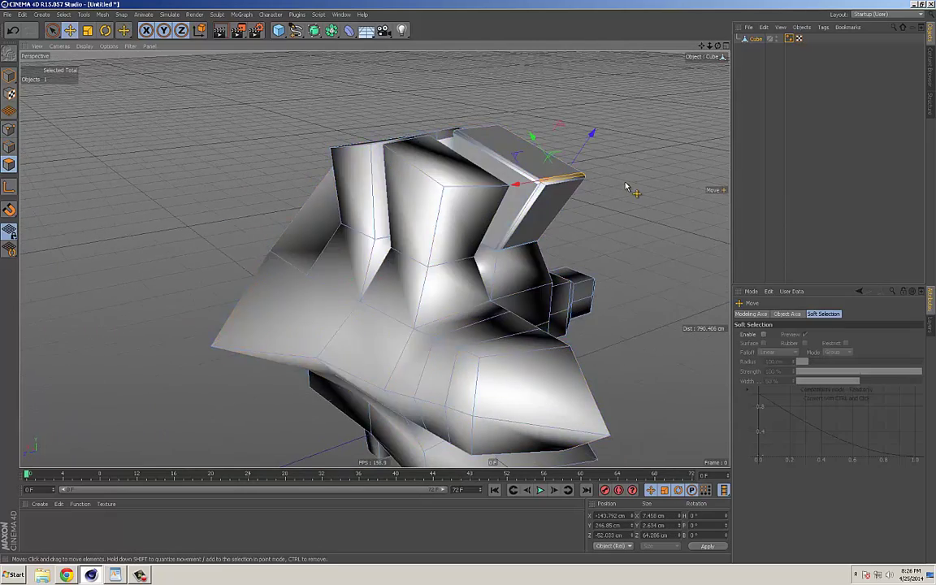
pyautogui.keyDown('alt'); pyautogui.moveTo(613, 185); pyautogui.dragTo(549, 180, button='middle'); pyautogui.keyUp('alt')
pyautogui.keyDown('alt'); pyautogui.moveTo(550, 180); pyautogui.dragTo(530, 174); pyautogui.keyUp('alt')
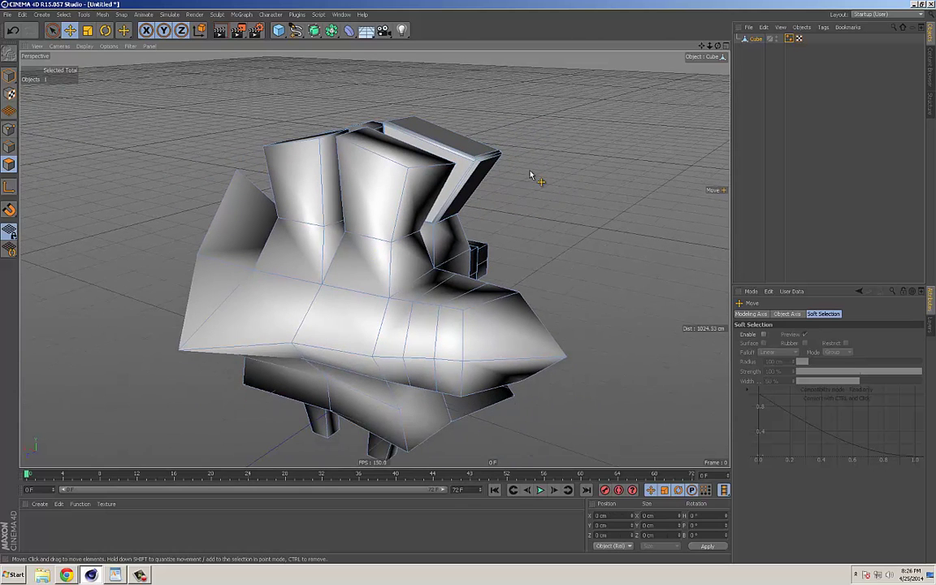
pyautogui.keyDown('alt'); pyautogui.moveTo(529, 175); pyautogui.dragTo(424, 178); pyautogui.keyUp('alt')
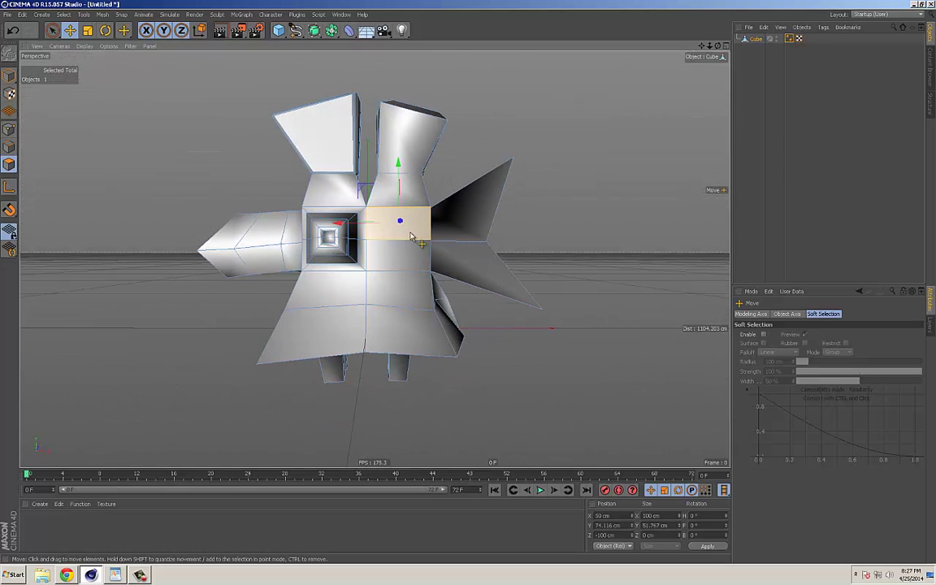
pyautogui.keyDown('alt'); pyautogui.moveTo(409, 261); pyautogui.dragTo(463, 250); pyautogui.keyUp('alt')
pyautogui.click(756, 39)
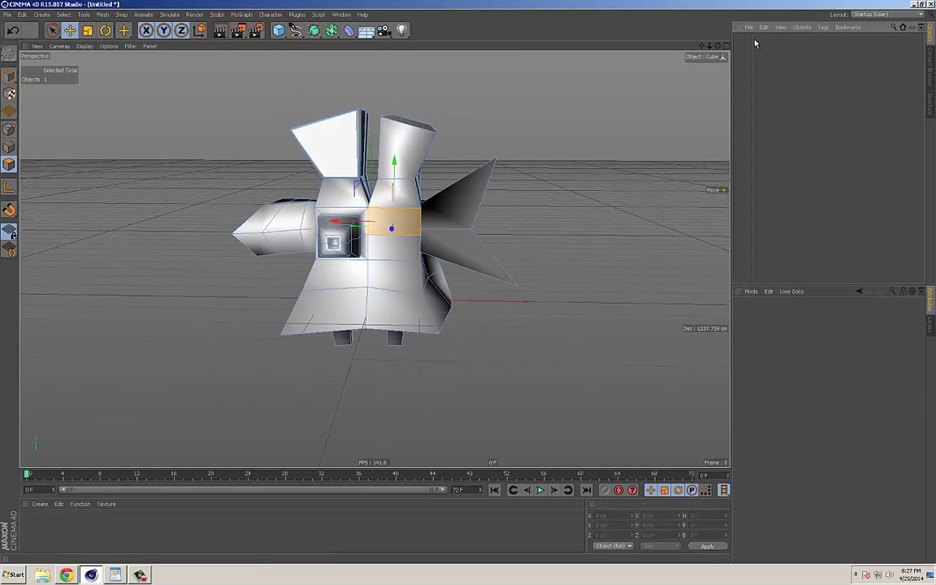
pyautogui.press('Delete')
# Add a Symmetry object with a new cube as its child, and move the cube along X away from the mirror plane.
pyautogui.moveTo(331, 32); pyautogui.dragTo(398, 74)
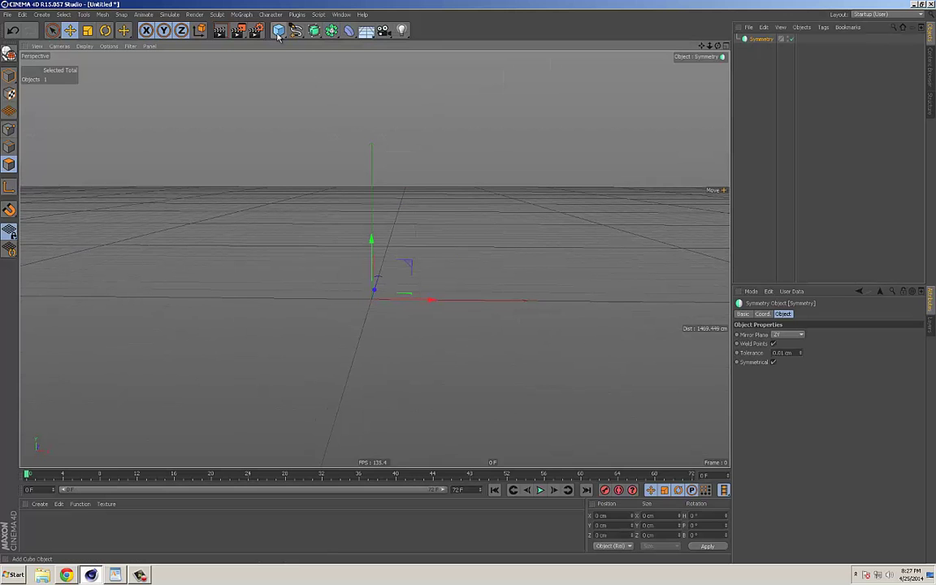
pyautogui.click(277, 31)
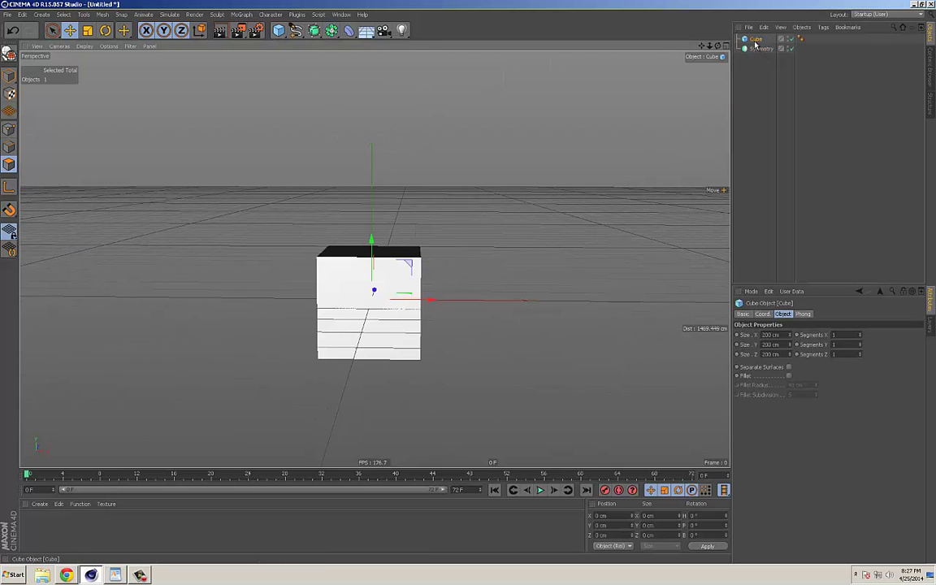
pyautogui.moveTo(756, 48); pyautogui.dragTo(757, 50)
pyautogui.moveTo(440, 297); pyautogui.dragTo(493, 305)
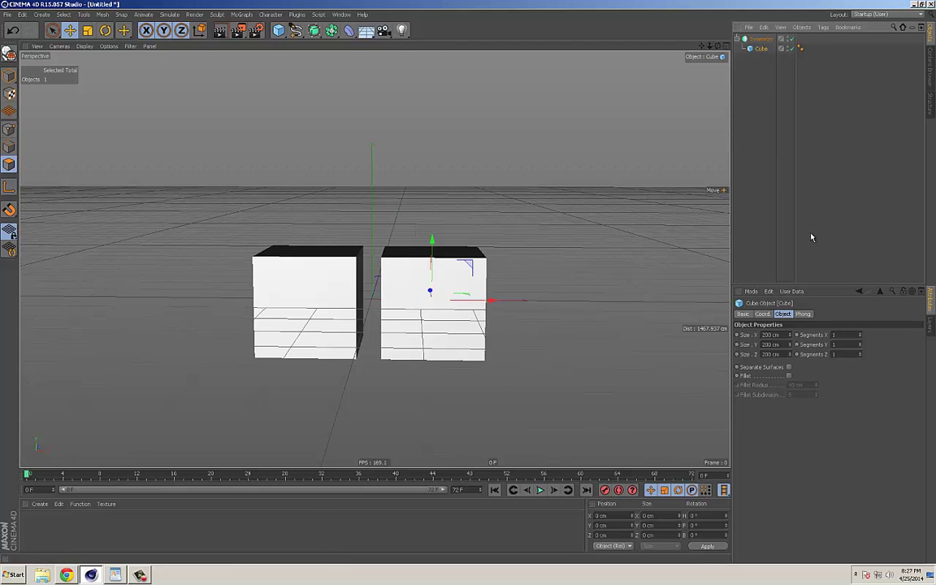
pyautogui.keyDown('alt'); pyautogui.moveTo(588, 207); pyautogui.dragTo(511, 261); pyautogui.keyUp('alt')
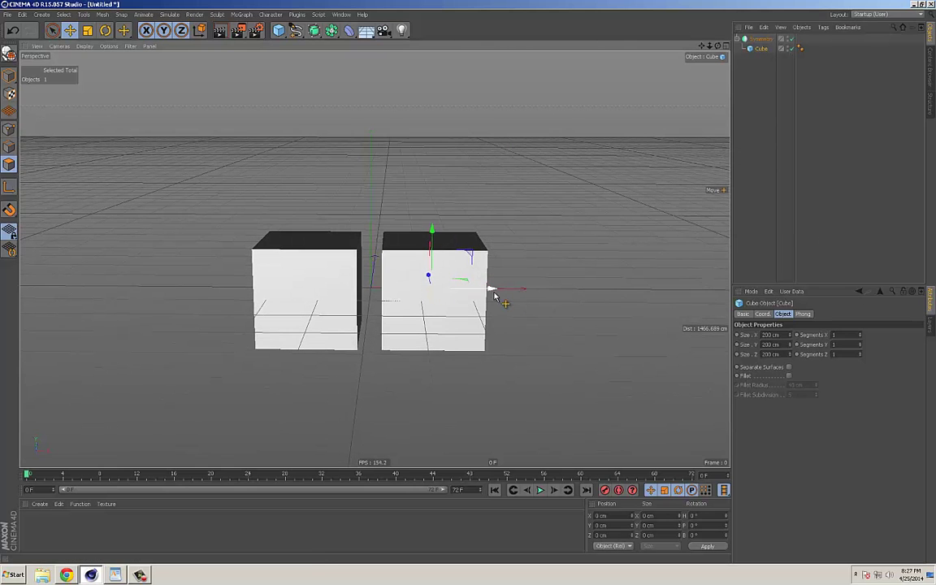
# Take the cube out of the Symmetry object, delete the Symmetry object and select the cube.
pyautogui.moveTo(761, 48); pyautogui.dragTo(754, 60)
pyautogui.click(757, 39)
pyautogui.press('Delete')
pyautogui.click(756, 40)
pyautogui.keyDown('alt'); pyautogui.moveTo(562, 203); pyautogui.dragTo(482, 205, button='middle'); pyautogui.keyUp('alt')
pyautogui.keyDown('alt'); pyautogui.moveTo(482, 205); pyautogui.dragTo(470, 213); pyautogui.keyUp('alt')
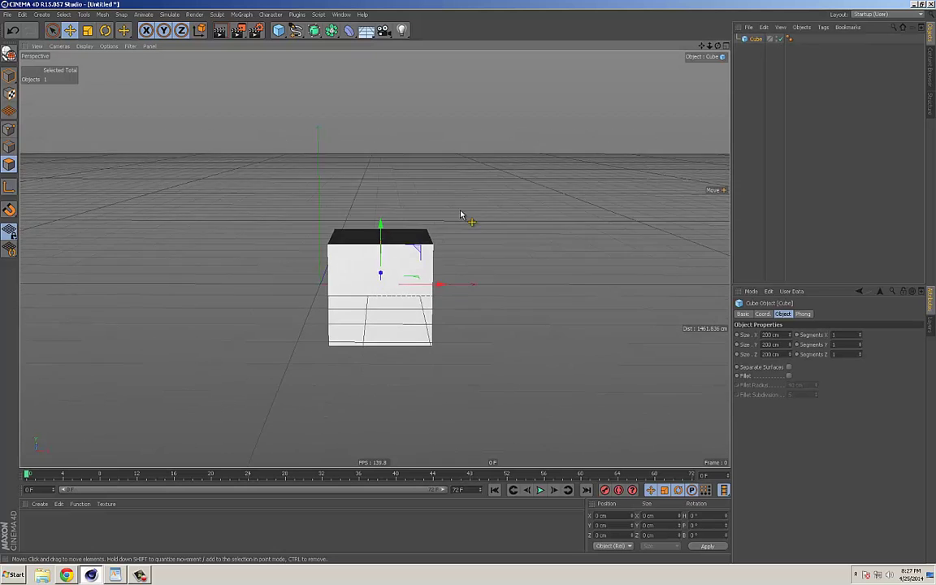
pyautogui.keyDown('alt'); pyautogui.moveTo(470, 213); pyautogui.dragTo(516, 211, button='right'); pyautogui.keyUp('alt')
pyautogui.keyDown('alt'); pyautogui.moveTo(516, 212); pyautogui.dragTo(631, 272); pyautogui.keyUp('alt')
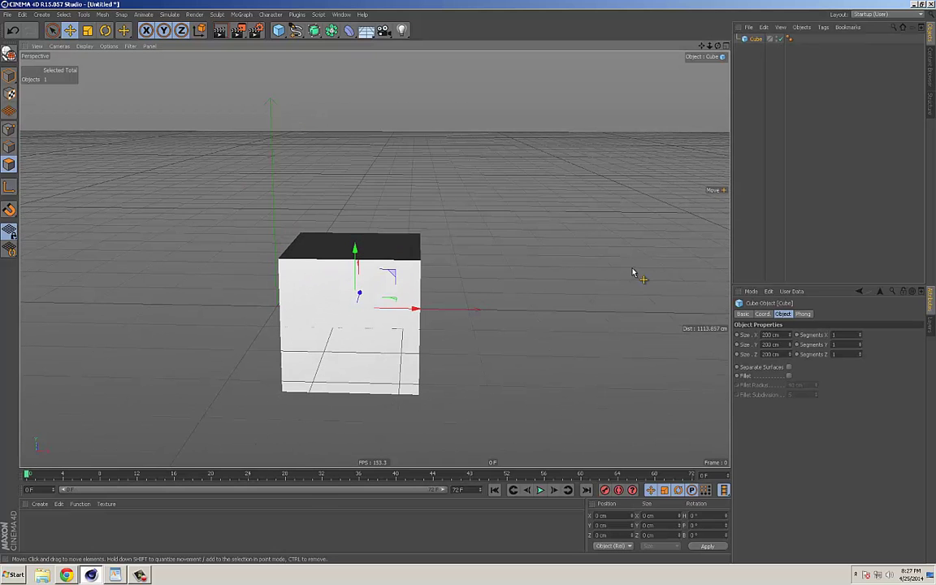
# Give the cube two segments along each axis, and make it editable in point mode.
pyautogui.click(860, 334)
pyautogui.keyDown('alt'); pyautogui.moveTo(450, 272); pyautogui.dragTo(153, 174); pyautogui.keyUp('alt')
pyautogui.press('c')
pyautogui.click(10, 132)
pyautogui.keyDown('alt'); pyautogui.moveTo(359, 217); pyautogui.dragTo(91, 74); pyautogui.keyUp('alt')
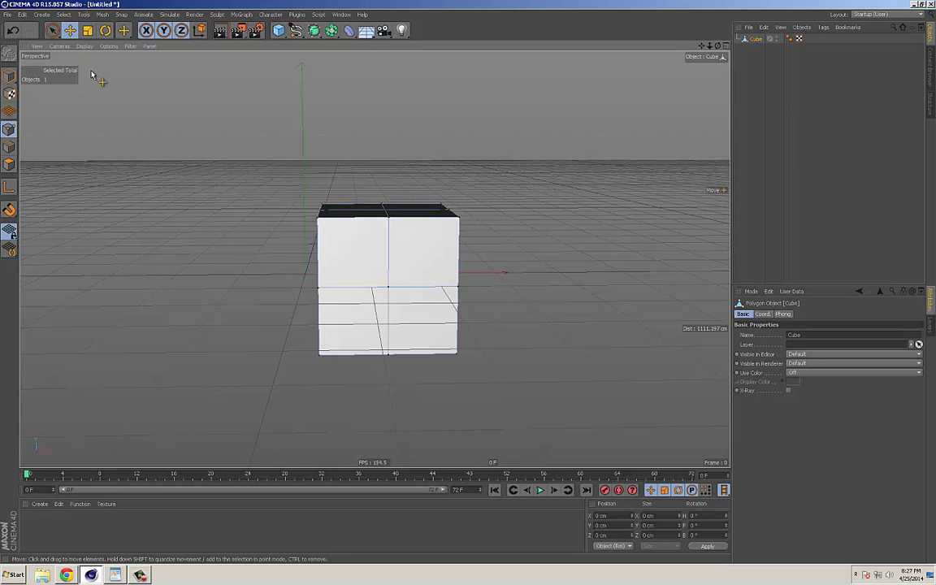
# Activate Live Selection, and replace it with the Rectangle Selection tool.
pyautogui.click(52, 31)
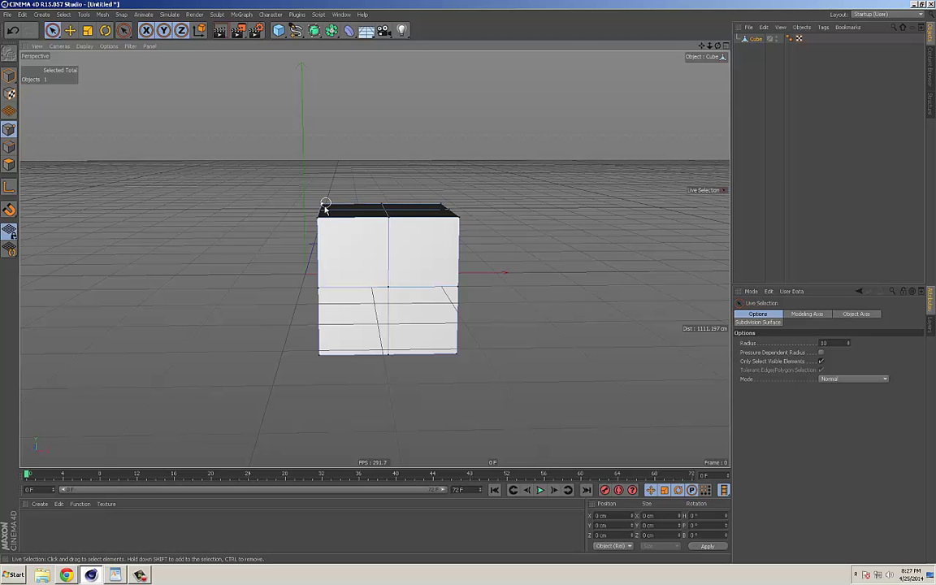
pyautogui.moveTo(236, 161)
pyautogui.keyDown('alt'); pyautogui.mouseDown()
pyautogui.moveTo(244, 147)
pyautogui.moveTo(239, 156)
pyautogui.mouseUp(); pyautogui.keyUp('alt')
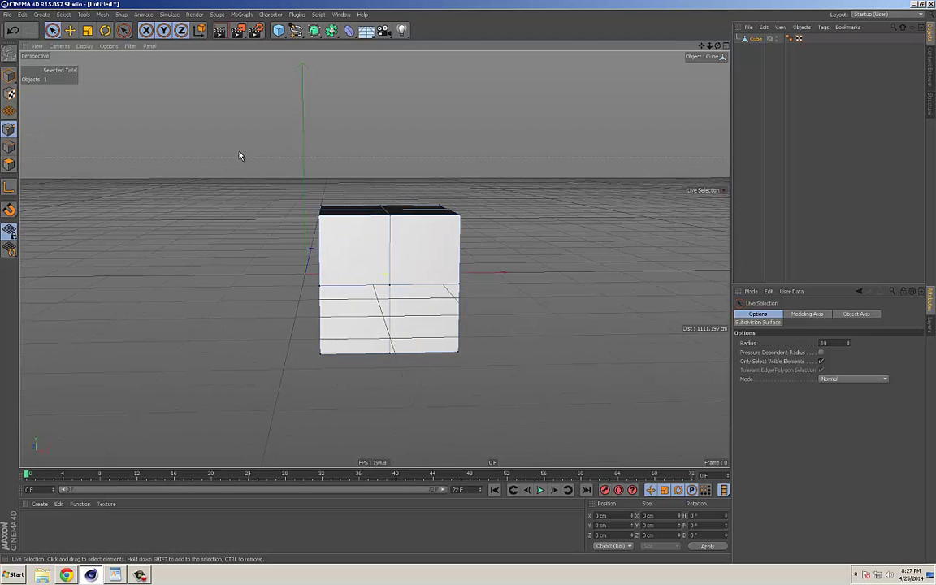
pyautogui.click(53, 30)
pyautogui.click(51, 31)
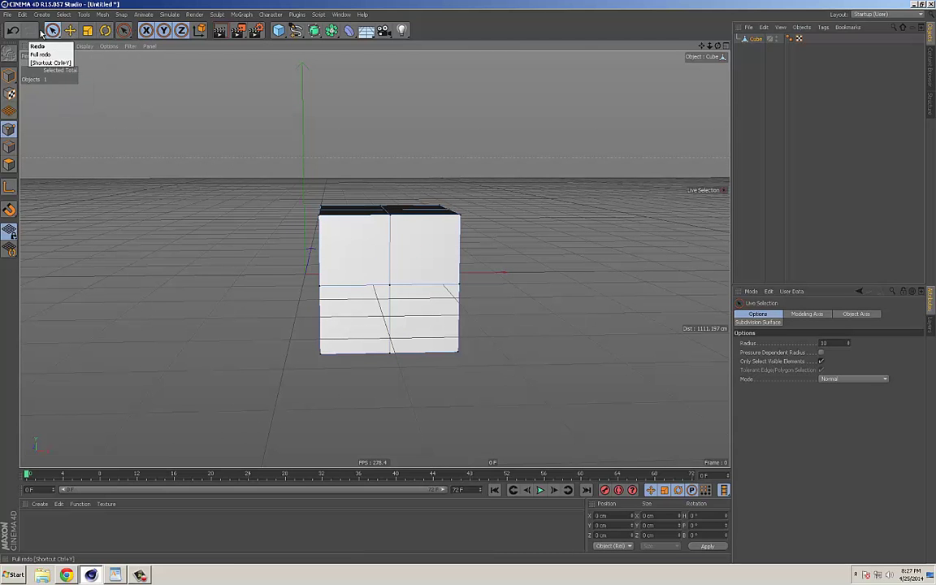
pyautogui.moveTo(54, 31); pyautogui.dragTo(97, 60)
pyautogui.keyDown('alt'); pyautogui.moveTo(391, 147); pyautogui.dragTo(373, 143); pyautogui.keyUp('alt')
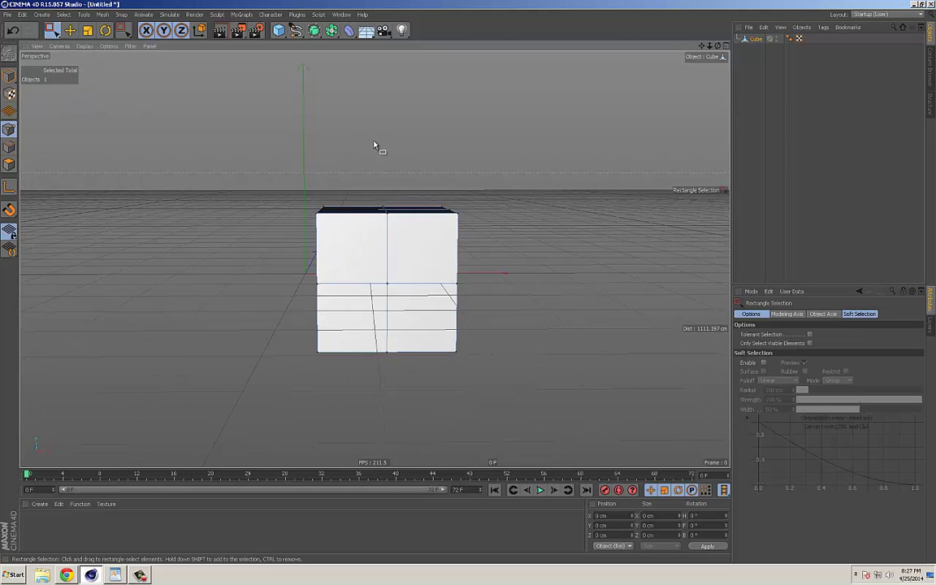
# Try a rectangle selection on the cube's lower front corner with Only Select Visible Elements enabled, and disable the option again.
pyautogui.click(810, 344)
pyautogui.moveTo(496, 374); pyautogui.dragTo(435, 333)
pyautogui.keyDown('alt'); pyautogui.moveTo(547, 363); pyautogui.dragTo(683, 357); pyautogui.keyUp('alt')
pyautogui.click(809, 343)
pyautogui.keyDown('alt'); pyautogui.moveTo(471, 359); pyautogui.dragTo(500, 360, button='middle'); pyautogui.keyUp('alt')
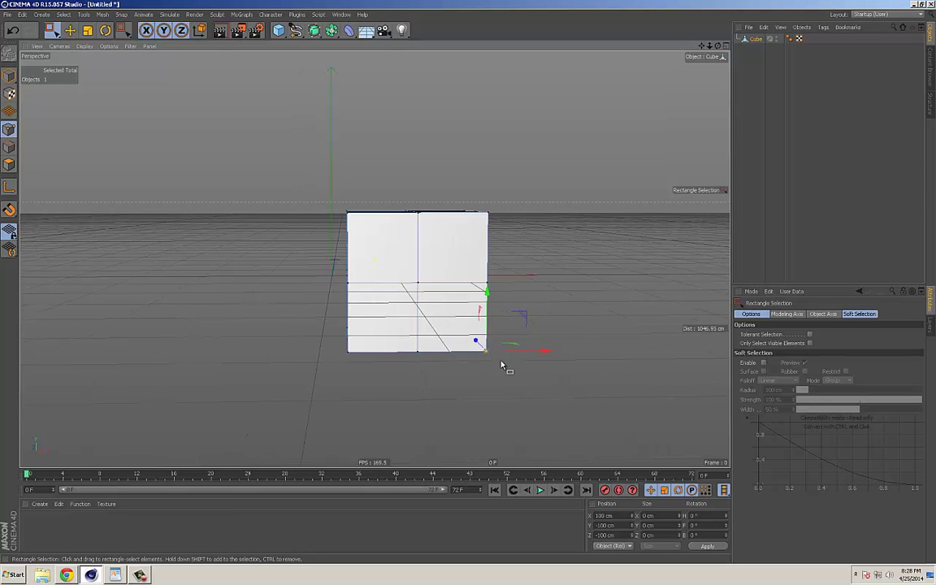
pyautogui.keyDown('alt'); pyautogui.moveTo(500, 360); pyautogui.dragTo(492, 360); pyautogui.keyUp('alt')
# Rectangle-select all points on the cube's negative X side, including hidden ones, and delete them to leave half a cube.
pyautogui.keyDown('alt'); pyautogui.moveTo(363, 367); pyautogui.dragTo(383, 406); pyautogui.keyUp('alt')
pyautogui.click(70, 30)
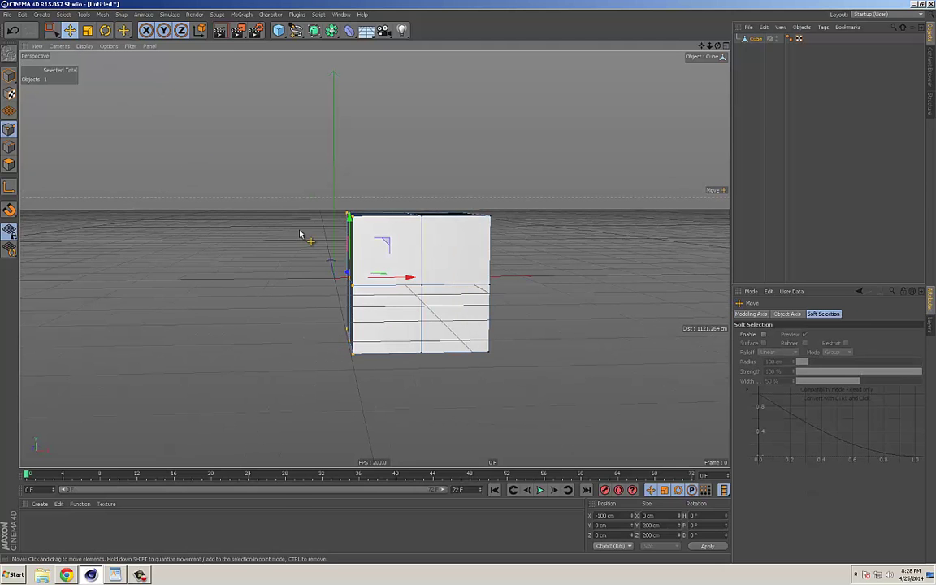
pyautogui.keyDown('alt'); pyautogui.moveTo(198, 161); pyautogui.dragTo(293, 238); pyautogui.keyUp('alt')
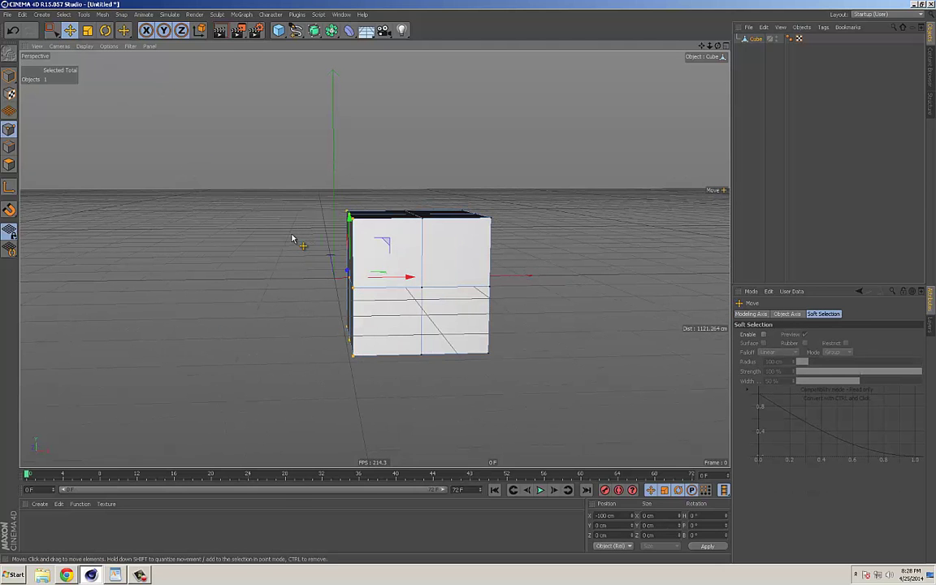
pyautogui.press('Delete')
pyautogui.keyDown('alt'); pyautogui.moveTo(410, 208); pyautogui.dragTo(402, 231); pyautogui.keyUp('alt')
pyautogui.keyDown('alt'); pyautogui.moveTo(402, 232); pyautogui.dragTo(383, 226, button='middle'); pyautogui.keyUp('alt')
pyautogui.keyDown('alt'); pyautogui.moveTo(433, 235); pyautogui.dragTo(343, 180); pyautogui.keyUp('alt')
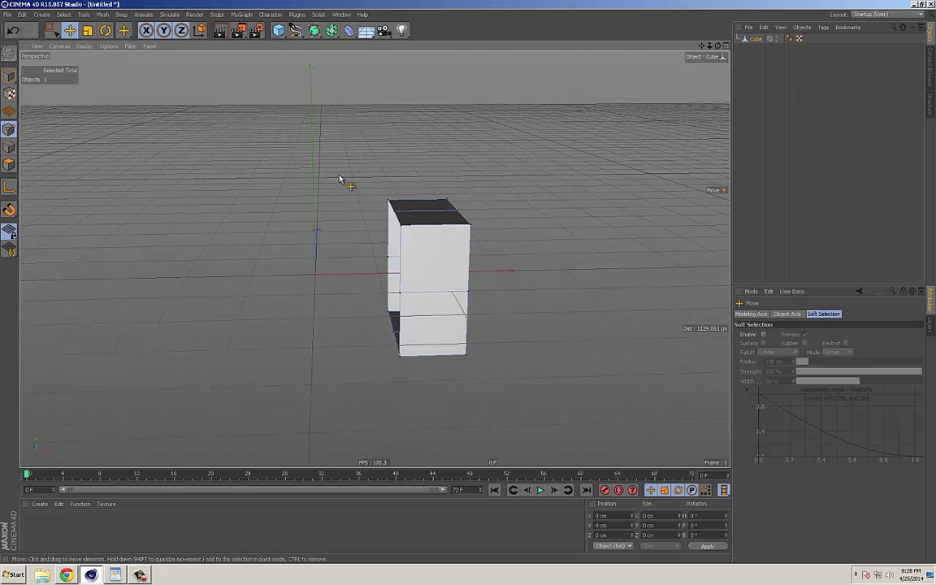
# Add a Symmetry object and make the half cube its child.
pyautogui.click(331, 31)
pyautogui.click(438, 78)
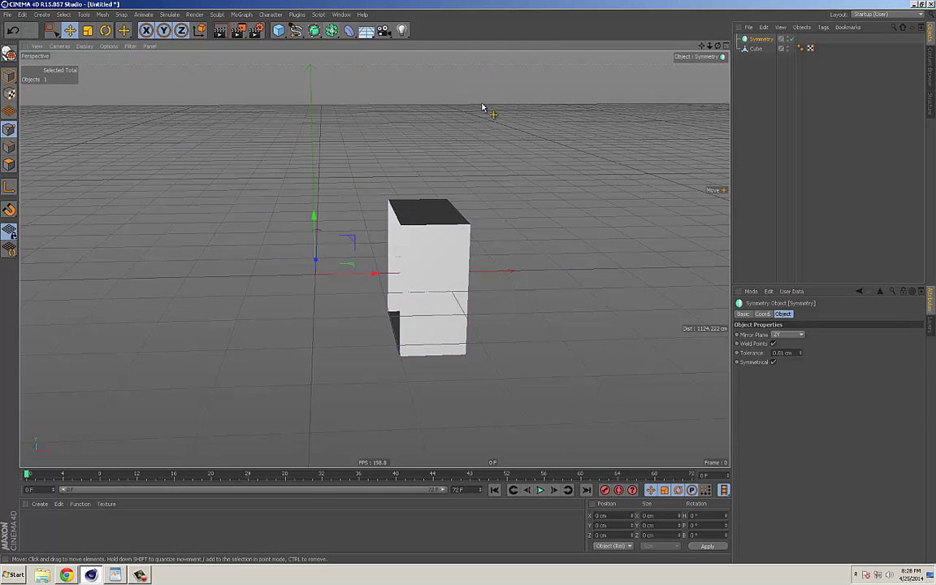
pyautogui.click(756, 46)
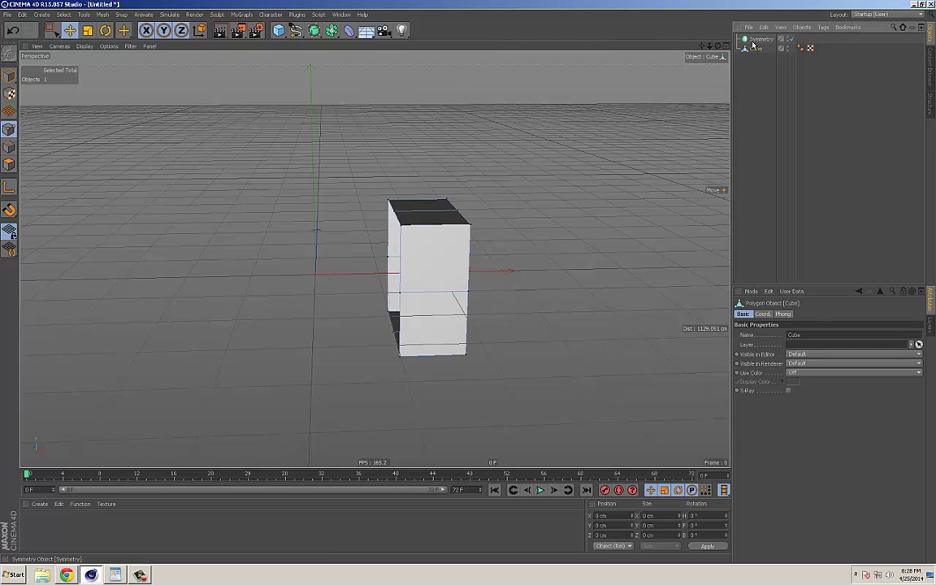
pyautogui.moveTo(755, 42); pyautogui.dragTo(754, 39)
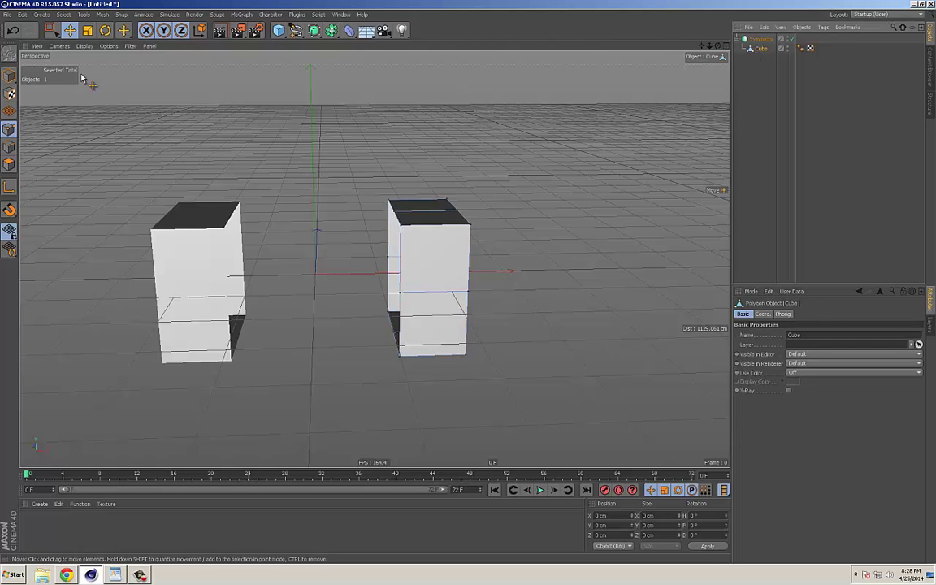
# In model mode, move the half cube along X until its open side meets the mirrored half.
pyautogui.click(9, 74)
pyautogui.moveTo(460, 276); pyautogui.dragTo(470, 257)
pyautogui.keyDown('alt'); pyautogui.moveTo(470, 257); pyautogui.dragTo(460, 238, button='middle'); pyautogui.keyUp('alt')
pyautogui.keyDown('alt'); pyautogui.moveTo(460, 238); pyautogui.dragTo(457, 253); pyautogui.keyUp('alt')
pyautogui.keyDown('alt'); pyautogui.moveTo(457, 253); pyautogui.dragTo(467, 242, button='right'); pyautogui.keyUp('alt')
pyautogui.keyDown('alt'); pyautogui.moveTo(468, 242); pyautogui.dragTo(891, 262); pyautogui.keyUp('alt')
# In polygon mode, extrude the half cube's upper side polygons outward and its bottom polygons downward.
pyautogui.click(9, 164)
pyautogui.click(415, 236)
pyautogui.hotkey('ctrl', 'z')
pyautogui.press('d')
pyautogui.keyDown('alt'); pyautogui.moveTo(431, 236); pyautogui.dragTo(334, 272); pyautogui.keyUp('alt')
pyautogui.click(333, 272)
pyautogui.keyDown('alt'); pyautogui.moveTo(453, 307); pyautogui.dragTo(428, 267); pyautogui.keyUp('alt')
pyautogui.moveTo(333, 205); pyautogui.dragTo(398, 282)
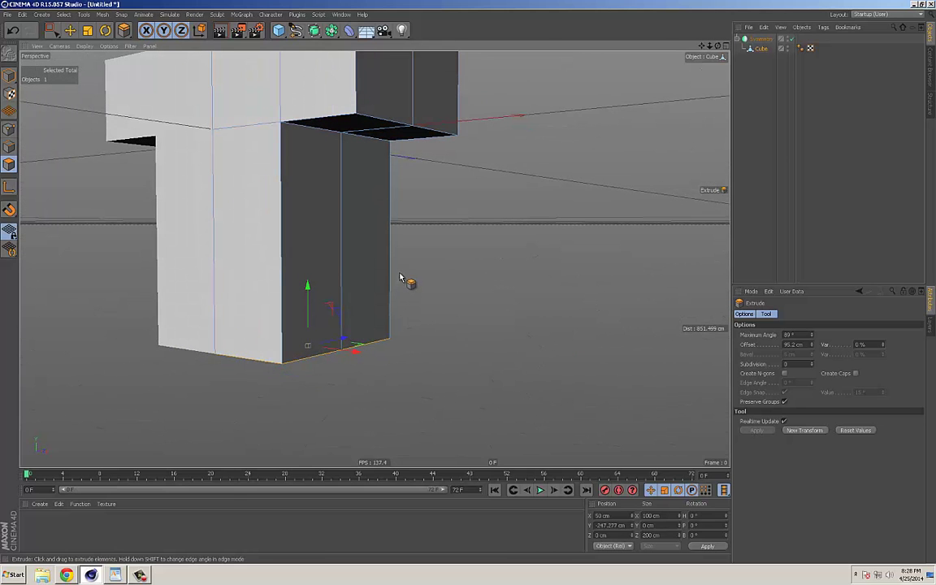
# Set the Knife to Loop mode and cut a horizontal loop across the lower part of the downward extrusion.
pyautogui.press('k')
pyautogui.press('k')
pyautogui.click(772, 327)
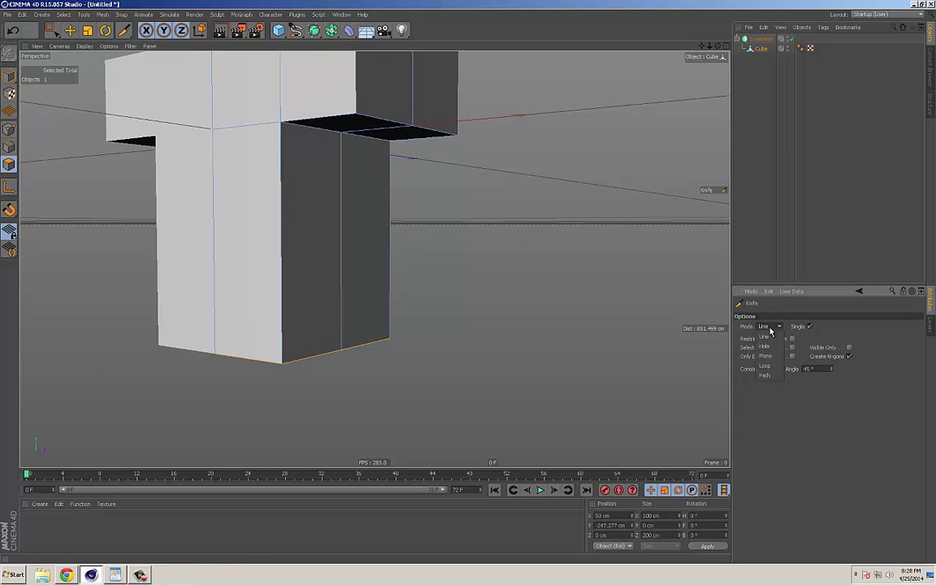
pyautogui.click(764, 366)
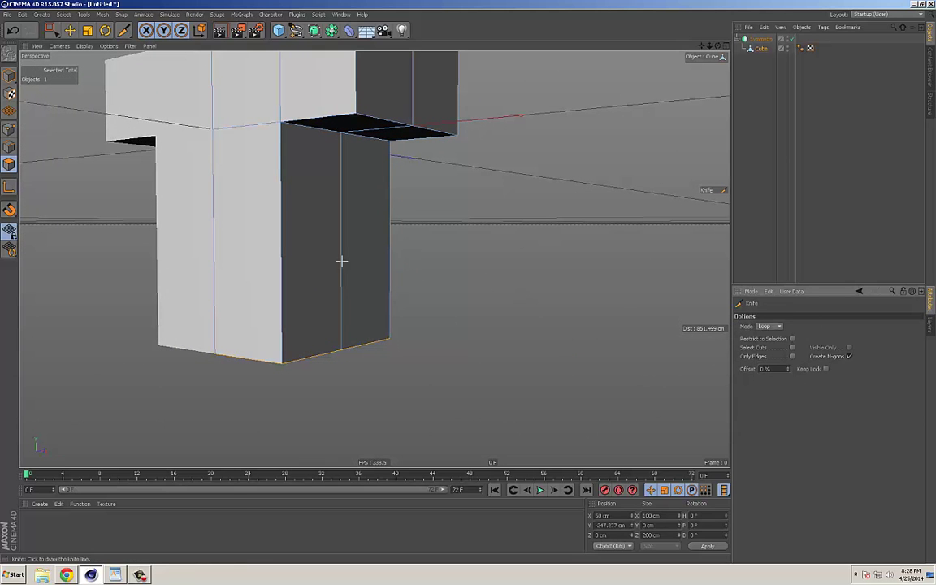
pyautogui.click(280, 275)
pyautogui.keyDown('alt'); pyautogui.moveTo(280, 274); pyautogui.dragTo(414, 289); pyautogui.keyUp('alt')
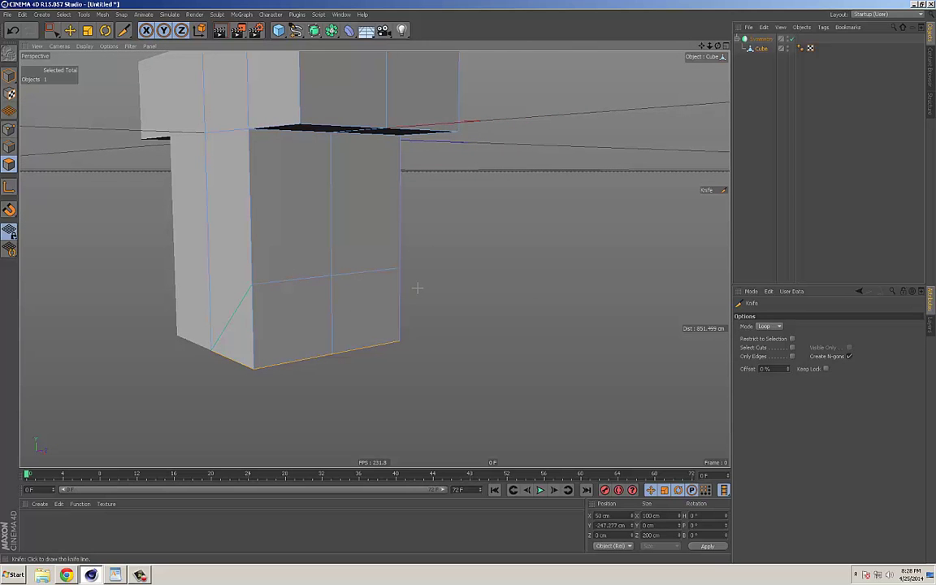
# Cut a horizontal Knife loop across the lower part of the half cube's downward extrusion.
pyautogui.keyDown('alt'); pyautogui.moveTo(519, 339); pyautogui.dragTo(590, 337); pyautogui.keyUp('alt')
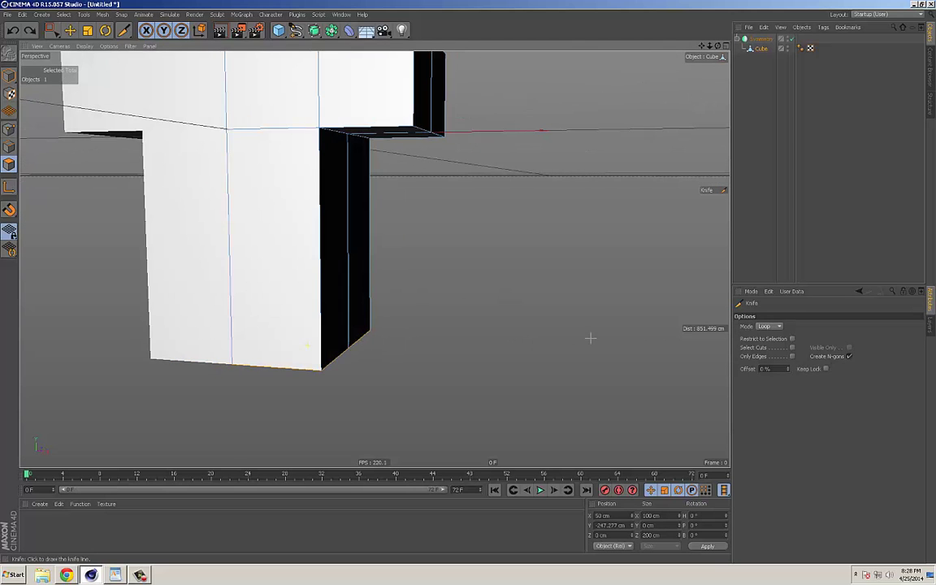
pyautogui.click(230, 298)
pyautogui.keyDown('alt'); pyautogui.moveTo(506, 303); pyautogui.dragTo(307, 344); pyautogui.keyUp('alt')
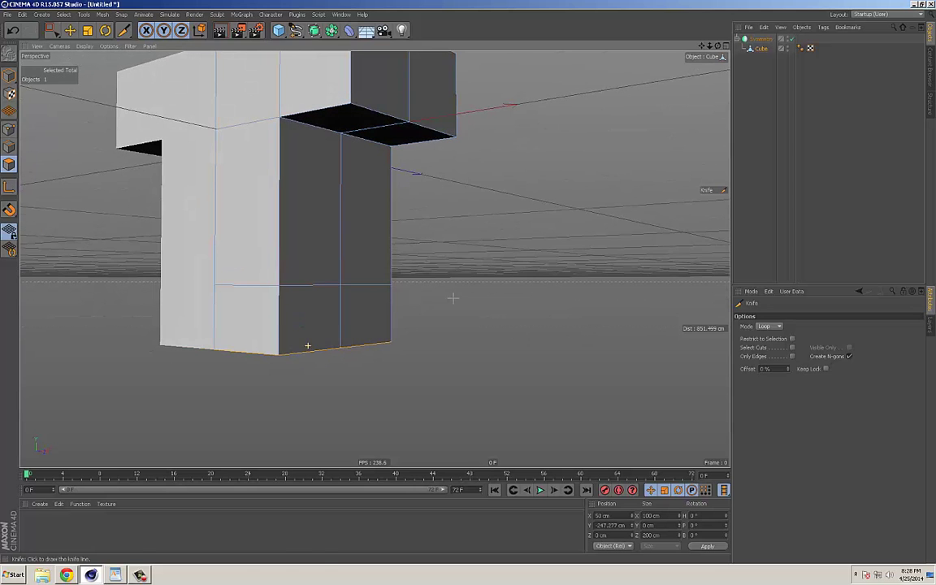
# Select the two lower outer side polygons below the loop cut and extrude them outward in two segments, the last with a 48.5 cm offset.
pyautogui.press('e')
pyautogui.click(317, 334)
pyautogui.keyDown('shift'); pyautogui.click(376, 324); pyautogui.keyUp('shift')
pyautogui.keyDown('alt'); pyautogui.moveTo(438, 332); pyautogui.dragTo(532, 332); pyautogui.keyUp('alt')
pyautogui.press('d')
pyautogui.moveTo(411, 355); pyautogui.dragTo(714, 361)
pyautogui.moveTo(560, 361); pyautogui.dragTo(527, 237)
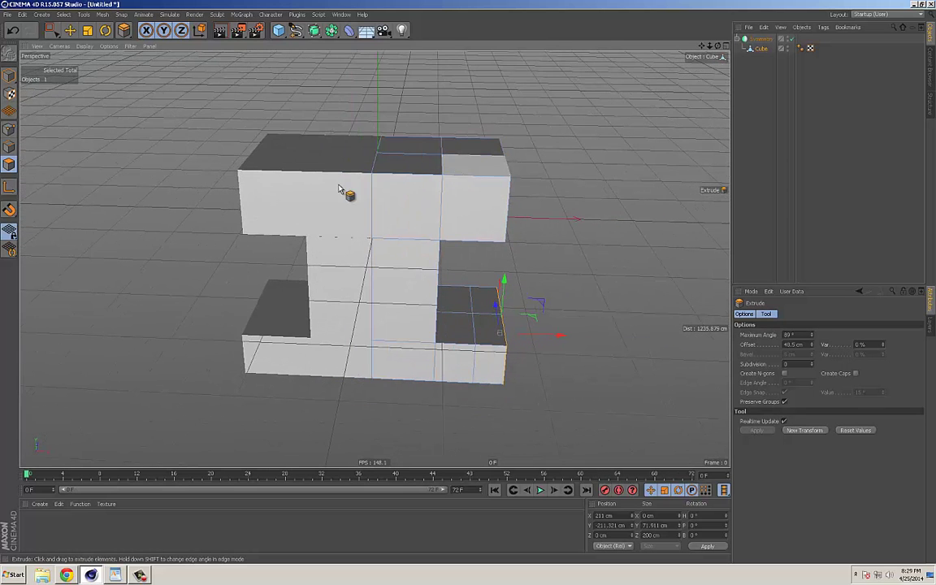
# Switch to point mode and activate the Brush with a radius of 100 cm.
pyautogui.press('e')
pyautogui.keyDown('alt'); pyautogui.moveTo(365, 183); pyautogui.dragTo(549, 238); pyautogui.keyUp('alt')
pyautogui.click(9, 129)
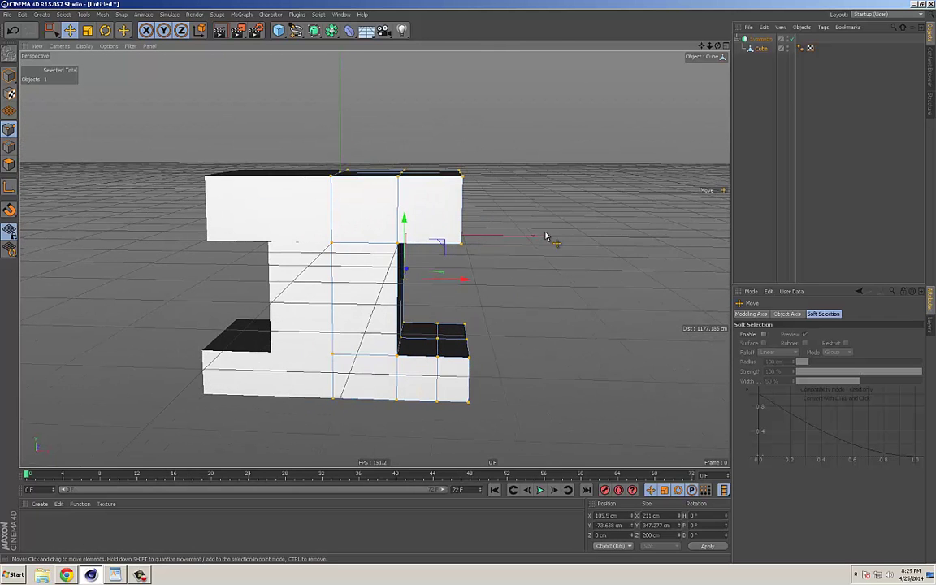
pyautogui.rightClick(574, 242)
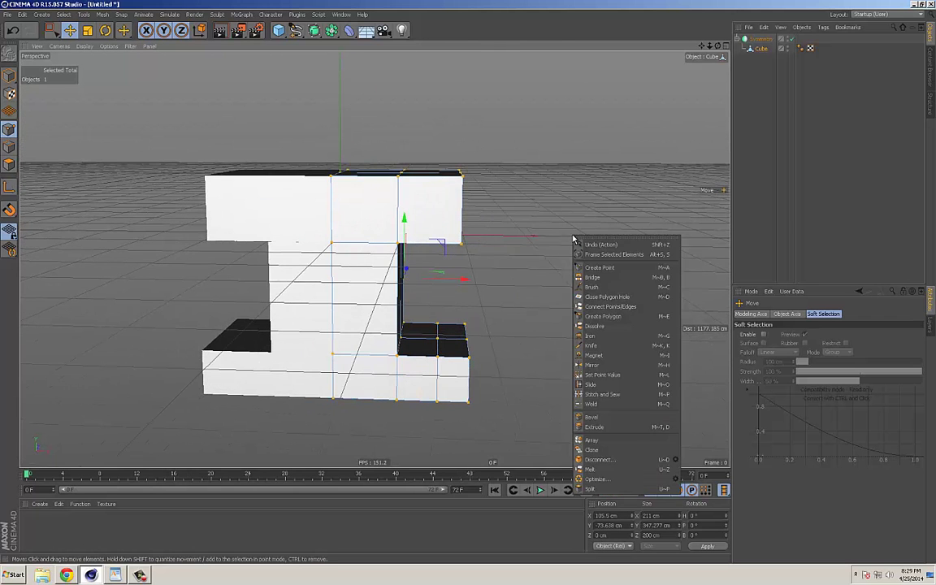
pyautogui.click(601, 287)
pyautogui.moveTo(847, 344); pyautogui.dragTo(725, 338)
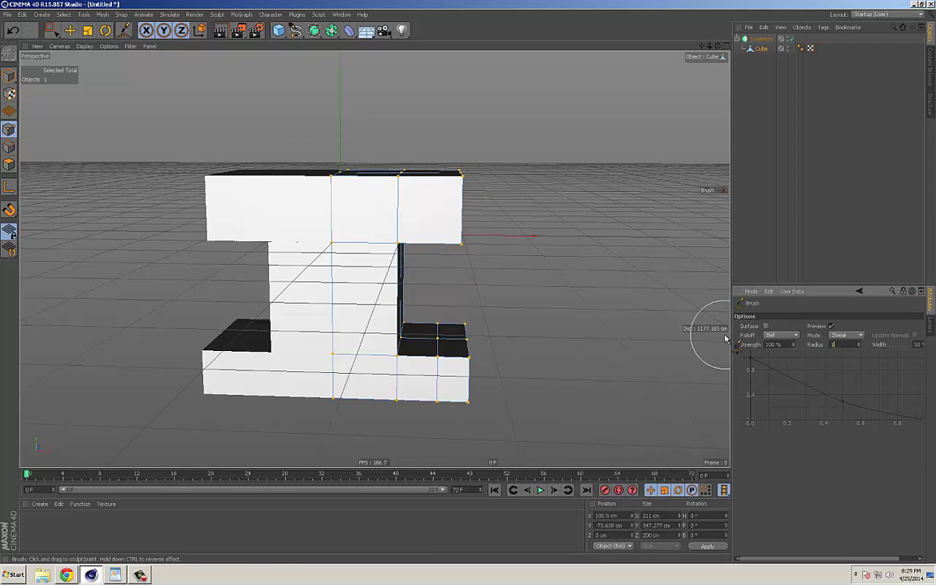
# Deform the half model with Brush strokes, distorting the upper arm and pulling the lower outer corner points downward.
pyautogui.moveTo(472, 182)
pyautogui.mouseDown()
pyautogui.moveTo(528, 167)
pyautogui.moveTo(532, 253)
pyautogui.moveTo(508, 254)
pyautogui.moveTo(494, 273)
pyautogui.moveTo(442, 257)
pyautogui.moveTo(466, 271)
pyautogui.moveTo(441, 269)
pyautogui.moveTo(450, 305)
pyautogui.mouseUp()
pyautogui.keyDown('alt'); pyautogui.moveTo(486, 313); pyautogui.dragTo(502, 248); pyautogui.keyUp('alt')
pyautogui.moveTo(460, 341); pyautogui.dragTo(463, 430)
pyautogui.moveTo(414, 365)
pyautogui.mouseDown()
pyautogui.moveTo(405, 378)
pyautogui.moveTo(382, 351)
pyautogui.moveTo(365, 355)
pyautogui.moveTo(367, 335)
pyautogui.moveTo(422, 347)
pyautogui.mouseUp()
pyautogui.keyDown('alt'); pyautogui.moveTo(489, 348); pyautogui.dragTo(435, 359); pyautogui.keyUp('alt')
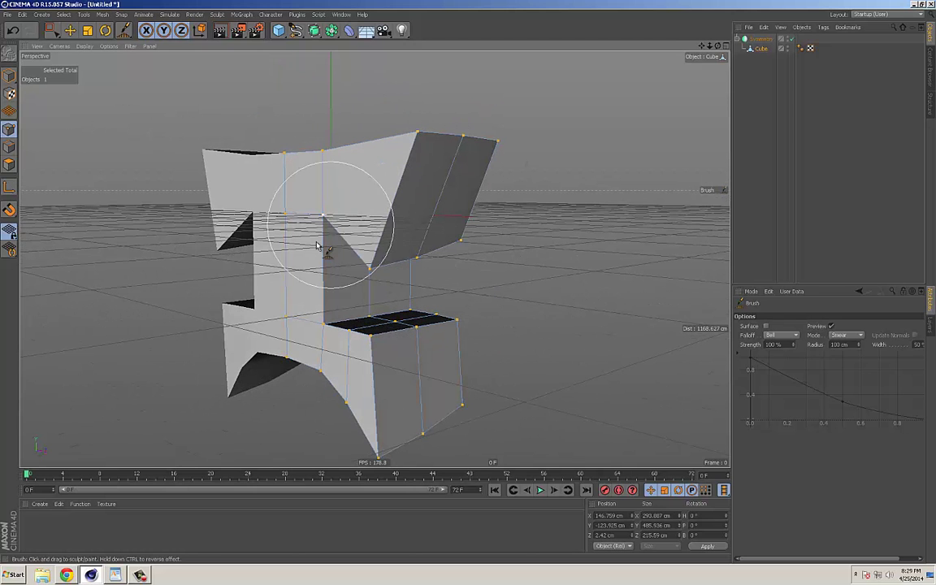
pyautogui.moveTo(362, 309)
pyautogui.keyDown('alt'); pyautogui.mouseDown()
pyautogui.moveTo(443, 302)
pyautogui.moveTo(437, 313)
pyautogui.moveTo(372, 324)
pyautogui.moveTo(422, 331)
pyautogui.mouseUp(); pyautogui.keyUp('alt')
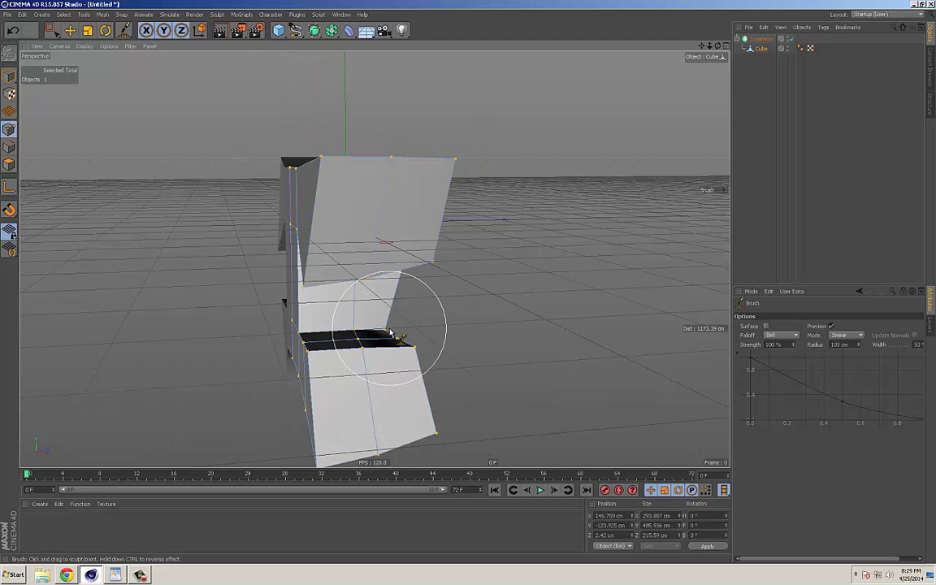
pyautogui.moveTo(337, 336)
pyautogui.keyDown('alt'); pyautogui.mouseDown()
pyautogui.moveTo(494, 307)
pyautogui.moveTo(520, 313)
pyautogui.moveTo(274, 336)
pyautogui.moveTo(310, 351)
pyautogui.mouseUp(); pyautogui.keyUp('alt')
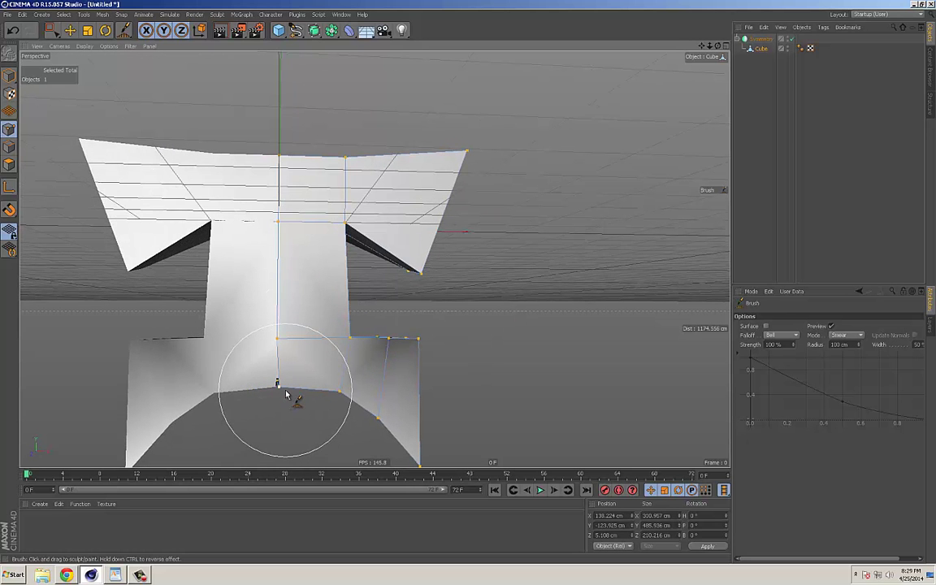
# Continue brushing the mirrored shape and pull the upper arm's outer corner points upward.
pyautogui.moveTo(304, 342)
pyautogui.keyDown('alt'); pyautogui.mouseDown()
pyautogui.moveTo(362, 309)
pyautogui.moveTo(334, 355)
pyautogui.moveTo(328, 282)
pyautogui.moveTo(301, 372)
pyautogui.moveTo(391, 299)
pyautogui.moveTo(460, 307)
pyautogui.moveTo(334, 292)
pyautogui.moveTo(370, 297)
pyautogui.moveTo(382, 280)
pyautogui.moveTo(378, 249)
pyautogui.moveTo(276, 244)
pyautogui.moveTo(345, 242)
pyautogui.moveTo(533, 271)
pyautogui.moveTo(520, 234)
pyautogui.moveTo(545, 228)
pyautogui.moveTo(544, 245)
pyautogui.moveTo(457, 292)
pyautogui.mouseUp(); pyautogui.keyUp('alt')
pyautogui.keyDown('alt'); pyautogui.moveTo(457, 292); pyautogui.dragTo(468, 234, button='middle'); pyautogui.keyUp('alt')
pyautogui.keyDown('alt'); pyautogui.moveTo(468, 234); pyautogui.dragTo(428, 259, button='right'); pyautogui.keyUp('alt')
pyautogui.moveTo(437, 259)
pyautogui.keyDown('alt'); pyautogui.mouseDown()
pyautogui.moveTo(427, 261)
pyautogui.moveTo(445, 230)
pyautogui.moveTo(649, 240)
pyautogui.moveTo(512, 261)
pyautogui.moveTo(476, 251)
pyautogui.moveTo(485, 252)
pyautogui.moveTo(445, 277)
pyautogui.moveTo(431, 305)
pyautogui.moveTo(405, 303)
pyautogui.mouseUp(); pyautogui.keyUp('alt')
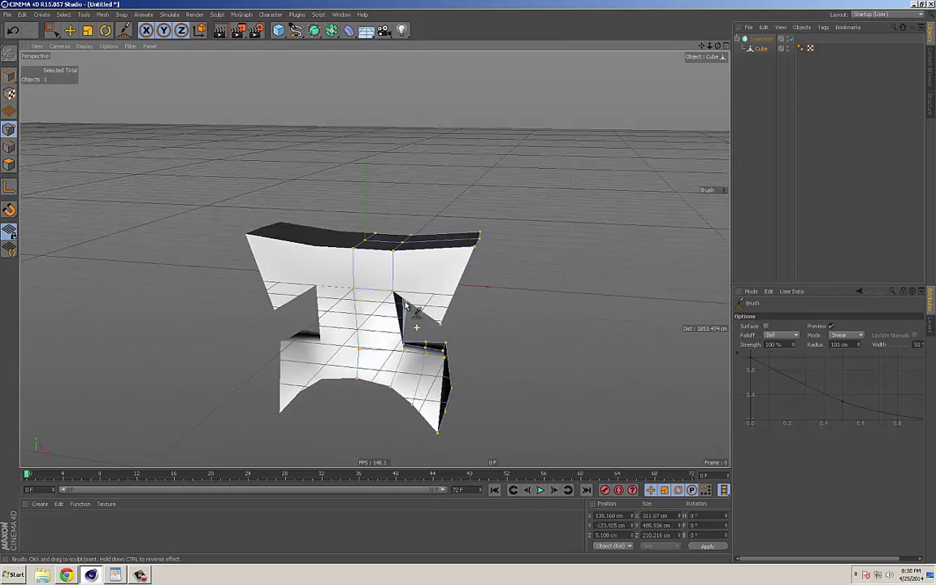
pyautogui.scroll(3, 405, 305)
pyautogui.keyDown('alt'); pyautogui.moveTo(405, 296); pyautogui.dragTo(414, 259, button='middle'); pyautogui.keyUp('alt')
pyautogui.keyDown('alt'); pyautogui.moveTo(414, 259); pyautogui.dragTo(405, 267); pyautogui.keyUp('alt')
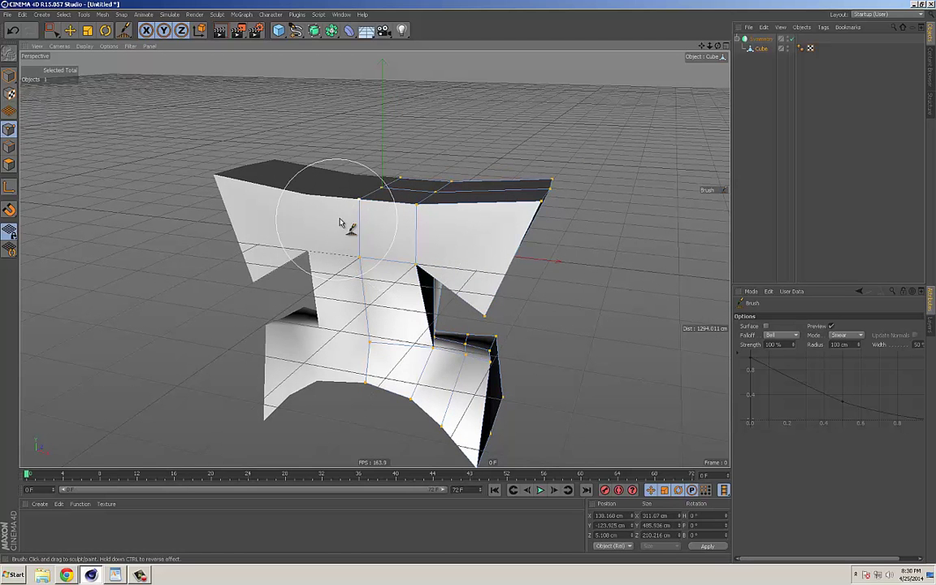
pyautogui.moveTo(361, 204)
pyautogui.keyDown('alt'); pyautogui.mouseDown()
pyautogui.moveTo(428, 246)
pyautogui.moveTo(442, 246)
pyautogui.moveTo(428, 245)
pyautogui.moveTo(440, 228)
pyautogui.moveTo(411, 244)
pyautogui.moveTo(445, 261)
pyautogui.moveTo(417, 259)
pyautogui.moveTo(408, 248)
pyautogui.moveTo(423, 234)
pyautogui.mouseUp(); pyautogui.keyUp('alt')
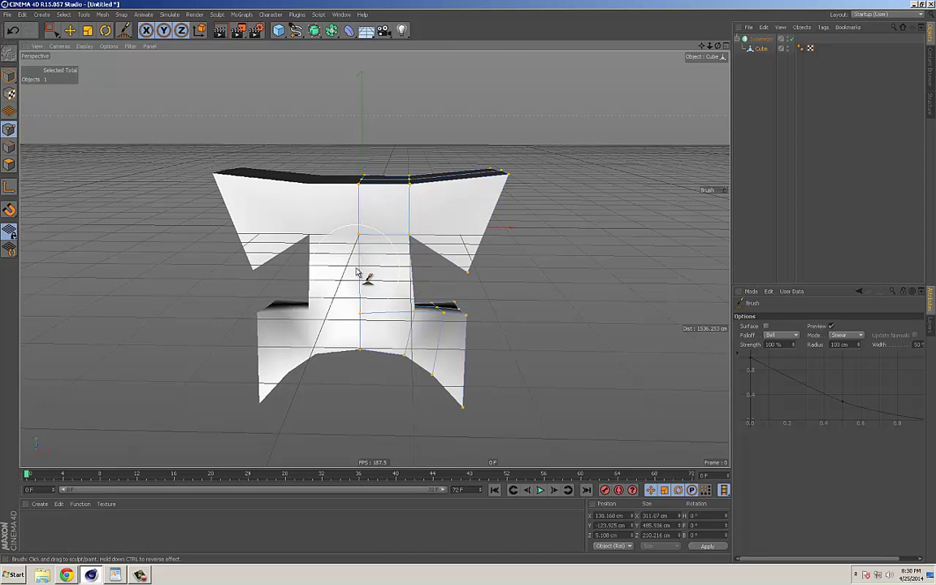
pyautogui.moveTo(440, 218)
pyautogui.keyDown('alt'); pyautogui.mouseDown()
pyautogui.moveTo(439, 184)
pyautogui.moveTo(432, 234)
pyautogui.moveTo(447, 207)
pyautogui.moveTo(470, 213)
pyautogui.moveTo(445, 246)
pyautogui.moveTo(494, 204)
pyautogui.moveTo(532, 156)
pyautogui.moveTo(513, 142)
pyautogui.mouseUp(); pyautogui.keyUp('alt')
pyautogui.moveTo(520, 162)
pyautogui.keyDown('alt'); pyautogui.mouseDown()
pyautogui.moveTo(507, 209)
pyautogui.moveTo(454, 195)
pyautogui.moveTo(529, 179)
pyautogui.moveTo(545, 194)
pyautogui.moveTo(541, 215)
pyautogui.moveTo(480, 230)
pyautogui.moveTo(506, 222)
pyautogui.moveTo(459, 261)
pyautogui.moveTo(416, 265)
pyautogui.moveTo(626, 246)
pyautogui.moveTo(463, 236)
pyautogui.moveTo(318, 246)
pyautogui.moveTo(395, 267)
pyautogui.moveTo(355, 260)
pyautogui.mouseUp(); pyautogui.keyUp('alt')
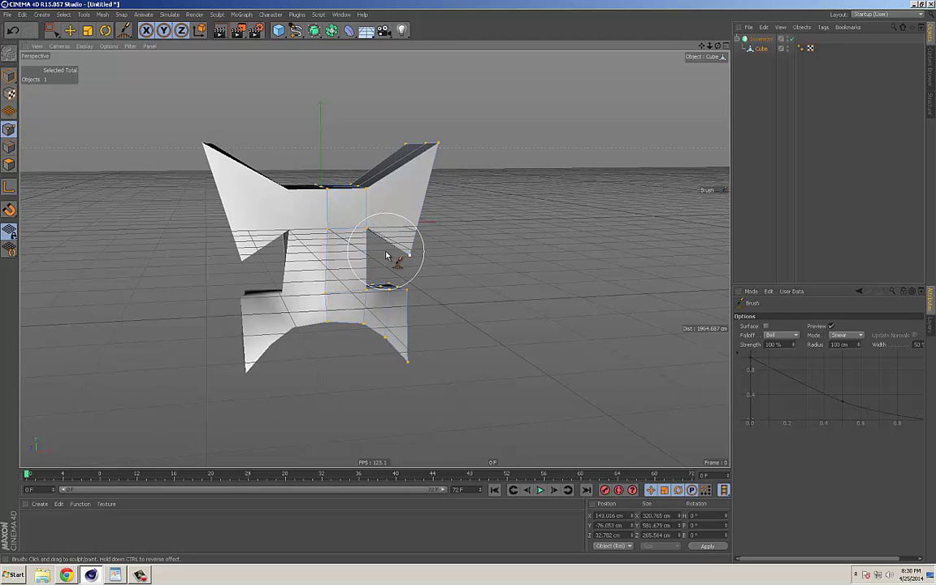
# Delete the Symmetry object together with its half cube.
pyautogui.keyDown('alt'); pyautogui.moveTo(387, 256); pyautogui.dragTo(553, 135); pyautogui.keyUp('alt')
pyautogui.press('Delete')
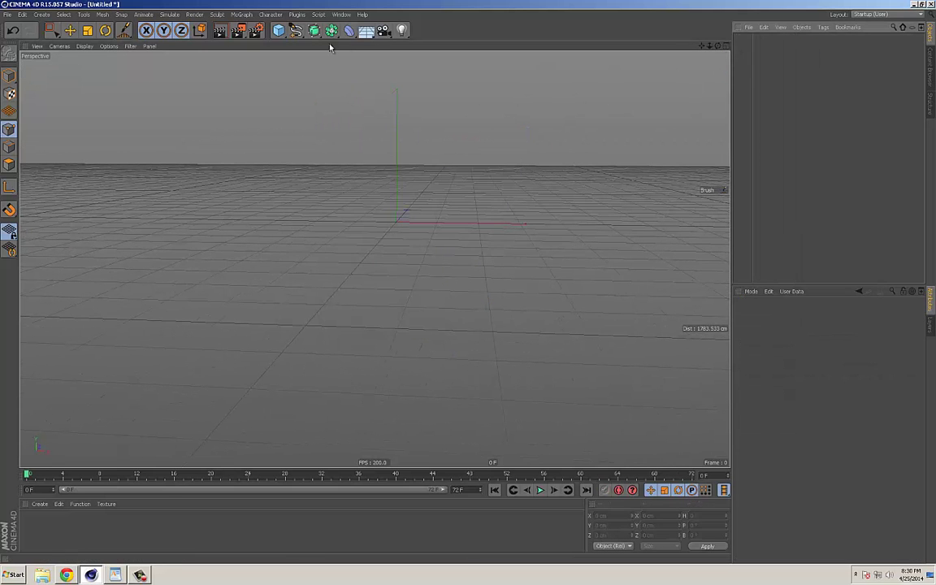
pyautogui.click(281, 35)
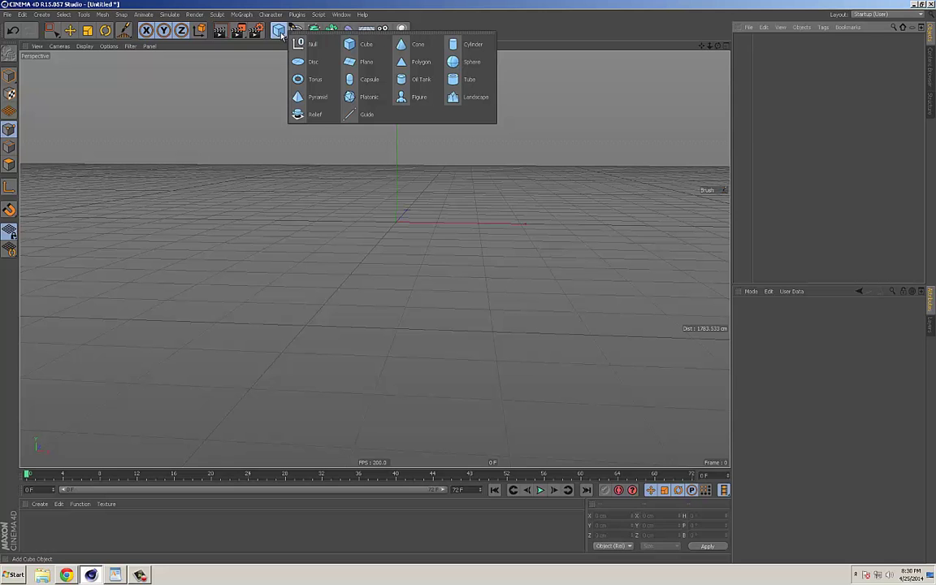
pyautogui.click(469, 79)
pyautogui.keyDown('alt'); pyautogui.moveTo(460, 235); pyautogui.dragTo(420, 235); pyautogui.keyUp('alt')
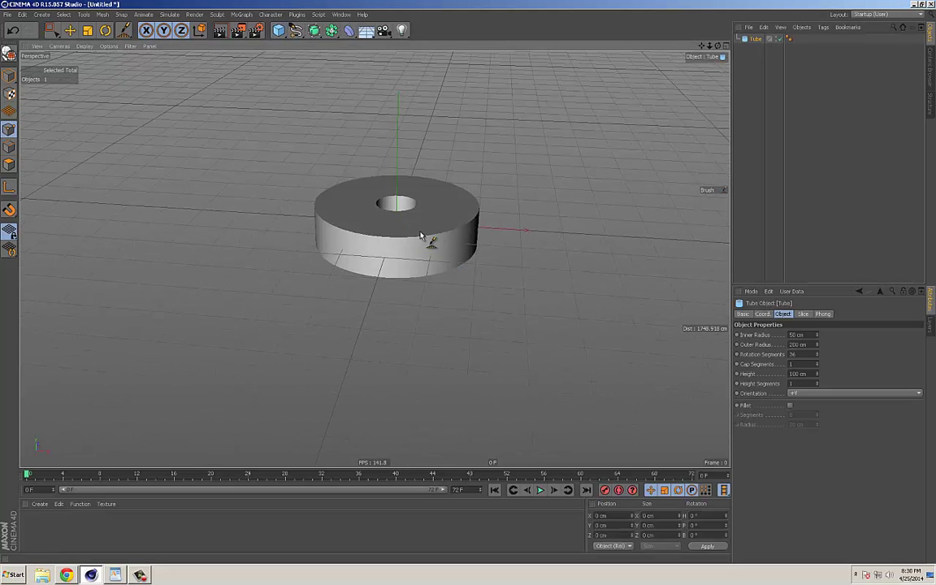
pyautogui.press('e')
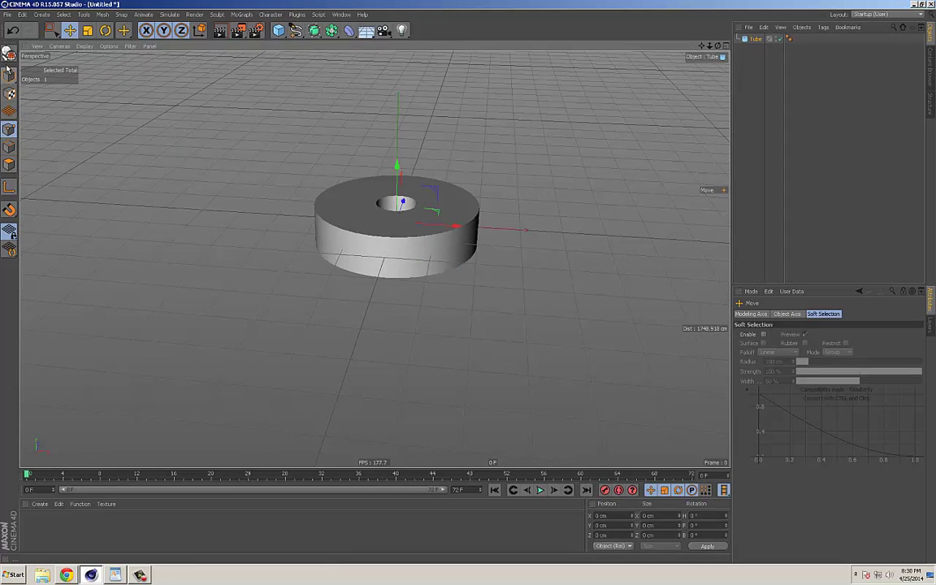
pyautogui.press('Delete')
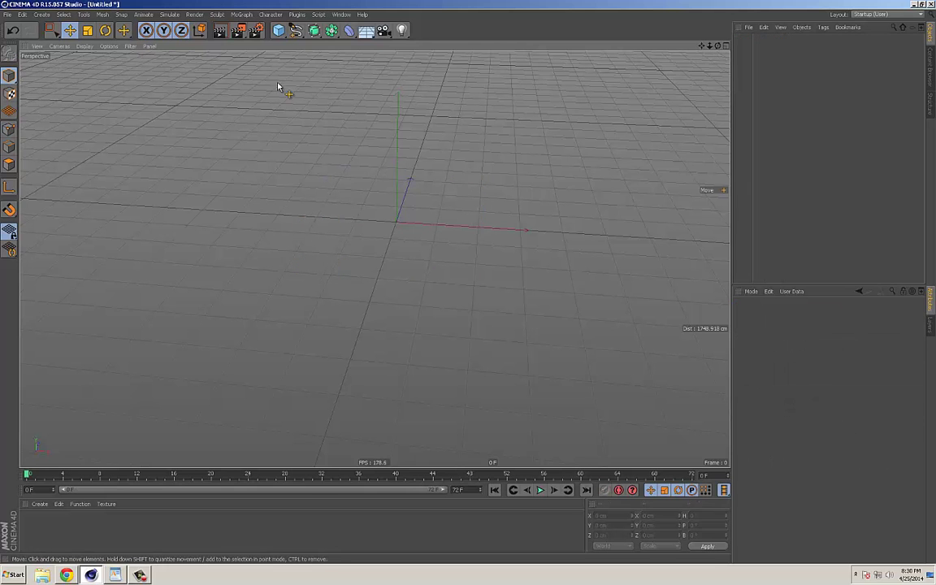
# Add a Cylinder primitive and widen it to a radius of about 85.7 cm.
pyautogui.click(280, 31)
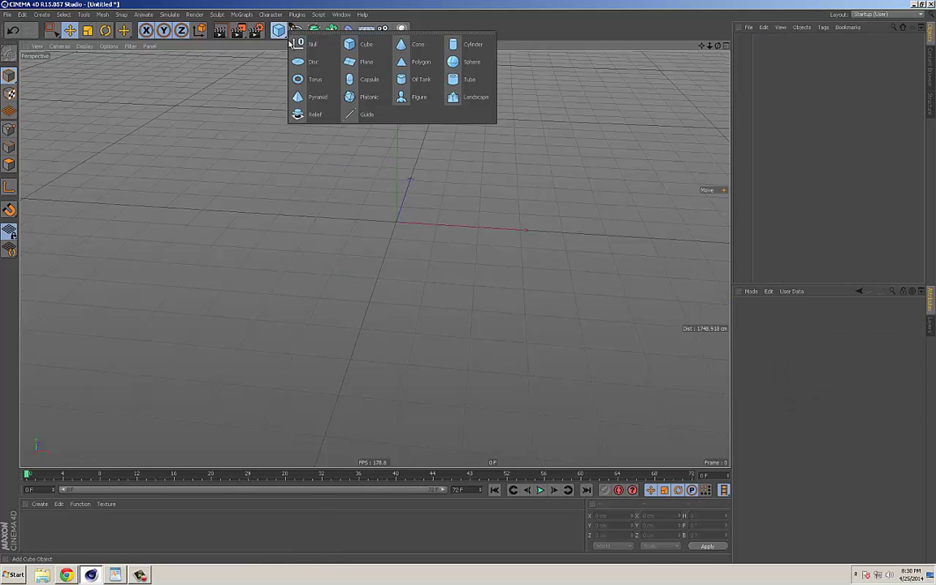
pyautogui.click(452, 45)
pyautogui.scroll(5, 469, 210)
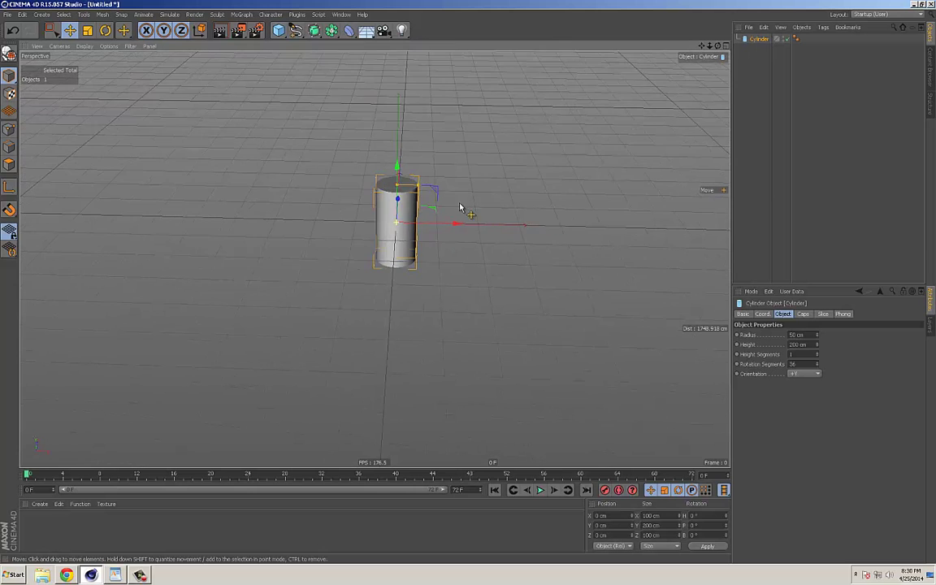
pyautogui.moveTo(439, 158); pyautogui.dragTo(470, 164)
pyautogui.moveTo(436, 193)
pyautogui.keyDown('alt'); pyautogui.mouseDown()
pyautogui.moveTo(436, 140)
pyautogui.moveTo(439, 207)
pyautogui.mouseUp(); pyautogui.keyUp('alt')
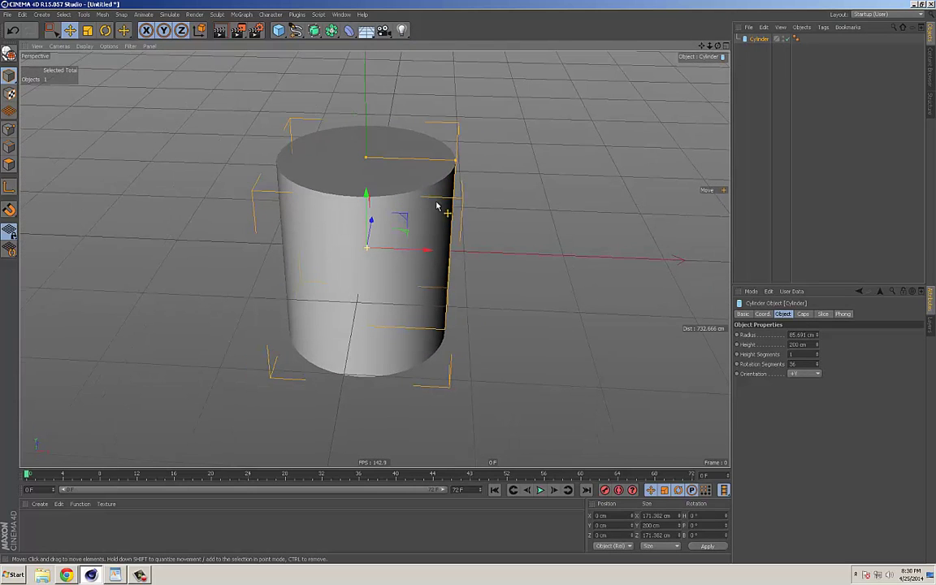
# Enable Fillet on the cylinder's caps with 3 fillet segments and a 9 cm radius.
pyautogui.click(803, 313)
pyautogui.moveTo(612, 358); pyautogui.dragTo(617, 294)
pyautogui.click(768, 355)
pyautogui.keyDown('alt'); pyautogui.moveTo(628, 322); pyautogui.dragTo(626, 334, button='middle'); pyautogui.keyUp('alt')
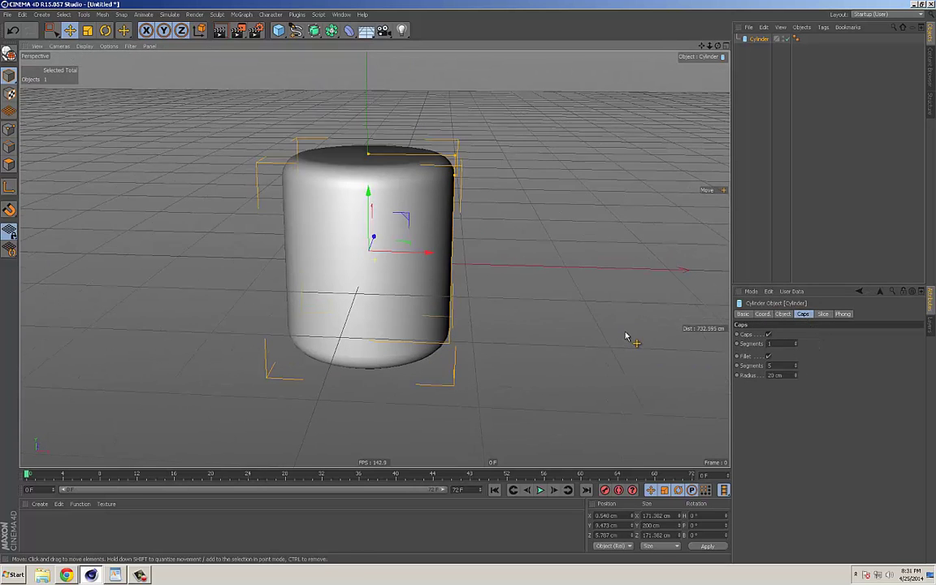
pyautogui.keyDown('alt'); pyautogui.moveTo(626, 334); pyautogui.dragTo(615, 332); pyautogui.keyUp('alt')
pyautogui.moveTo(783, 365); pyautogui.dragTo(861, 408)
pyautogui.write('3')
pyautogui.moveTo(795, 375); pyautogui.dragTo(802, 384)
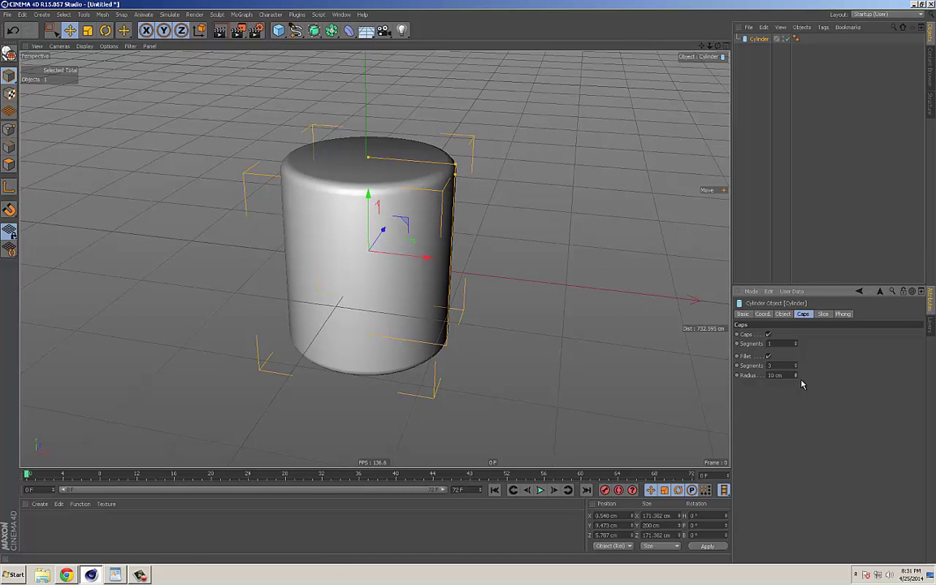
pyautogui.keyDown('alt'); pyautogui.moveTo(617, 384); pyautogui.dragTo(581, 356); pyautogui.keyUp('alt')
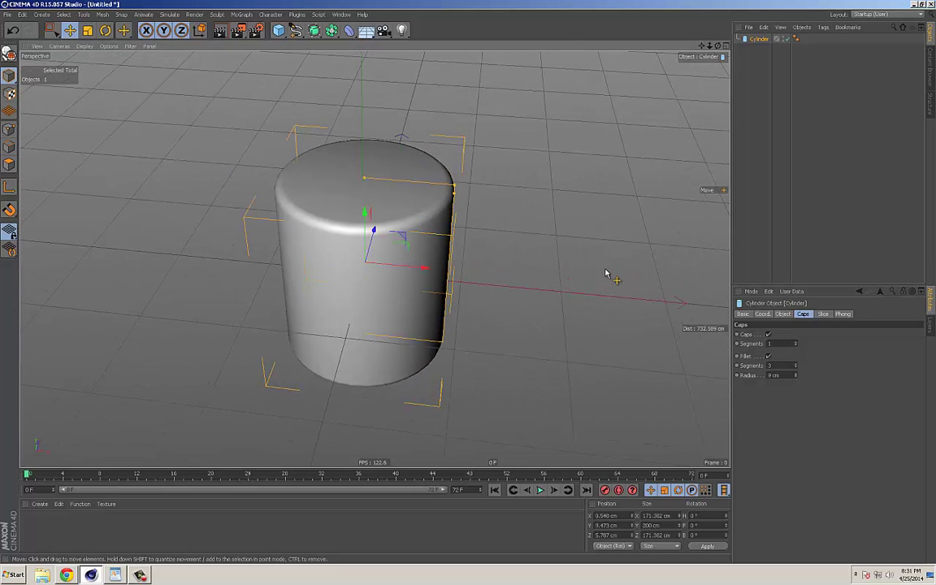
# Make the cylinder editable and, in polygon mode, select all its top cap polygons with Live Selection.
pyautogui.press('c')
pyautogui.click(9, 164)
pyautogui.keyDown('alt'); pyautogui.moveTo(390, 186); pyautogui.dragTo(417, 209); pyautogui.keyUp('alt')
pyautogui.keyDown('alt'); pyautogui.moveTo(384, 201); pyautogui.dragTo(420, 200, button='right'); pyautogui.keyUp('alt')
pyautogui.keyDown('alt'); pyautogui.moveTo(421, 201); pyautogui.dragTo(437, 219); pyautogui.keyUp('alt')
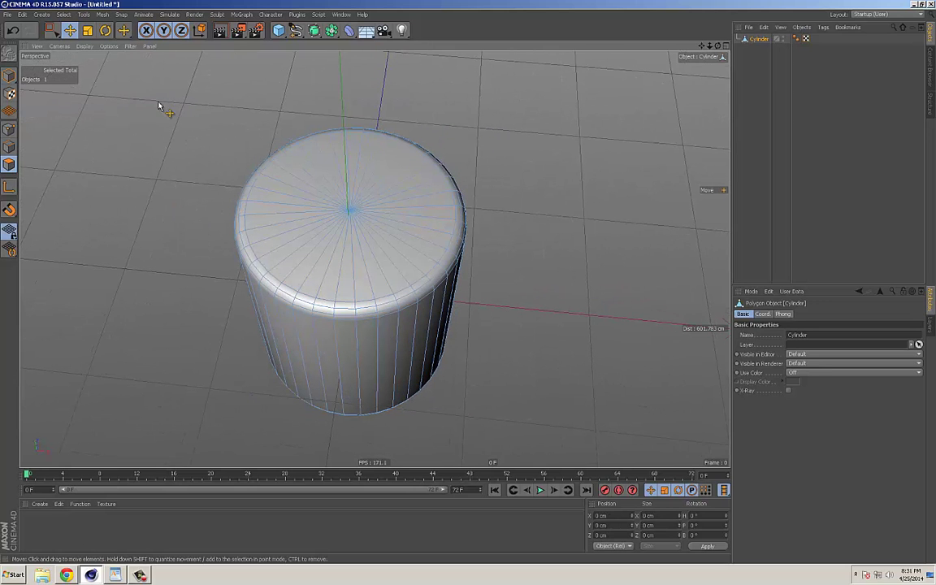
pyautogui.moveTo(54, 34); pyautogui.dragTo(75, 47)
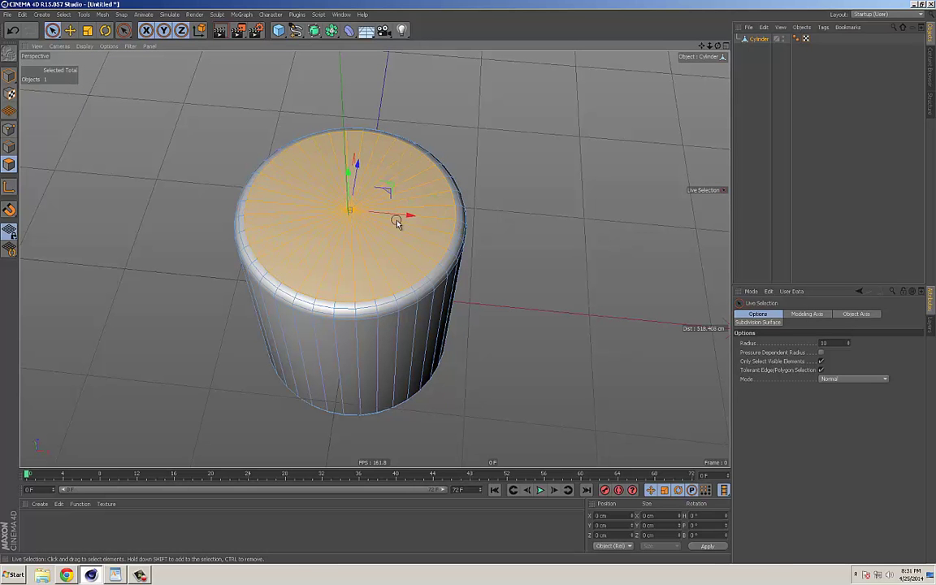
pyautogui.keyDown('alt'); pyautogui.moveTo(556, 238); pyautogui.dragTo(533, 264); pyautogui.keyUp('alt')
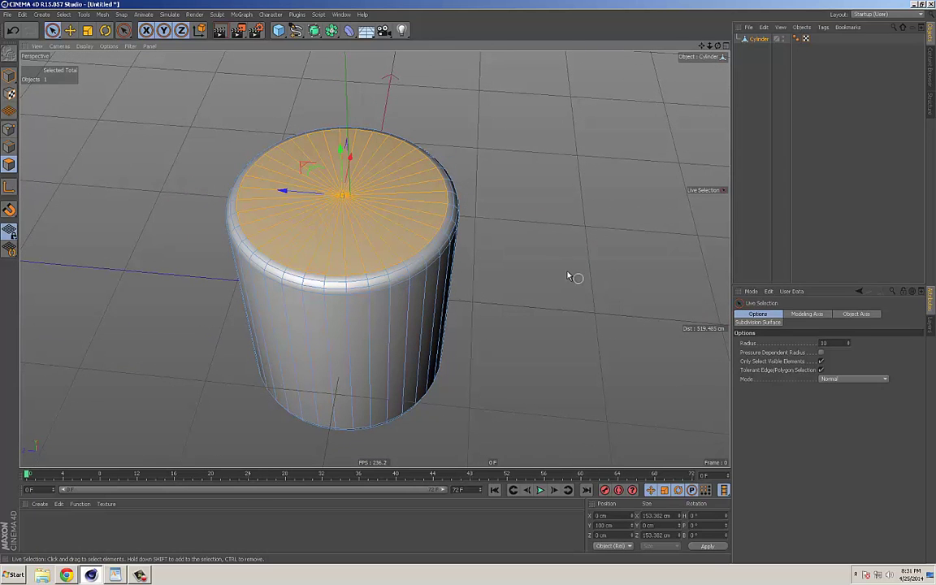
# Try Live Selection on the cap with Only Select Visible Elements disabled, and enable the option again.
pyautogui.click(821, 360)
pyautogui.moveTo(431, 192)
pyautogui.keyDown('ctrl'); pyautogui.mouseDown()
pyautogui.moveTo(299, 201)
pyautogui.moveTo(402, 214)
pyautogui.moveTo(382, 196)
pyautogui.mouseUp(); pyautogui.keyUp('ctrl')
pyautogui.moveTo(314, 223)
pyautogui.keyDown('alt'); pyautogui.mouseDown()
pyautogui.moveTo(539, 148)
pyautogui.moveTo(501, 230)
pyautogui.moveTo(565, 241)
pyautogui.moveTo(373, 267)
pyautogui.moveTo(401, 308)
pyautogui.moveTo(288, 323)
pyautogui.mouseUp(); pyautogui.keyUp('alt')
pyautogui.click(821, 360)
pyautogui.keyDown('alt'); pyautogui.moveTo(631, 300); pyautogui.dragTo(613, 314); pyautogui.keyUp('alt')
# Inset the selected top cap polygons as one group using Extrude Inner with Preserve Groups enabled.
pyautogui.moveTo(424, 201)
pyautogui.mouseDown()
pyautogui.moveTo(333, 192)
pyautogui.moveTo(656, 252)
pyautogui.moveTo(564, 256)
pyautogui.moveTo(551, 275)
pyautogui.moveTo(559, 257)
pyautogui.moveTo(551, 252)
pyautogui.mouseUp()
pyautogui.press('i')
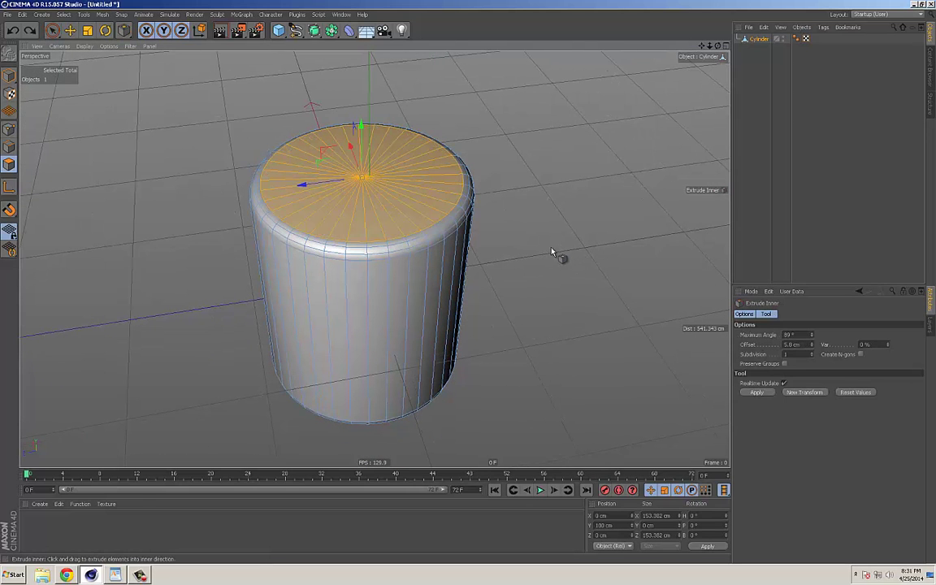
pyautogui.click(783, 364)
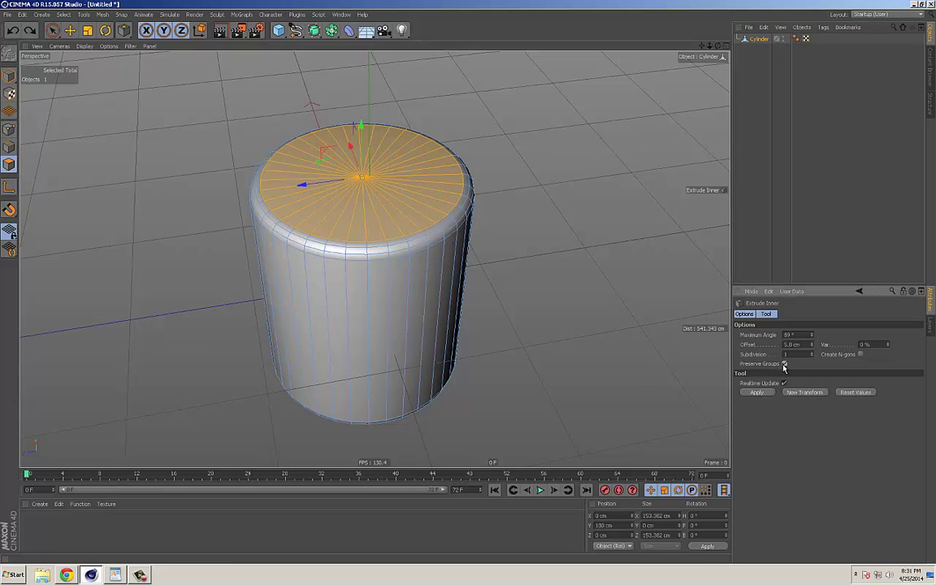
pyautogui.moveTo(567, 294); pyautogui.dragTo(0, 364)
# Extrude the inset cap polygons down into the cylinder with an offset of -177.3 cm to hollow it out.
pyautogui.scroll(-2, 529, 289)
pyautogui.press('d')
pyautogui.keyDown('alt'); pyautogui.moveTo(430, 311); pyautogui.dragTo(329, 359); pyautogui.keyUp('alt')
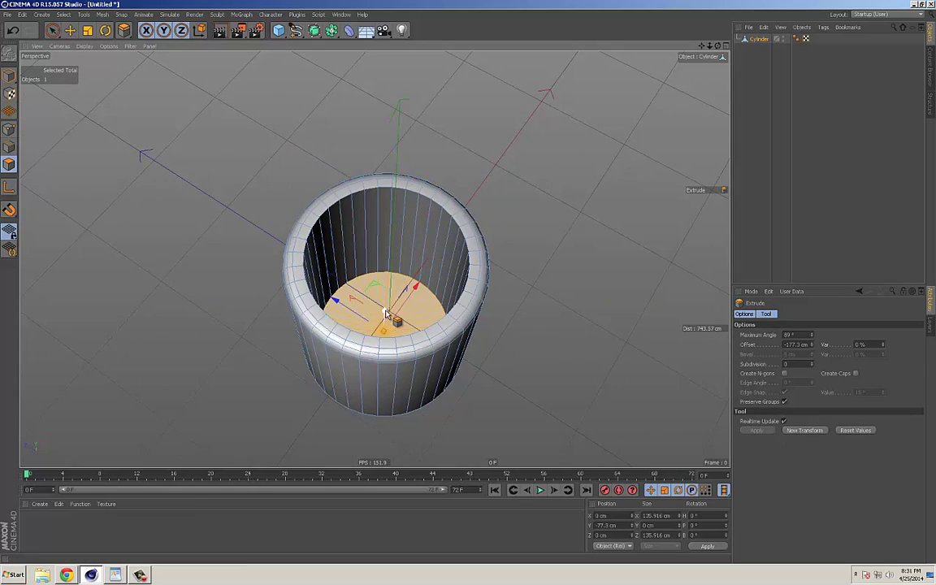
pyautogui.keyDown('alt'); pyautogui.moveTo(526, 351); pyautogui.dragTo(451, 303); pyautogui.keyUp('alt')
# In edge mode, select the inner rim edge at the top of the cup with Loop Selection.
pyautogui.scroll(5, 451, 303)
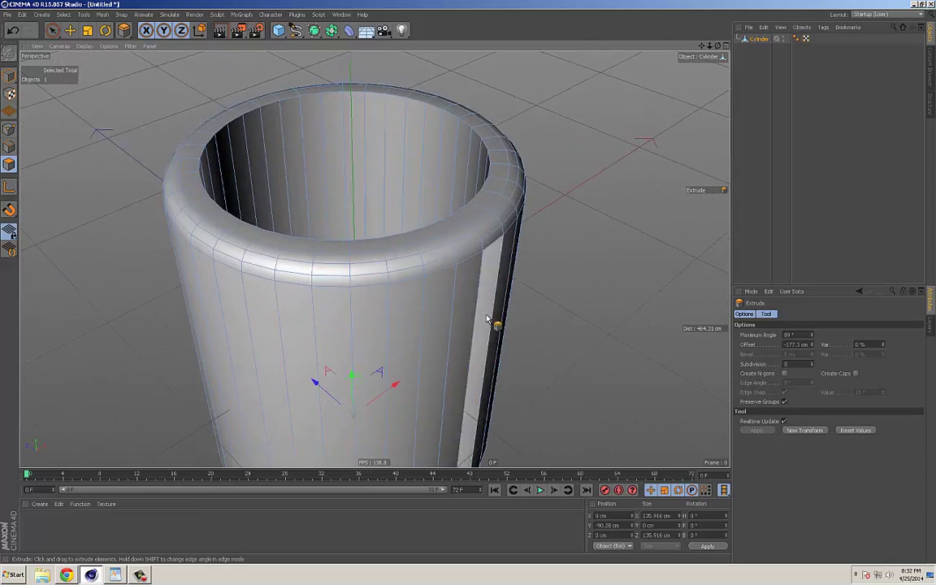
pyautogui.click(9, 146)
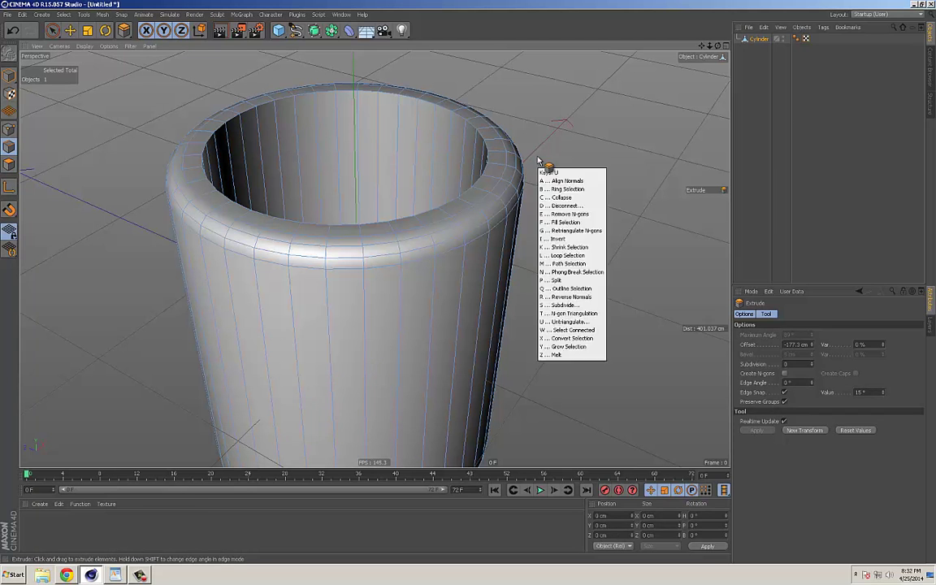
pyautogui.press('u')
pyautogui.press('l')
pyautogui.click(486, 143)
pyautogui.keyDown('alt'); pyautogui.moveTo(485, 143); pyautogui.dragTo(582, 172); pyautogui.keyUp('alt')
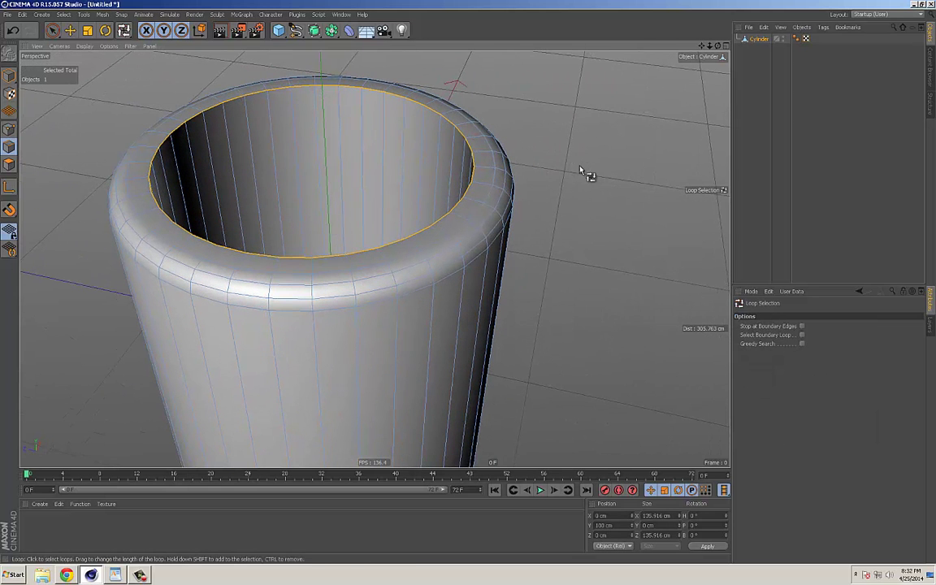
# Bevel the selected inner rim edge loop and render the view.
pyautogui.rightClick(582, 172)
pyautogui.click(605, 375)
pyautogui.moveTo(568, 272); pyautogui.dragTo(568, 199)
pyautogui.click(220, 31)
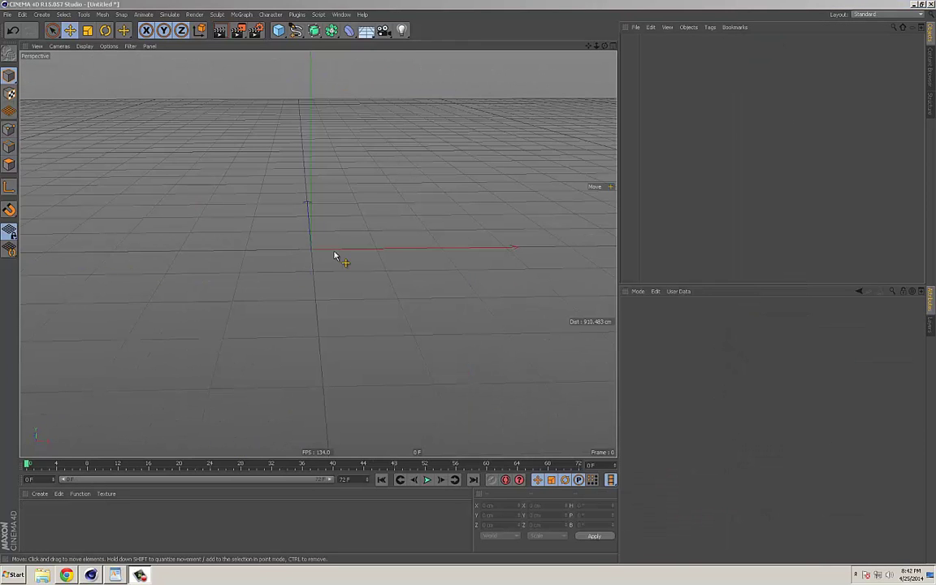
pyautogui.keyDown('alt'); pyautogui.moveTo(340, 256); pyautogui.dragTo(408, 246); pyautogui.keyUp('alt')
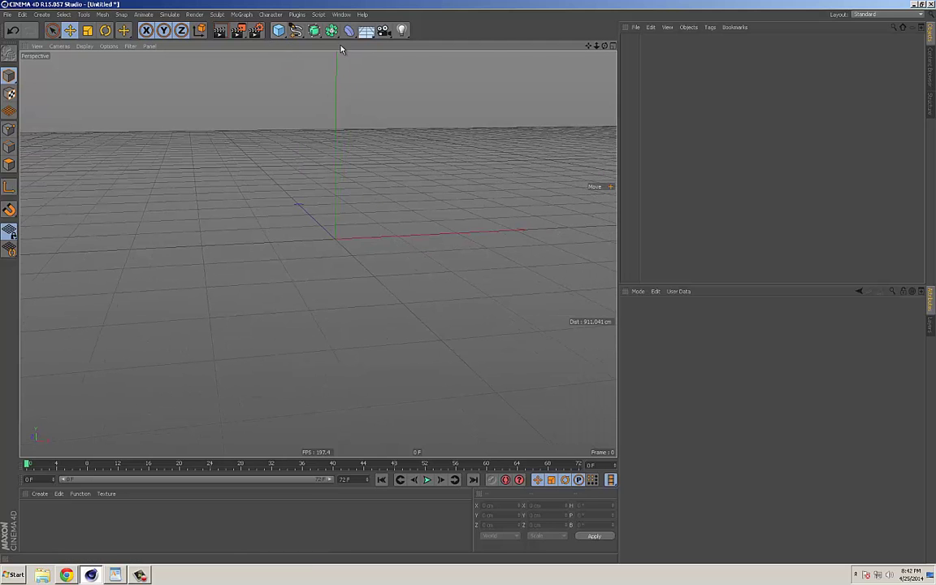
# Add a cube with 3 segments in X, Y and Z, and convert it to an editable polygon object.
pyautogui.click(278, 31)
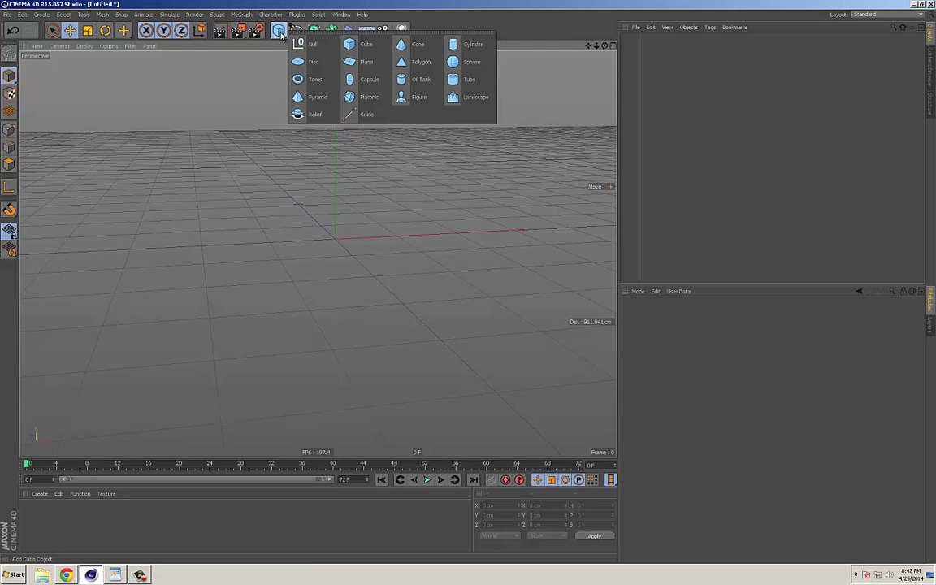
pyautogui.click(362, 44)
pyautogui.keyDown('alt'); pyautogui.moveTo(378, 150); pyautogui.dragTo(367, 179); pyautogui.keyUp('alt')
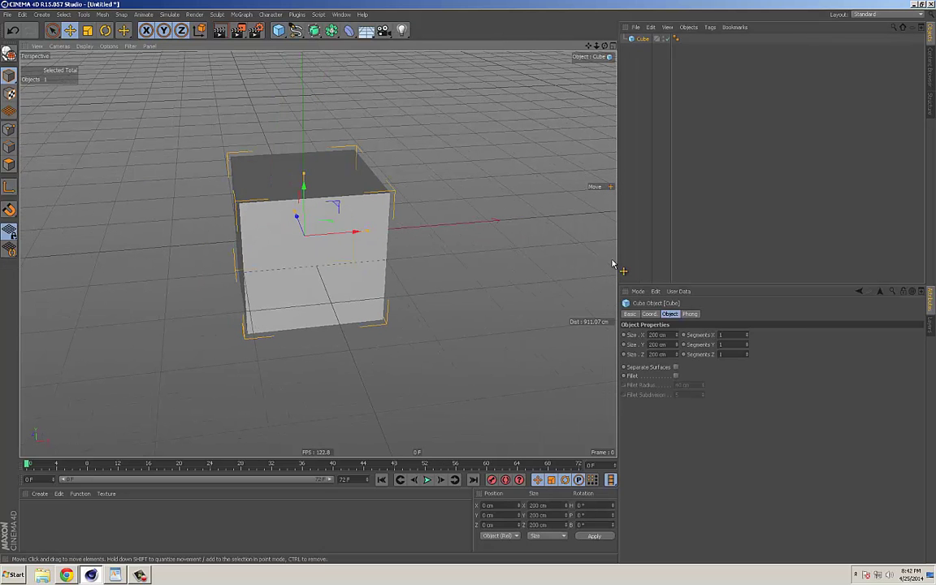
pyautogui.click(747, 332)
pyautogui.click(747, 332)
pyautogui.click(747, 343)
pyautogui.click(748, 343)
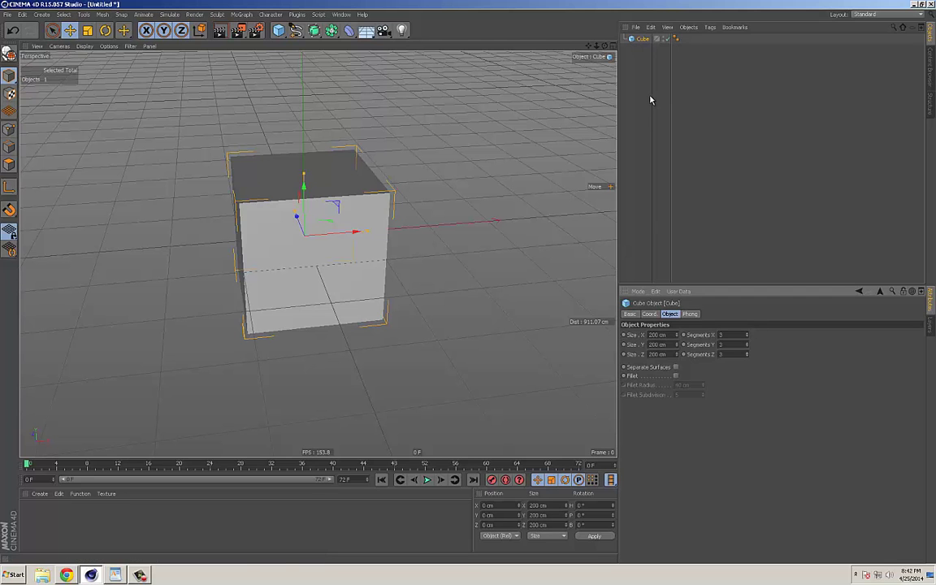
pyautogui.press('c')
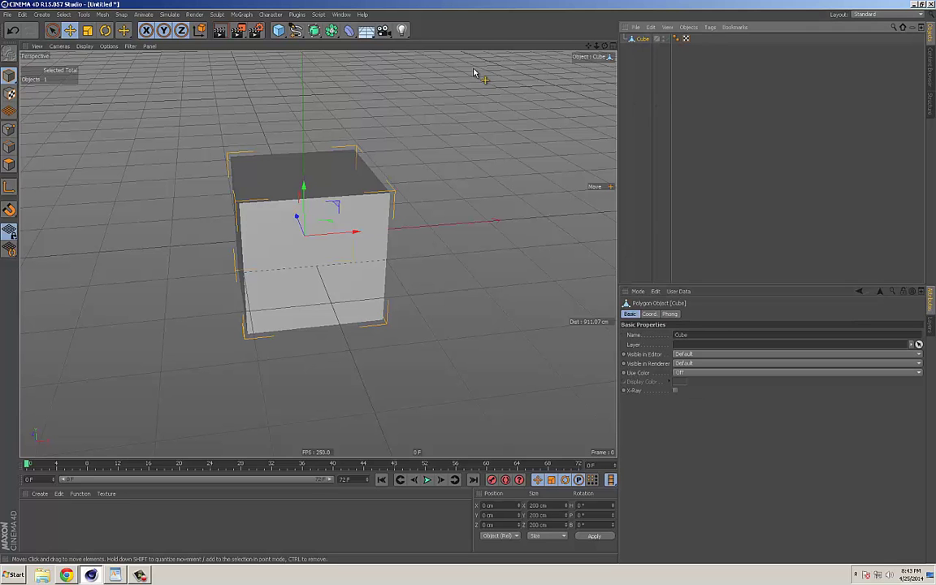
# Add a Subdivision Surface generator and make the Cube its child to smooth the mesh.
pyautogui.click(296, 32)
pyautogui.click(315, 33)
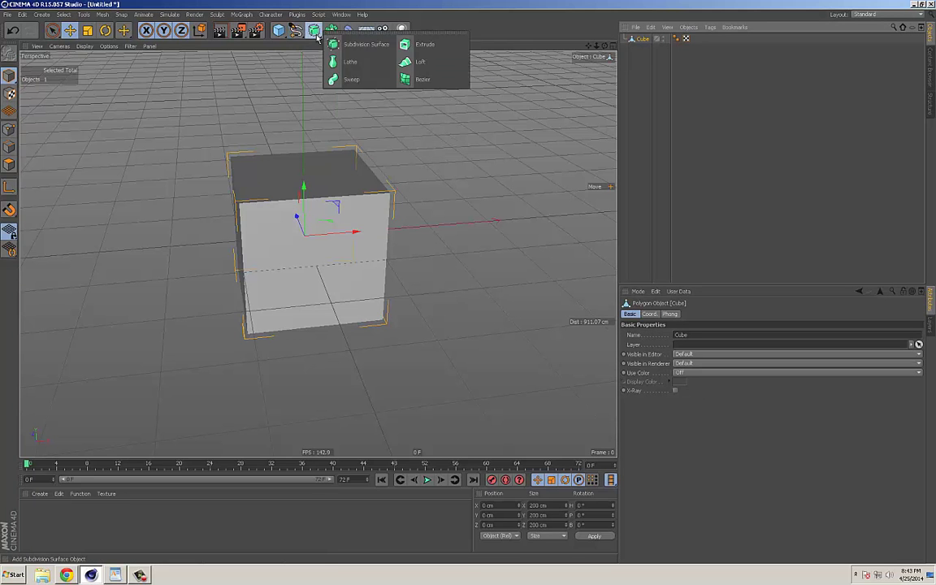
pyautogui.click(357, 44)
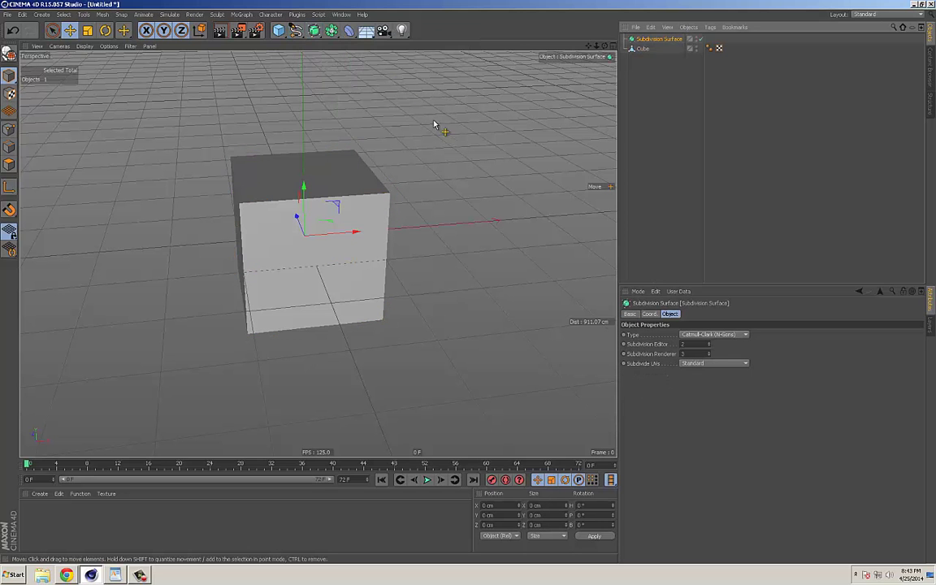
pyautogui.moveTo(398, 131)
pyautogui.keyDown('alt'); pyautogui.mouseDown()
pyautogui.moveTo(459, 131)
pyautogui.moveTo(461, 139)
pyautogui.moveTo(409, 141)
pyautogui.mouseUp(); pyautogui.keyUp('alt')
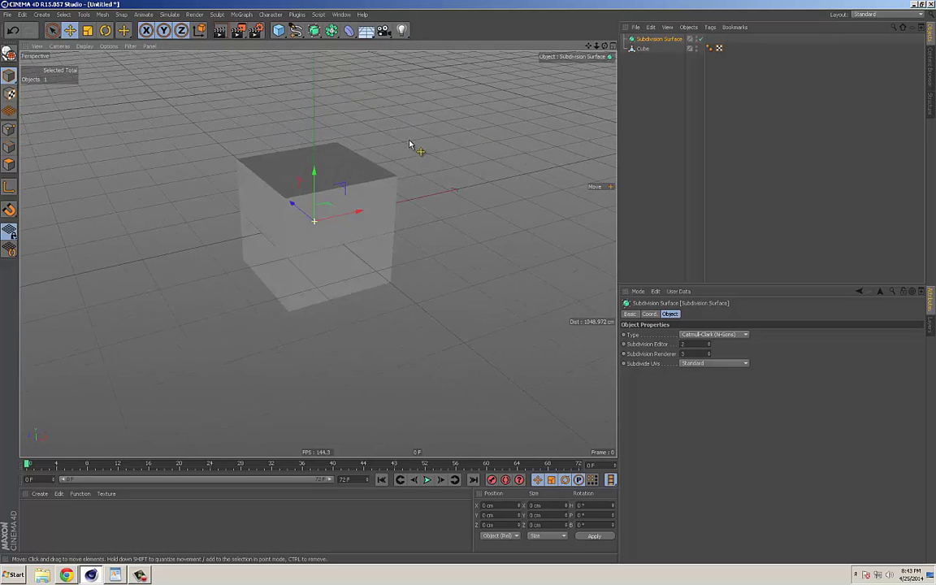
pyautogui.keyDown('alt'); pyautogui.moveTo(408, 142); pyautogui.dragTo(450, 143, button='middle'); pyautogui.keyUp('alt')
pyautogui.keyDown('alt'); pyautogui.moveTo(450, 146); pyautogui.dragTo(436, 142); pyautogui.keyUp('alt')
pyautogui.keyDown('alt'); pyautogui.moveTo(436, 141); pyautogui.dragTo(387, 138, button='middle'); pyautogui.keyUp('alt')
pyautogui.keyDown('alt'); pyautogui.moveTo(387, 138); pyautogui.dragTo(458, 139, button='right'); pyautogui.keyUp('alt')
pyautogui.keyDown('alt'); pyautogui.moveTo(457, 138); pyautogui.dragTo(472, 111); pyautogui.keyUp('alt')
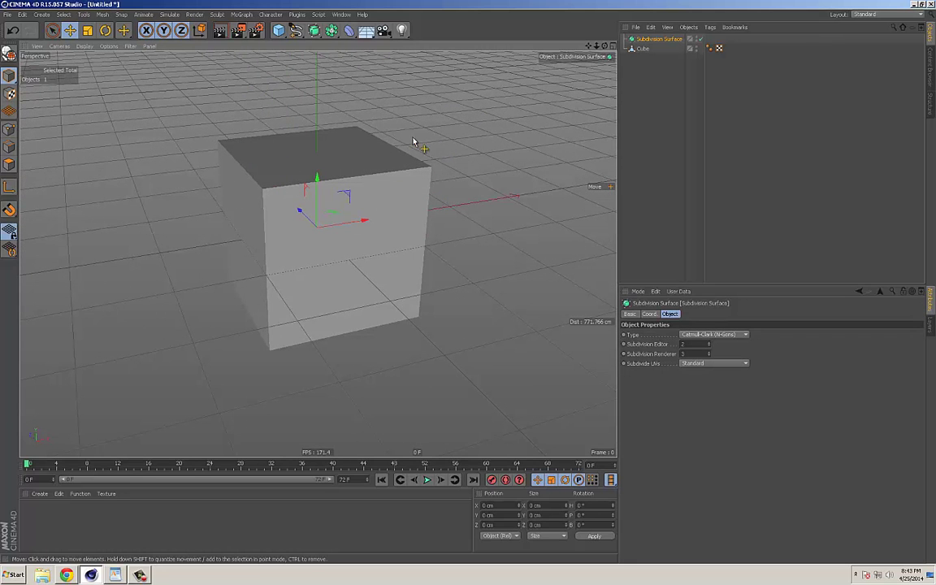
pyautogui.keyDown('alt'); pyautogui.moveTo(484, 168); pyautogui.dragTo(597, 67); pyautogui.keyUp('alt')
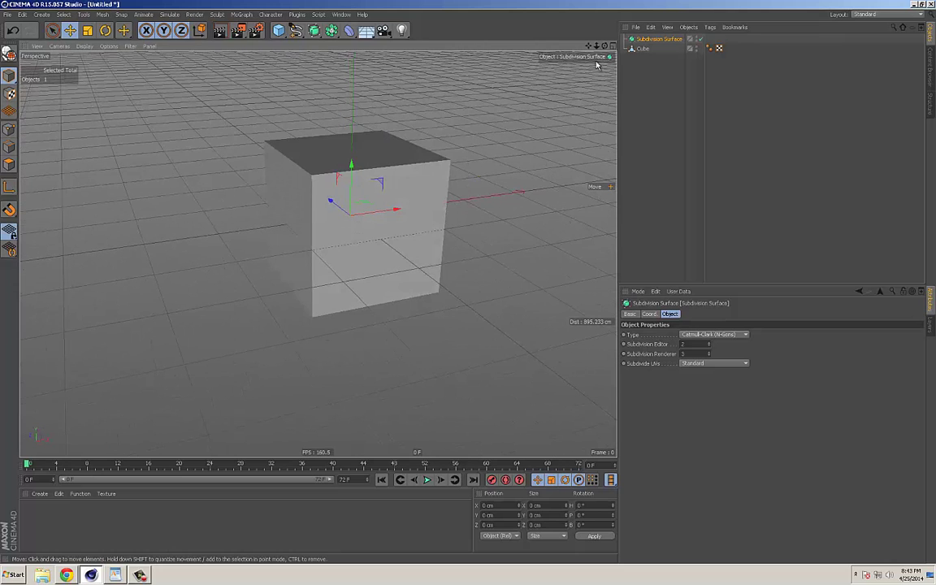
pyautogui.moveTo(647, 42); pyautogui.dragTo(647, 40)
pyautogui.click(653, 39)
# Examine the smoothed cube and its bounding cage from several angles.
pyautogui.keyDown('alt'); pyautogui.moveTo(361, 214); pyautogui.dragTo(385, 228); pyautogui.keyUp('alt')
pyautogui.keyDown('alt'); pyautogui.moveTo(305, 224); pyautogui.dragTo(372, 222, button='right'); pyautogui.keyUp('alt')
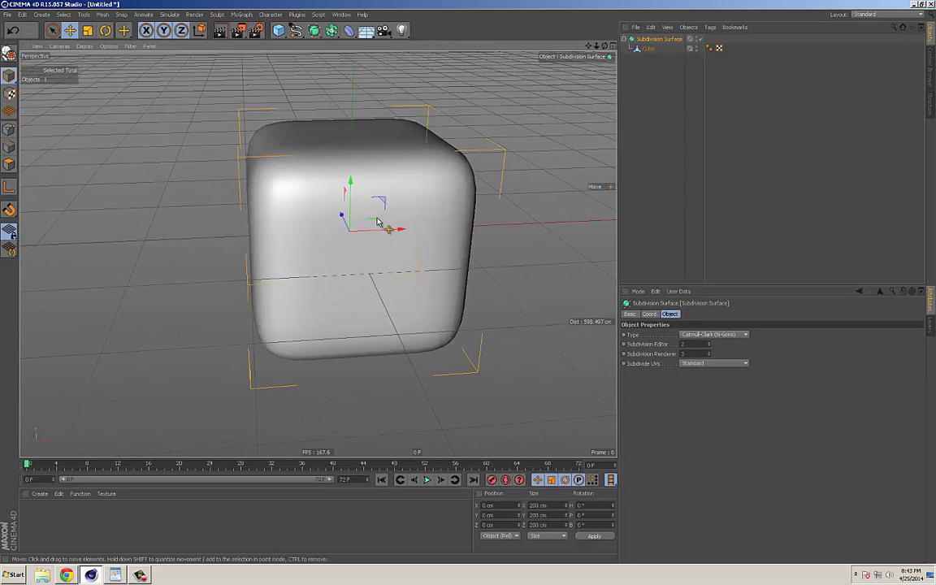
pyautogui.keyDown('alt'); pyautogui.moveTo(372, 221); pyautogui.dragTo(397, 223); pyautogui.keyUp('alt')
pyautogui.keyDown('alt'); pyautogui.moveTo(397, 224); pyautogui.dragTo(366, 219, button='middle'); pyautogui.keyUp('alt')
pyautogui.keyDown('alt'); pyautogui.moveTo(365, 220); pyautogui.dragTo(344, 216, button='right'); pyautogui.keyUp('alt')
pyautogui.keyDown('alt'); pyautogui.moveTo(344, 216); pyautogui.dragTo(380, 202); pyautogui.keyUp('alt')
pyautogui.keyDown('alt'); pyautogui.moveTo(450, 172); pyautogui.dragTo(562, 93); pyautogui.keyUp('alt')
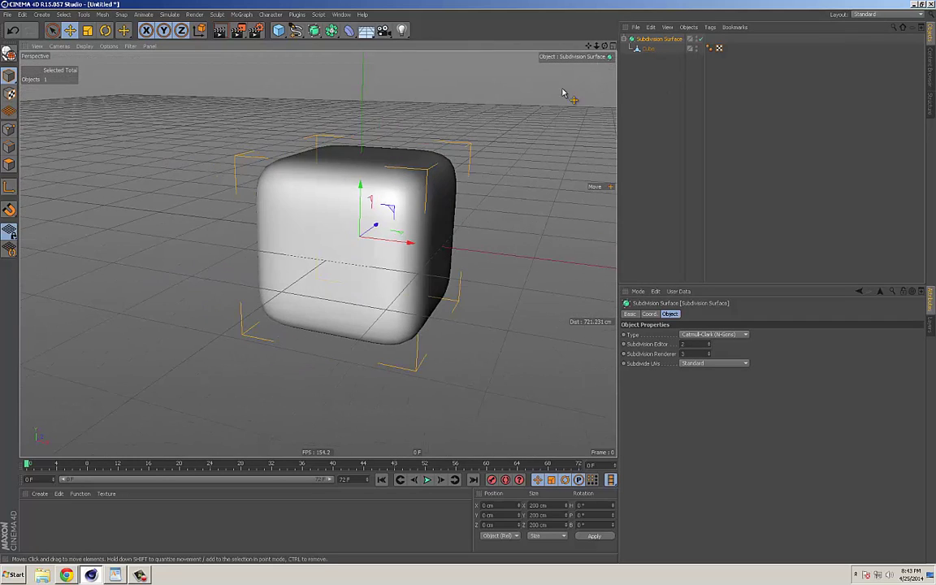
# In polygon mode, move the centre polygons of the cube's side faces outward to stretch the smoothed form.
pyautogui.click(646, 49)
pyautogui.keyDown('alt'); pyautogui.moveTo(381, 190); pyautogui.dragTo(358, 198); pyautogui.keyUp('alt')
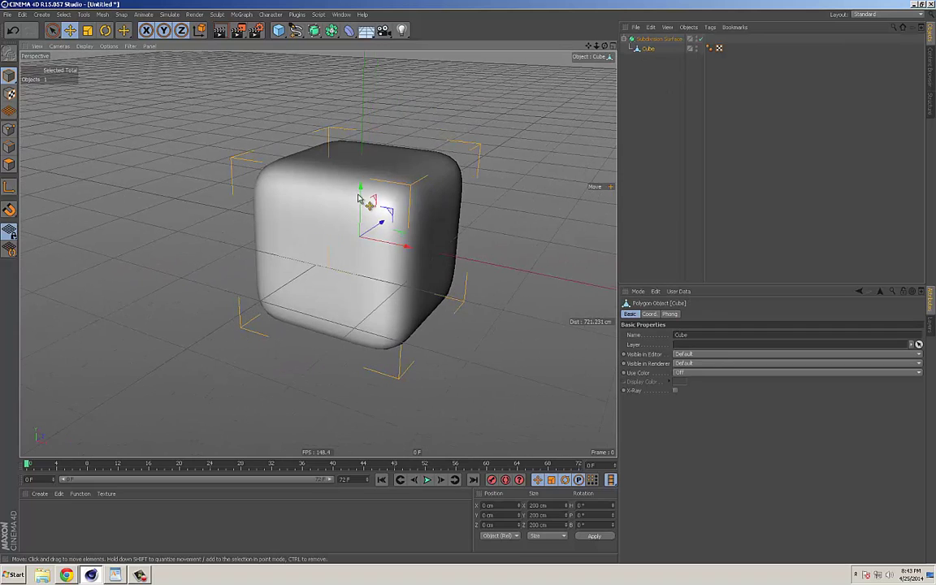
pyautogui.click(9, 163)
pyautogui.keyDown('alt'); pyautogui.moveTo(265, 213); pyautogui.dragTo(178, 195); pyautogui.keyUp('alt')
pyautogui.click(325, 233)
pyautogui.keyDown('alt'); pyautogui.moveTo(325, 233); pyautogui.dragTo(280, 256); pyautogui.keyUp('alt')
pyautogui.click(224, 225)
pyautogui.moveTo(223, 226); pyautogui.dragTo(507, 225)
pyautogui.click(373, 234)
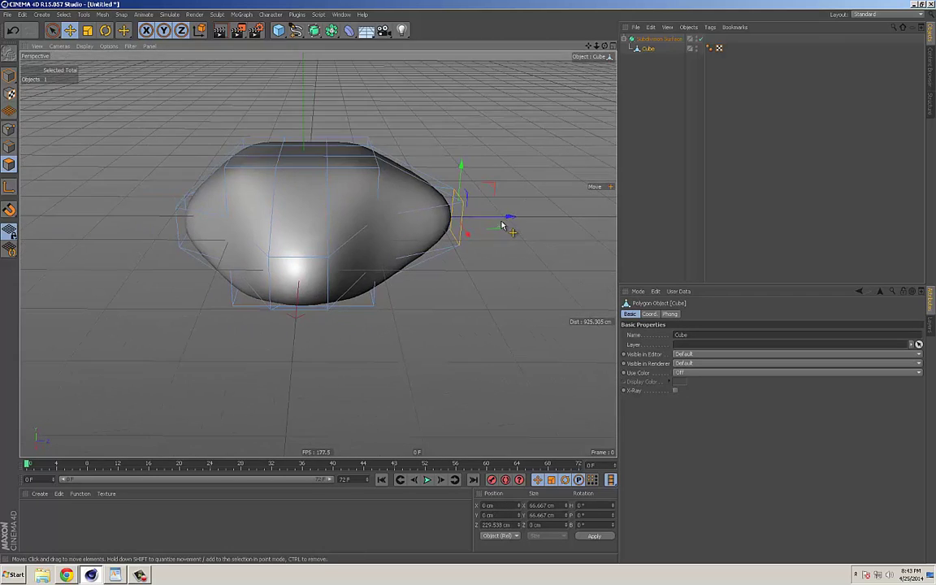
# Set the Subdivision Surface's Subdivision Editor level to 3 and check the smoothed result.
pyautogui.click(662, 41)
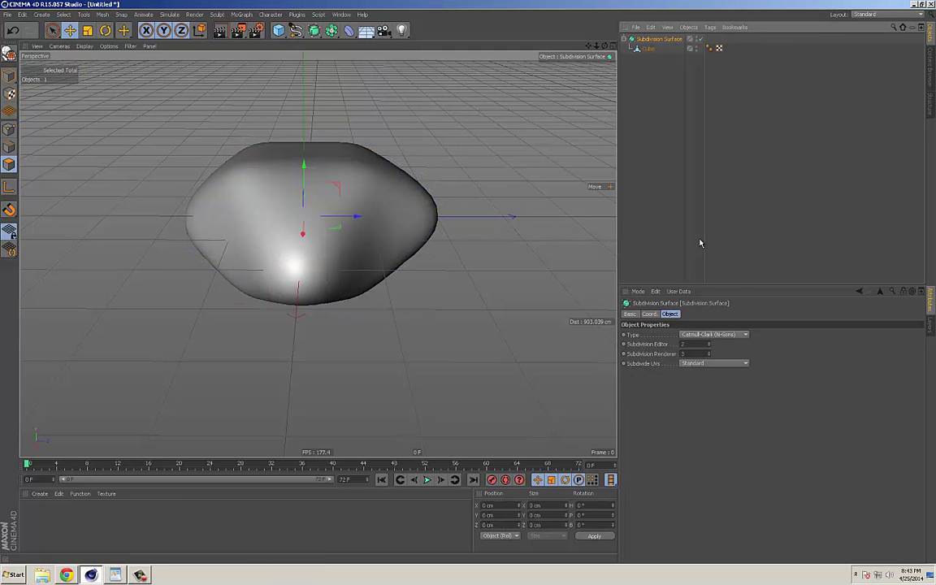
pyautogui.click(708, 343)
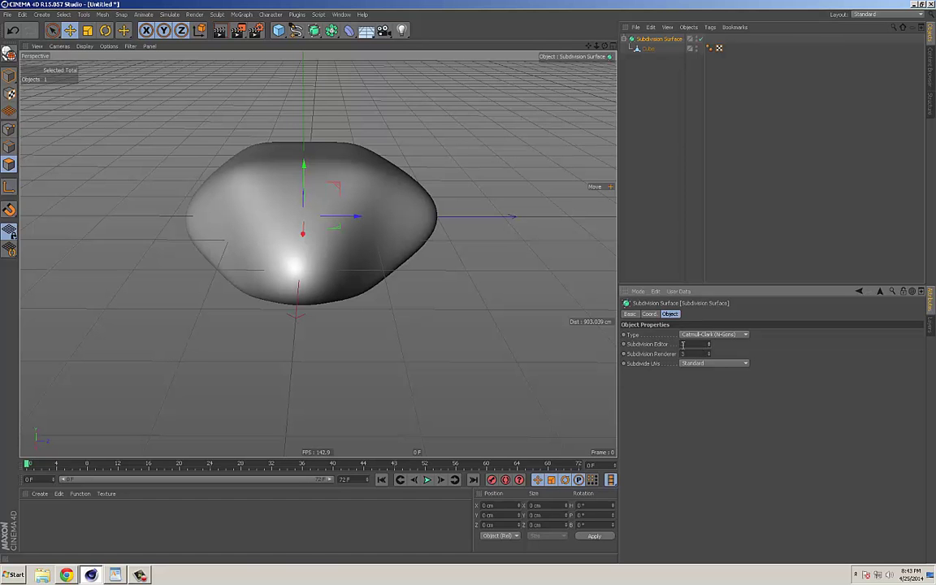
pyautogui.keyDown('alt'); pyautogui.moveTo(422, 267); pyautogui.dragTo(480, 296); pyautogui.keyUp('alt')
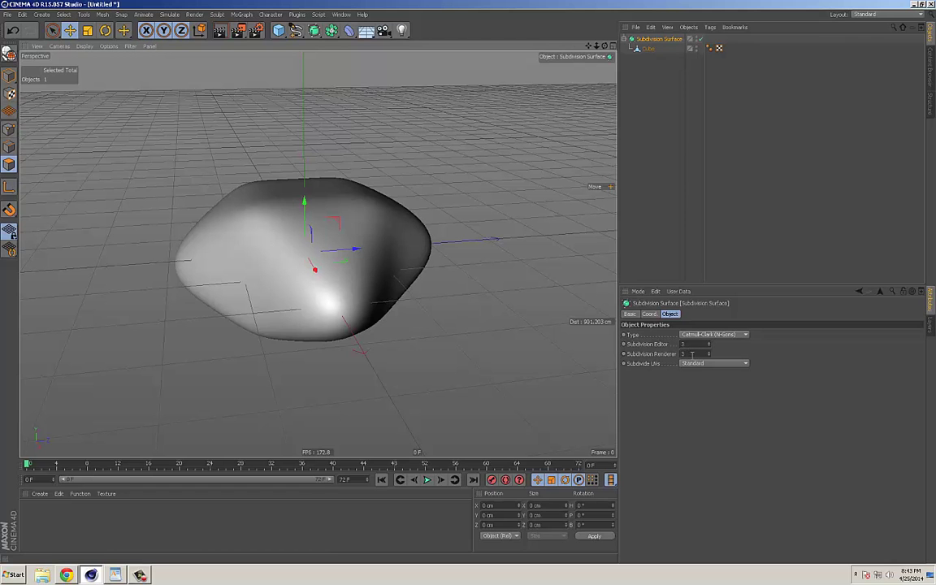
pyautogui.keyDown('alt'); pyautogui.moveTo(381, 261); pyautogui.dragTo(439, 286); pyautogui.keyUp('alt')
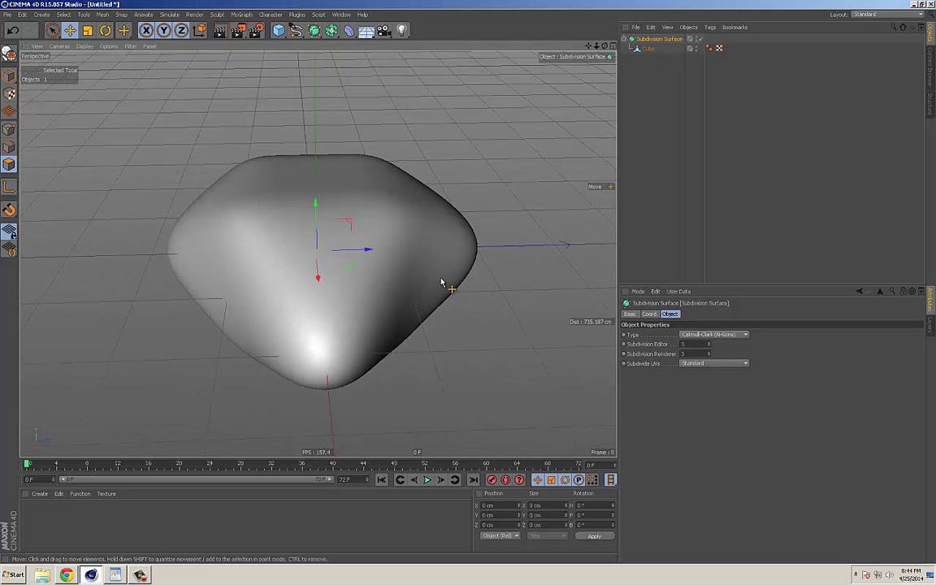
# Select the Cube's top centre polygon and extrude it upward by about 109.1 cm to form a spike.
pyautogui.click(648, 48)
pyautogui.click(338, 178)
pyautogui.keyDown('alt'); pyautogui.moveTo(388, 197); pyautogui.dragTo(391, 224, button='middle'); pyautogui.keyUp('alt')
pyautogui.keyDown('alt'); pyautogui.moveTo(390, 224); pyautogui.dragTo(885, 187); pyautogui.keyUp('alt')
pyautogui.press('d')
pyautogui.keyDown('alt'); pyautogui.moveTo(435, 183); pyautogui.dragTo(438, 176); pyautogui.keyUp('alt')
pyautogui.keyDown('alt'); pyautogui.moveTo(441, 155); pyautogui.dragTo(441, 188, button='middle'); pyautogui.keyUp('alt')
pyautogui.keyDown('alt'); pyautogui.moveTo(442, 223); pyautogui.dragTo(464, 191); pyautogui.keyUp('alt')
pyautogui.keyDown('alt'); pyautogui.moveTo(347, 203); pyautogui.dragTo(401, 205, button='right'); pyautogui.keyUp('alt')
pyautogui.keyDown('alt'); pyautogui.moveTo(401, 209); pyautogui.dragTo(418, 194); pyautogui.keyUp('alt')
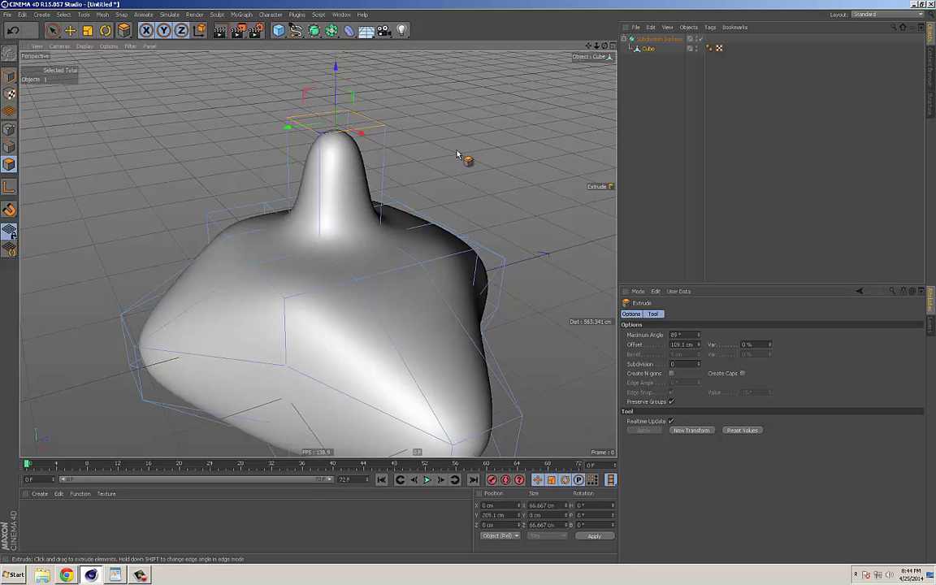
# Try insetting the spike's top polygon and extruding it again by about 40.1 cm, and undo the attempt.
pyautogui.moveTo(487, 157); pyautogui.dragTo(722, 158)
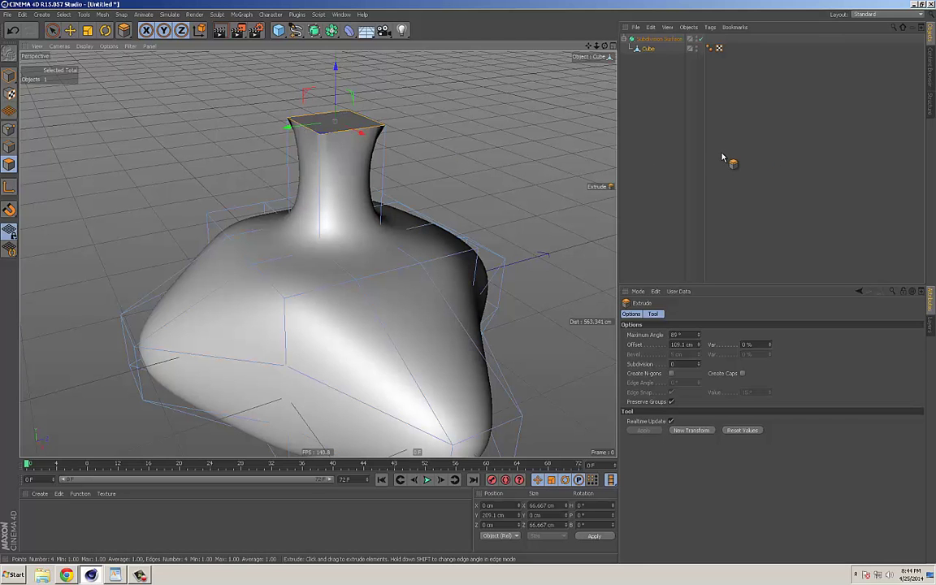
pyautogui.press('i')
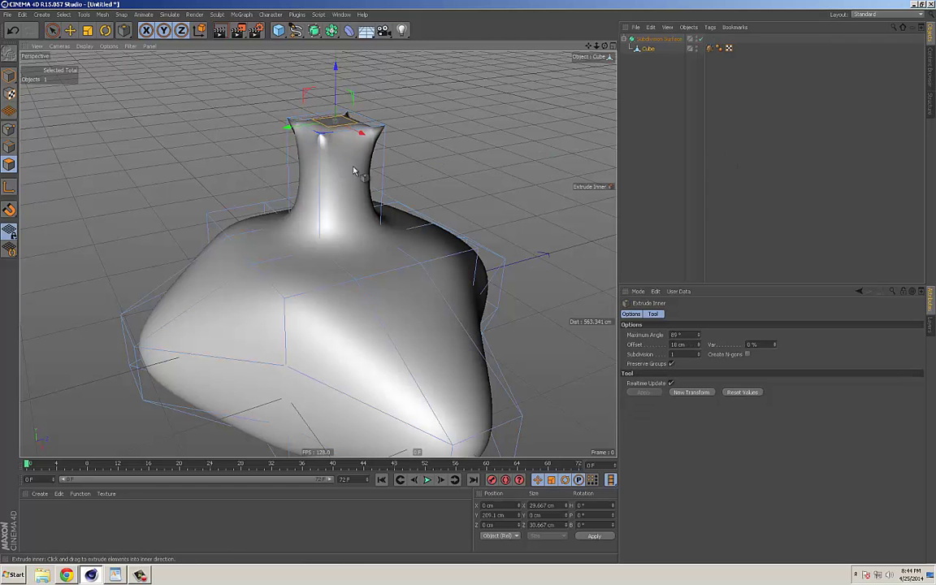
pyautogui.press('d')
pyautogui.moveTo(422, 175); pyautogui.dragTo(548, 175)
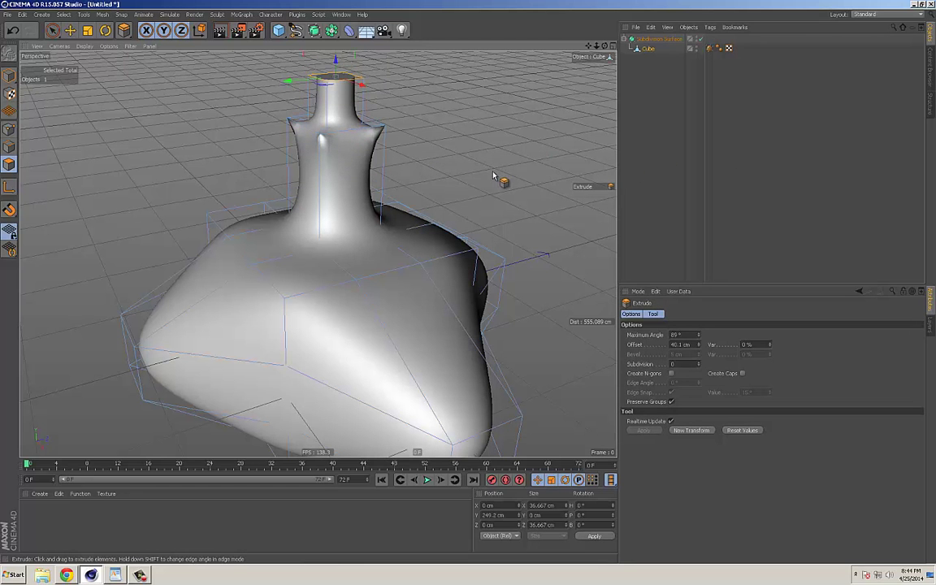
pyautogui.hotkey('ctrl', 'z')
pyautogui.hotkey('ctrl', 'z')
pyautogui.moveTo(476, 165); pyautogui.dragTo(183, 169)
# Return to model mode with the Move tool and examine the spiked form from several angles.
pyautogui.keyDown('alt'); pyautogui.moveTo(472, 230); pyautogui.dragTo(402, 193); pyautogui.keyUp('alt')
pyautogui.click(11, 76)
pyautogui.moveTo(435, 140)
pyautogui.keyDown('alt'); pyautogui.mouseDown()
pyautogui.moveTo(443, 121)
pyautogui.moveTo(431, 122)
pyautogui.mouseUp(); pyautogui.keyUp('alt')
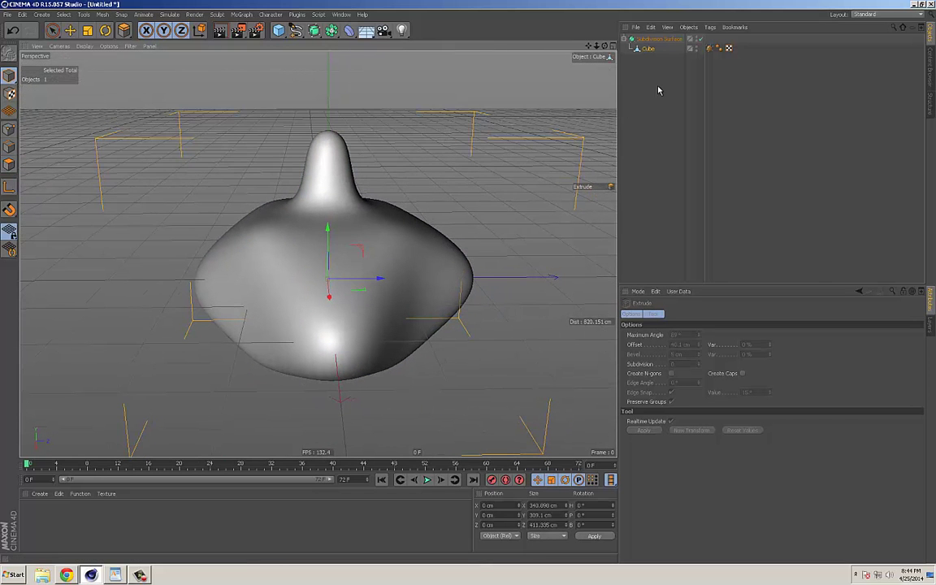
pyautogui.keyDown('alt'); pyautogui.moveTo(619, 91); pyautogui.dragTo(552, 88); pyautogui.keyUp('alt')
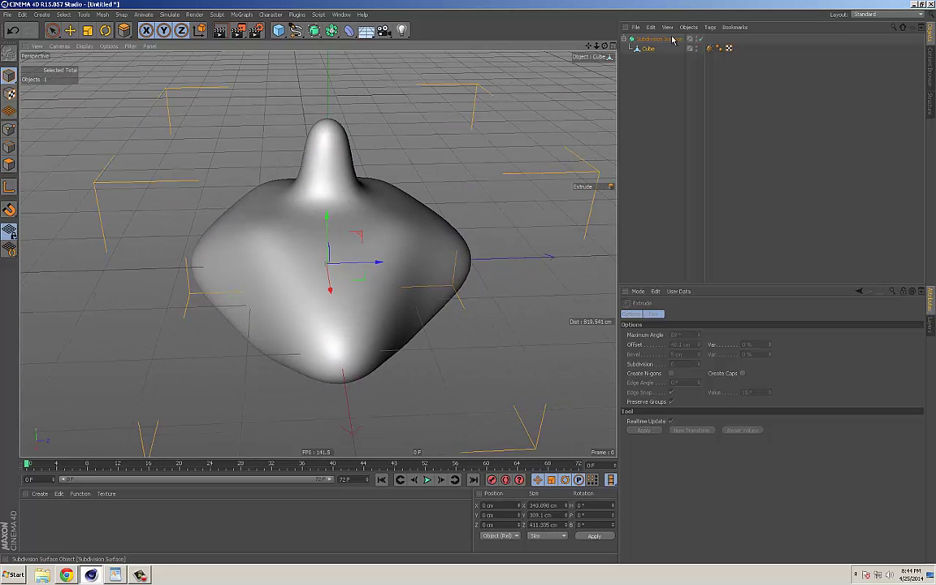
pyautogui.keyDown('alt'); pyautogui.moveTo(363, 160); pyautogui.dragTo(396, 154); pyautogui.keyUp('alt')
pyautogui.click(70, 30)
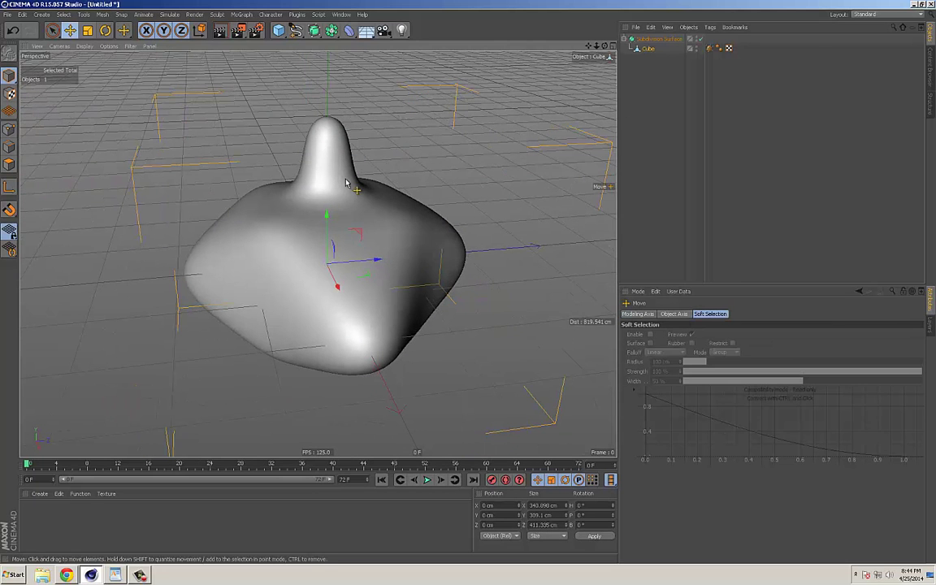
pyautogui.keyDown('alt'); pyautogui.moveTo(402, 191); pyautogui.dragTo(324, 197); pyautogui.keyUp('alt')
pyautogui.keyDown('alt'); pyautogui.moveTo(324, 197); pyautogui.dragTo(324, 177, button='middle'); pyautogui.keyUp('alt')
# In point mode, deform the Cube mesh freehand by pulling one side down and the opposite shoulder up, and return to model mode.
pyautogui.click(9, 130)
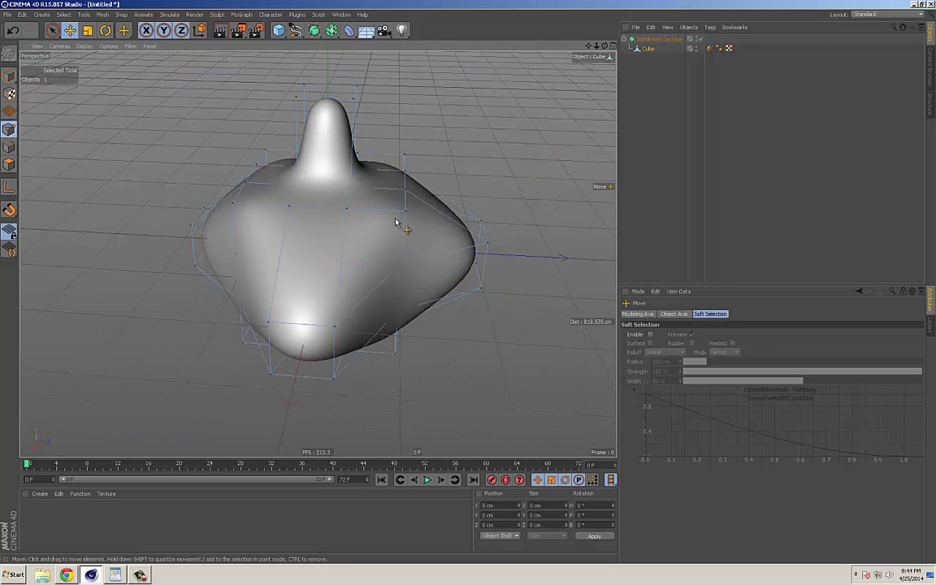
pyautogui.keyDown('alt'); pyautogui.moveTo(444, 233); pyautogui.dragTo(479, 230); pyautogui.keyUp('alt')
pyautogui.rightClick(505, 209)
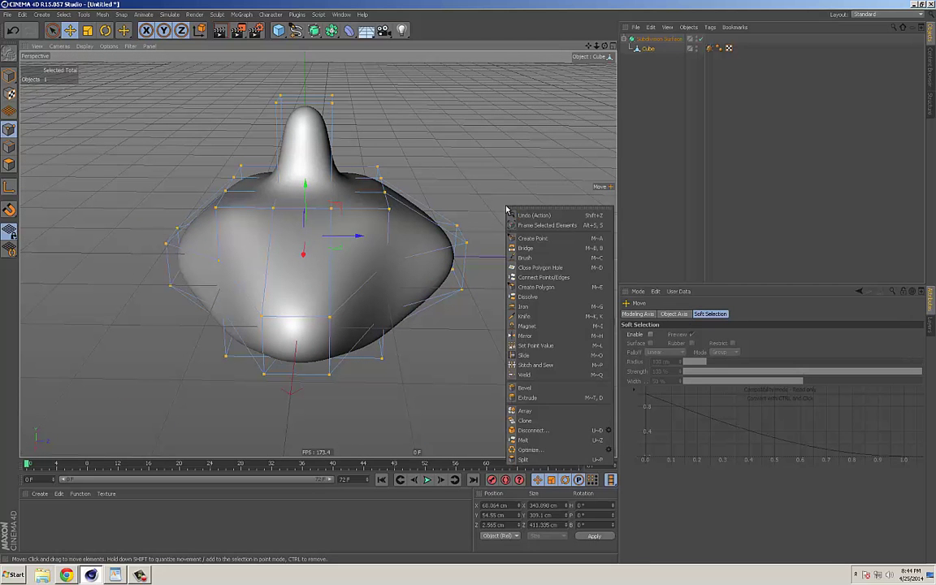
pyautogui.click(536, 235)
pyautogui.moveTo(445, 172)
pyautogui.mouseDown()
pyautogui.moveTo(490, 318)
pyautogui.moveTo(479, 359)
pyautogui.mouseUp()
pyautogui.moveTo(260, 195)
pyautogui.mouseDown()
pyautogui.moveTo(223, 132)
pyautogui.moveTo(314, 136)
pyautogui.moveTo(333, 100)
pyautogui.moveTo(368, 139)
pyautogui.moveTo(346, 172)
pyautogui.moveTo(372, 186)
pyautogui.moveTo(280, 167)
pyautogui.mouseUp()
pyautogui.click(71, 31)
pyautogui.click(9, 75)
pyautogui.scroll(-2, 334, 179)
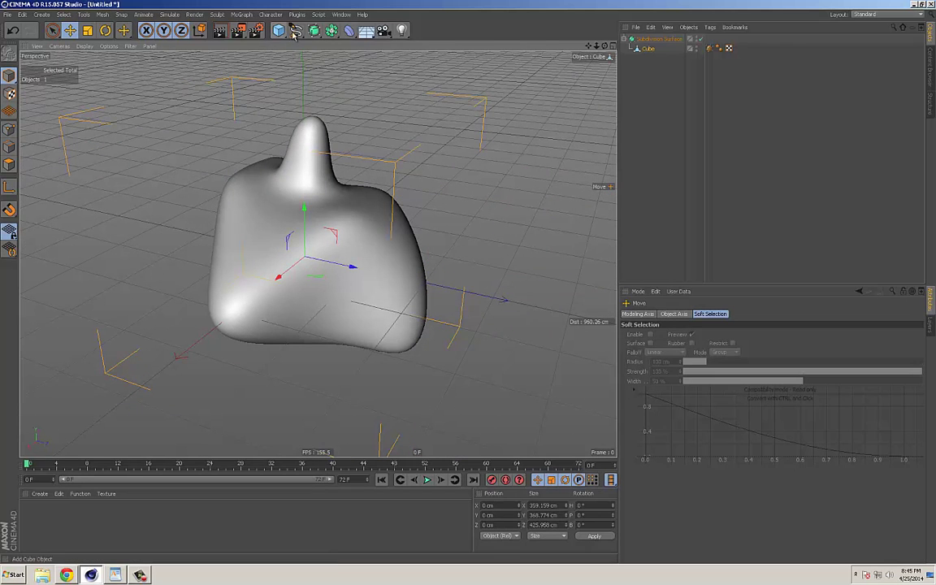
pyautogui.click(297, 31)
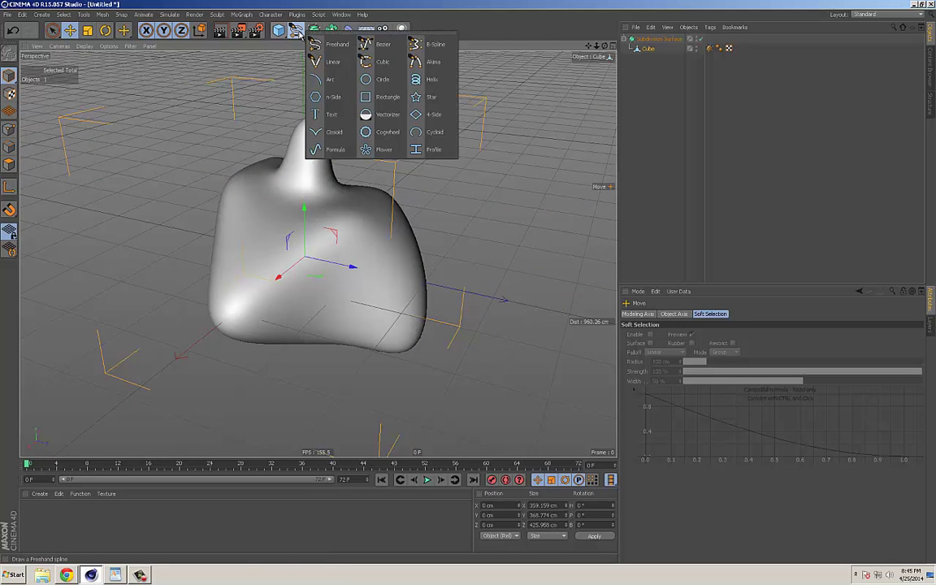
pyautogui.click(227, 99)
pyautogui.keyDown('alt'); pyautogui.moveTo(249, 121); pyautogui.dragTo(316, 123); pyautogui.keyUp('alt')
pyautogui.moveTo(316, 123)
pyautogui.keyDown('alt'); pyautogui.mouseDown(button='middle')
pyautogui.moveTo(345, 134)
pyautogui.moveTo(315, 128)
pyautogui.mouseUp(button='middle'); pyautogui.keyUp('alt')
pyautogui.scroll(-2, 340, 137)
pyautogui.keyDown('alt'); pyautogui.moveTo(341, 138); pyautogui.dragTo(333, 127); pyautogui.keyUp('alt')
pyautogui.keyDown('alt'); pyautogui.moveTo(354, 147); pyautogui.dragTo(343, 165, button='middle'); pyautogui.keyUp('alt')
pyautogui.moveTo(330, 142)
pyautogui.keyDown('alt'); pyautogui.mouseDown()
pyautogui.moveTo(333, 171)
pyautogui.moveTo(347, 142)
pyautogui.mouseUp(); pyautogui.keyUp('alt')
# Add a Circle spline and move it beside the smoothed form to about X -220 cm, Z 57 cm.
pyautogui.click(294, 32)
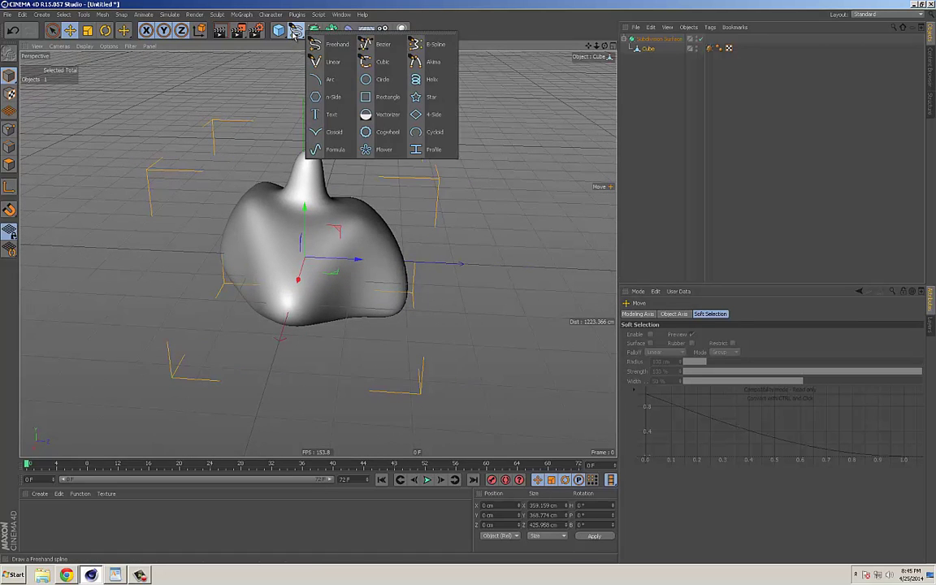
pyautogui.click(374, 84)
pyautogui.keyDown('alt'); pyautogui.moveTo(413, 213); pyautogui.dragTo(378, 221); pyautogui.keyUp('alt')
pyautogui.moveTo(361, 272); pyautogui.dragTo(455, 267)
pyautogui.keyDown('alt'); pyautogui.moveTo(454, 267); pyautogui.dragTo(467, 283); pyautogui.keyUp('alt')
pyautogui.moveTo(528, 285); pyautogui.dragTo(416, 240)
# Add a Sweep generator and a Rectangle spline, and nest the Rectangle above the Circle inside the Sweep.
pyautogui.click(295, 32)
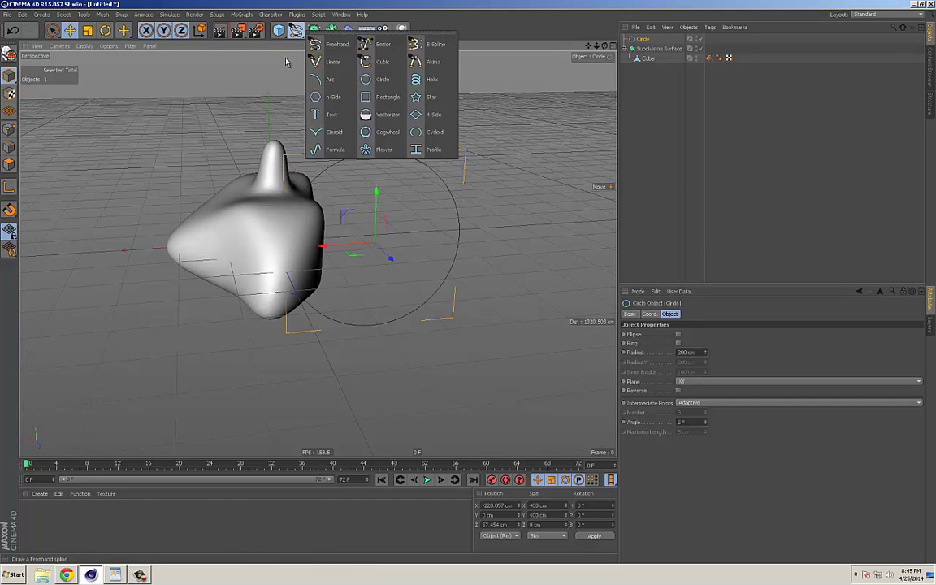
pyautogui.click(314, 30)
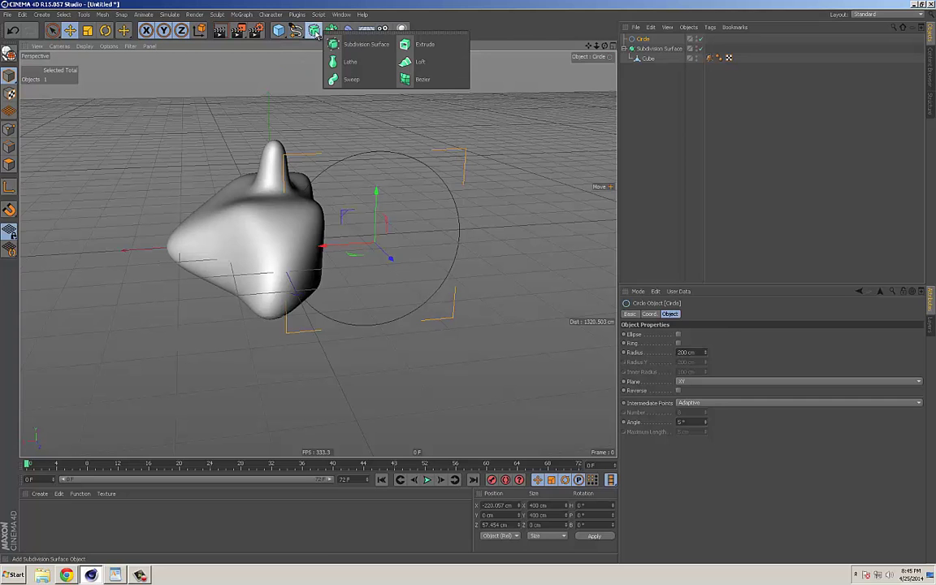
pyautogui.click(355, 79)
pyautogui.click(296, 34)
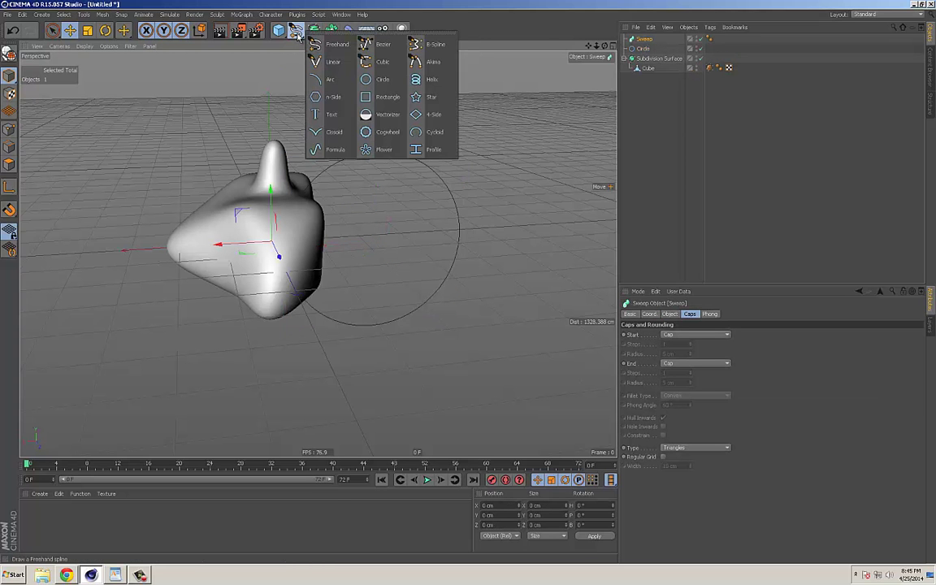
pyautogui.click(382, 97)
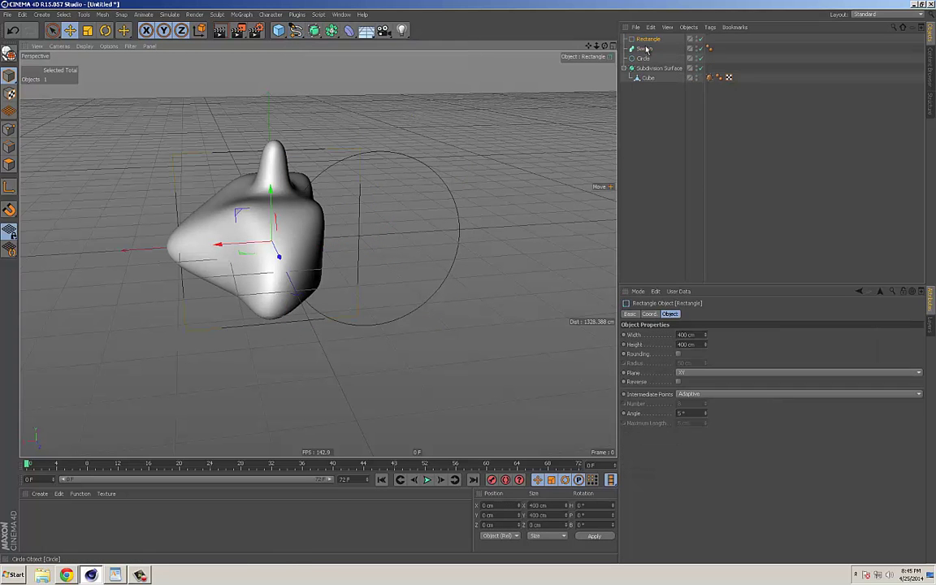
pyautogui.moveTo(642, 59); pyautogui.dragTo(647, 52)
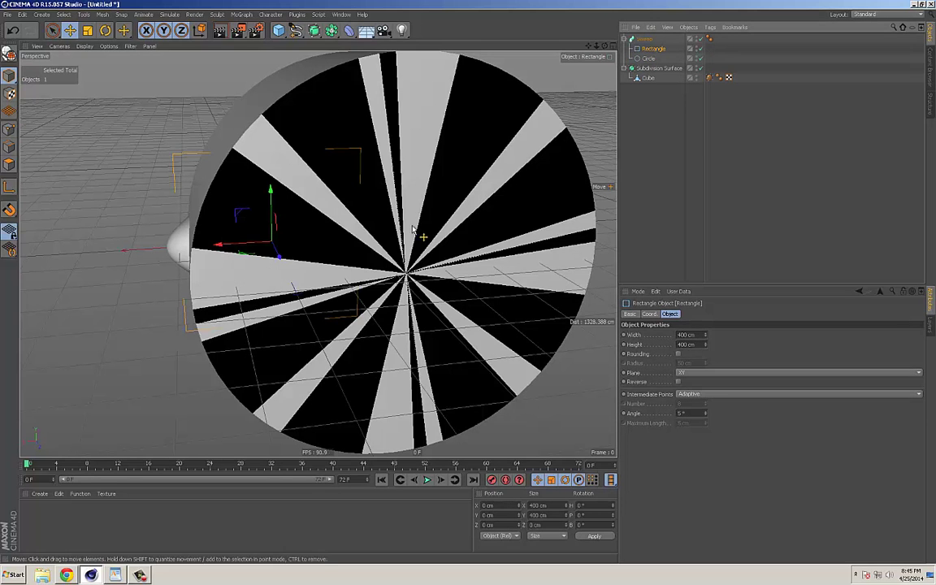
# Scale the Rectangle profile down to about 54.1 cm square so the Sweep forms a ring, and return to the Move tool.
pyautogui.press('t')
pyautogui.moveTo(420, 221); pyautogui.dragTo(195, 266)
pyautogui.moveTo(508, 247); pyautogui.dragTo(406, 230)
pyautogui.press('e')
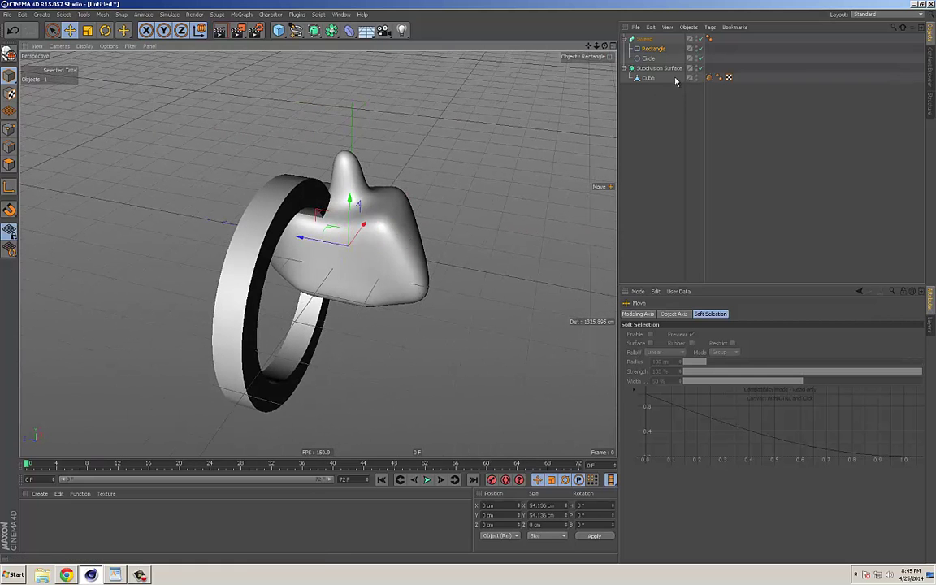
# Select the Sweep and examine the ring and the smoothed form from several angles.
pyautogui.click(645, 39)
pyautogui.moveTo(324, 244); pyautogui.dragTo(413, 224)
pyautogui.keyDown('alt'); pyautogui.moveTo(413, 223); pyautogui.dragTo(354, 224, button='right'); pyautogui.keyUp('alt')
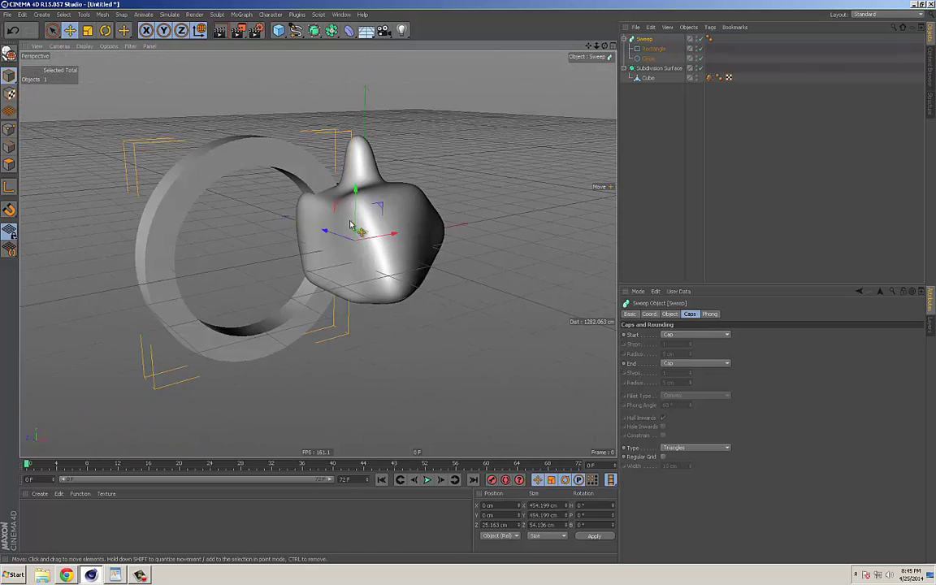
pyautogui.keyDown('alt'); pyautogui.moveTo(353, 224); pyautogui.dragTo(388, 222); pyautogui.keyUp('alt')
pyautogui.keyDown('alt'); pyautogui.moveTo(388, 221); pyautogui.dragTo(379, 242, button='right'); pyautogui.keyUp('alt')
pyautogui.keyDown('alt'); pyautogui.moveTo(379, 242); pyautogui.dragTo(352, 168); pyautogui.keyUp('alt')
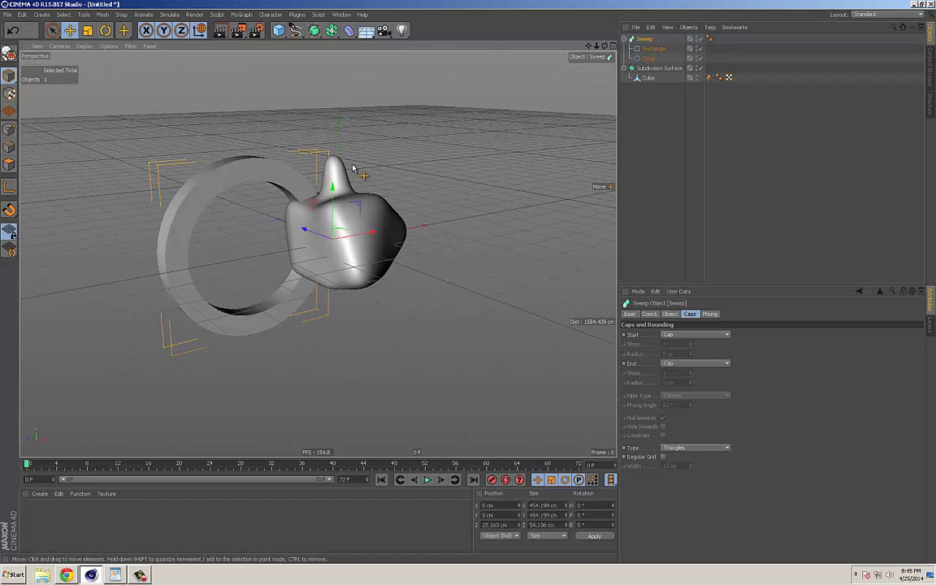
pyautogui.click(278, 31)
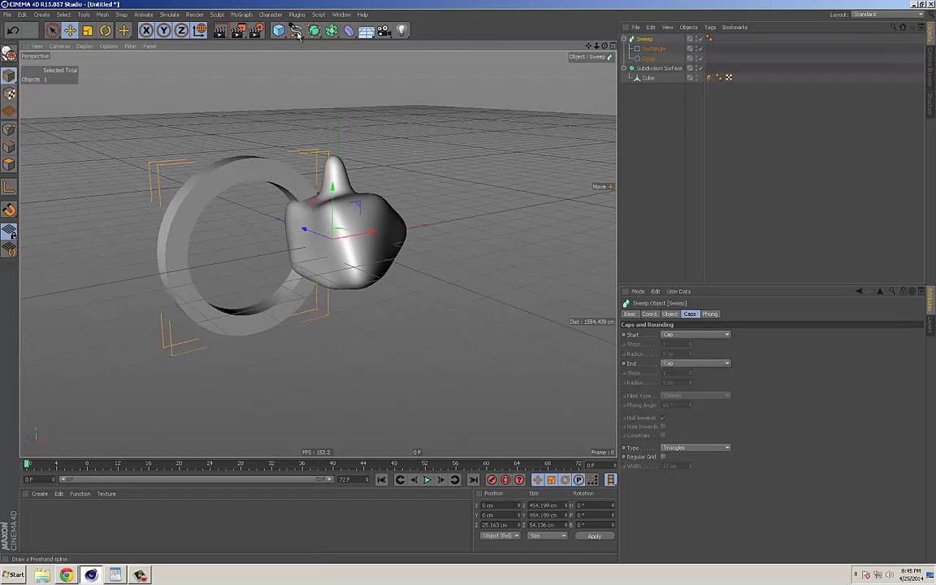
pyautogui.keyDown('alt'); pyautogui.moveTo(357, 141); pyautogui.dragTo(375, 159, button='middle'); pyautogui.keyUp('alt')
pyautogui.keyDown('alt'); pyautogui.moveTo(337, 151); pyautogui.dragTo(354, 140); pyautogui.keyUp('alt')
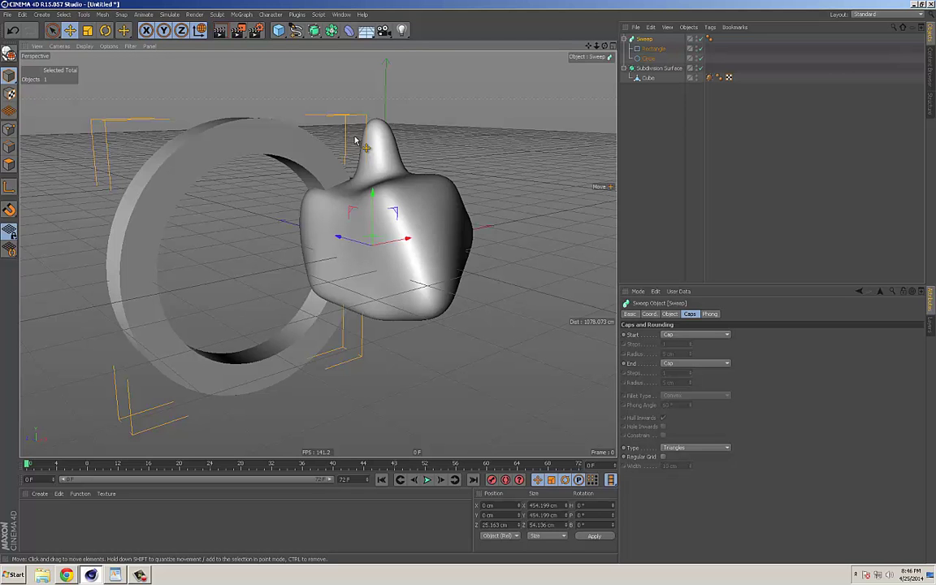
pyautogui.keyDown('alt'); pyautogui.moveTo(415, 165); pyautogui.dragTo(365, 187); pyautogui.keyUp('alt')
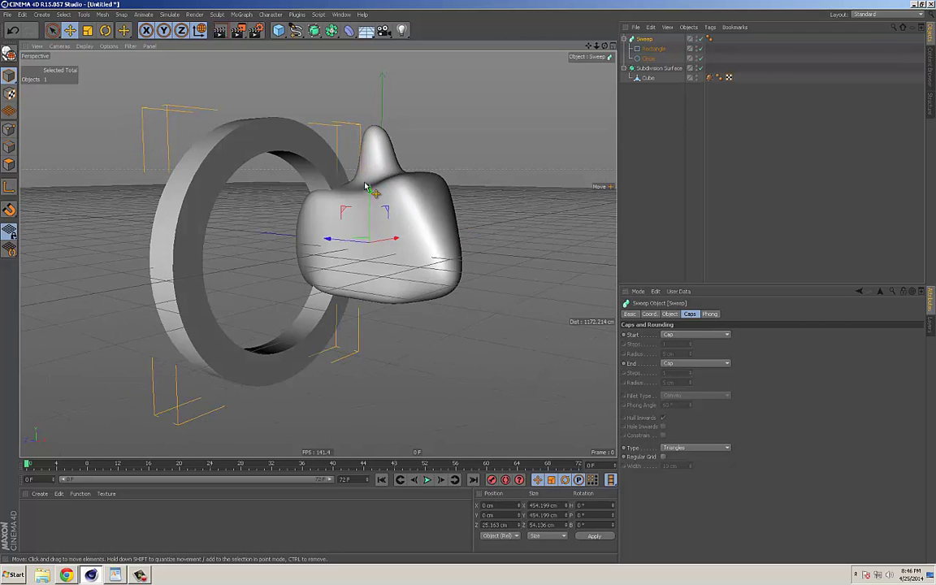
pyautogui.scroll(-2, 365, 187)
pyautogui.keyDown('alt'); pyautogui.moveTo(409, 156); pyautogui.dragTo(404, 141); pyautogui.keyUp('alt')
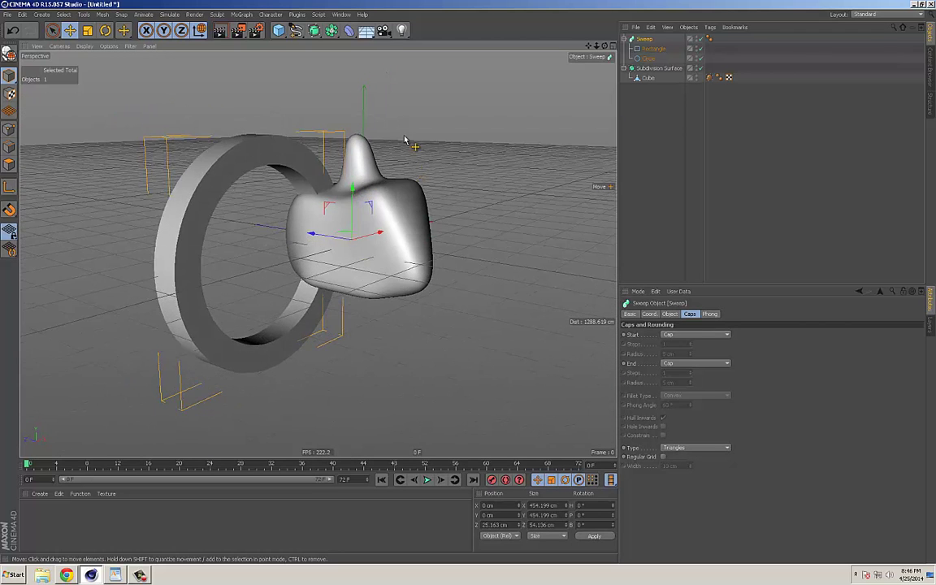
# Collapse the Sweep and Subdivision Surface hierarchies and review the available deformers.
pyautogui.click(349, 31)
pyautogui.click(625, 39)
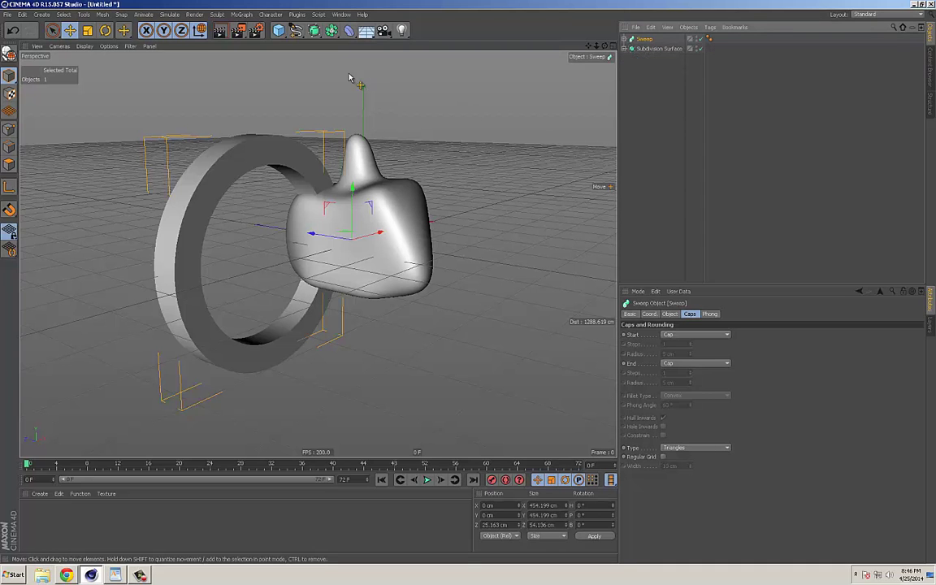
pyautogui.click(348, 32)
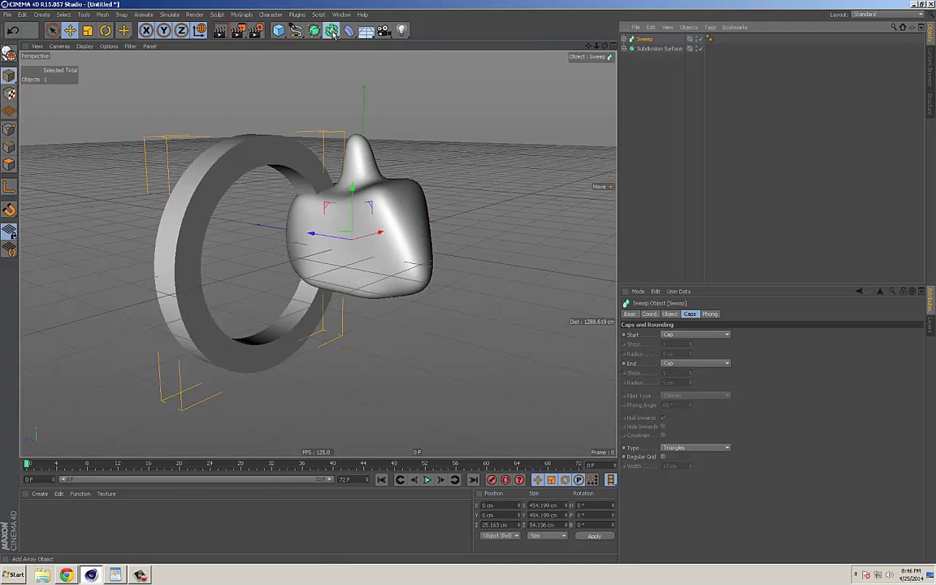
pyautogui.click(332, 31)
pyautogui.keyDown('alt'); pyautogui.moveTo(322, 78); pyautogui.dragTo(341, 81); pyautogui.keyUp('alt')
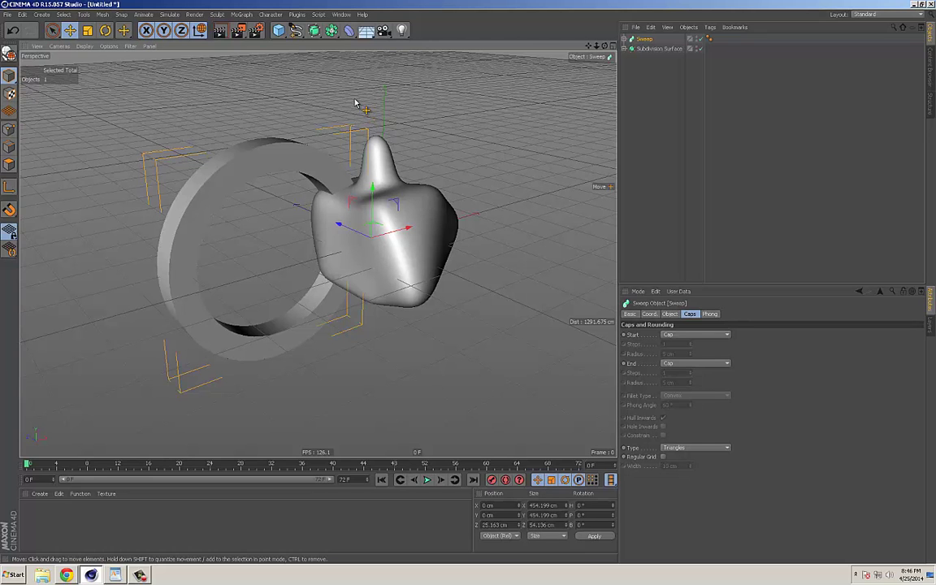
pyautogui.click(349, 33)
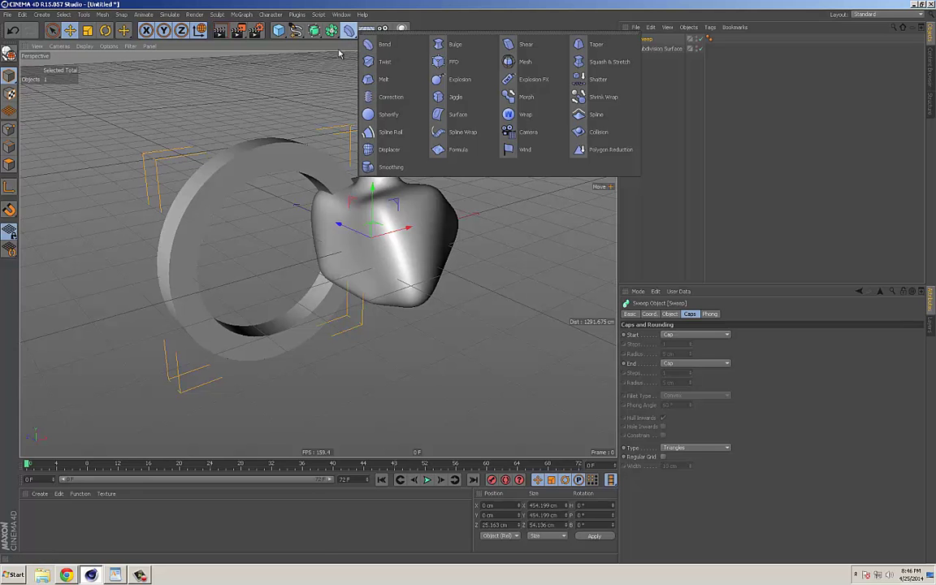
# Add an Atom Array and nest it inside the Subdivision Surface with the Cube as its child.
pyautogui.click(332, 31)
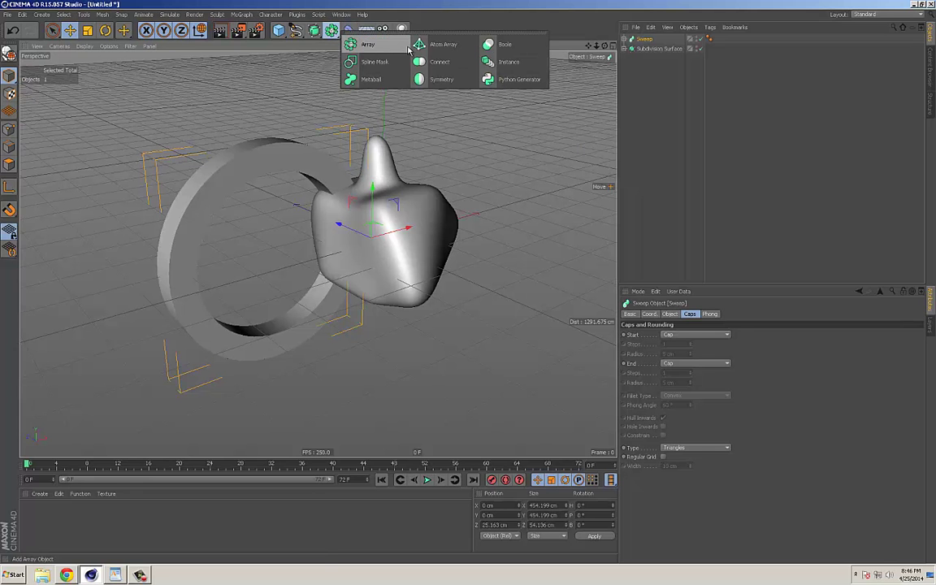
pyautogui.click(439, 44)
pyautogui.click(625, 60)
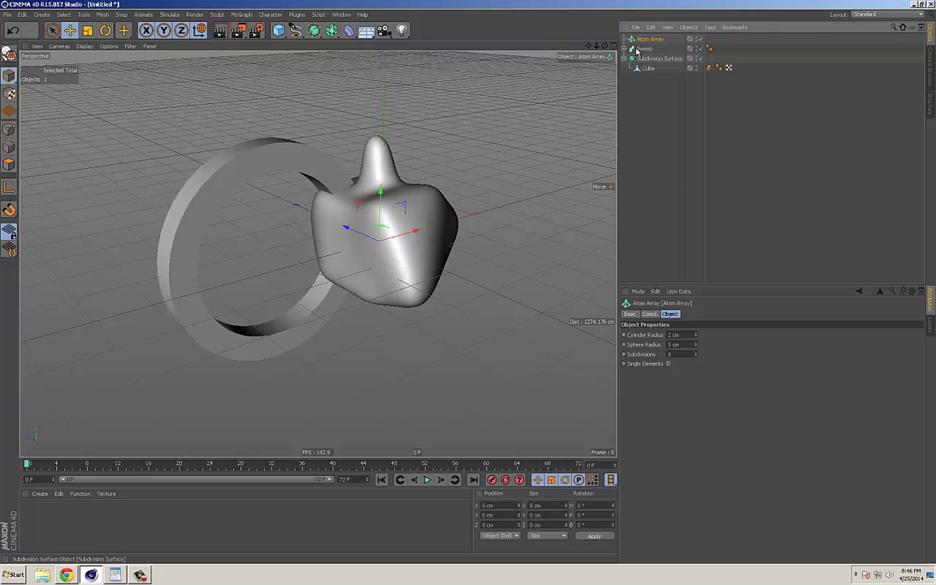
pyautogui.moveTo(646, 59); pyautogui.dragTo(651, 59)
pyautogui.keyDown('alt'); pyautogui.moveTo(436, 149); pyautogui.dragTo(391, 150); pyautogui.keyUp('alt')
pyautogui.keyDown('alt'); pyautogui.moveTo(376, 145); pyautogui.dragTo(433, 150, button='right'); pyautogui.keyUp('alt')
pyautogui.keyDown('alt'); pyautogui.moveTo(433, 150); pyautogui.dragTo(408, 156); pyautogui.keyUp('alt')
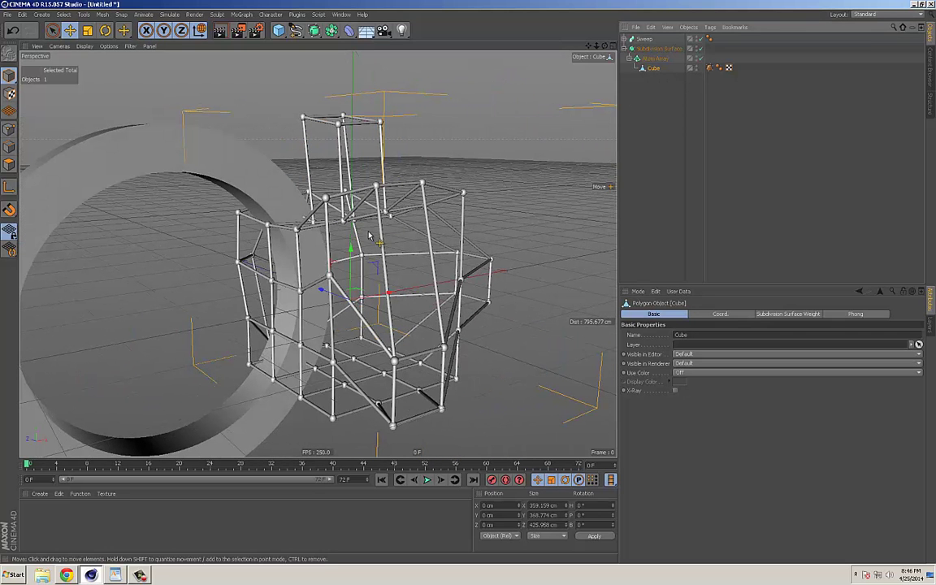
# Set the Atom Array's cylinder radius to 5 cm.
pyautogui.click(656, 60)
pyautogui.click(685, 334)
pyautogui.write('5')
pyautogui.press('Return')
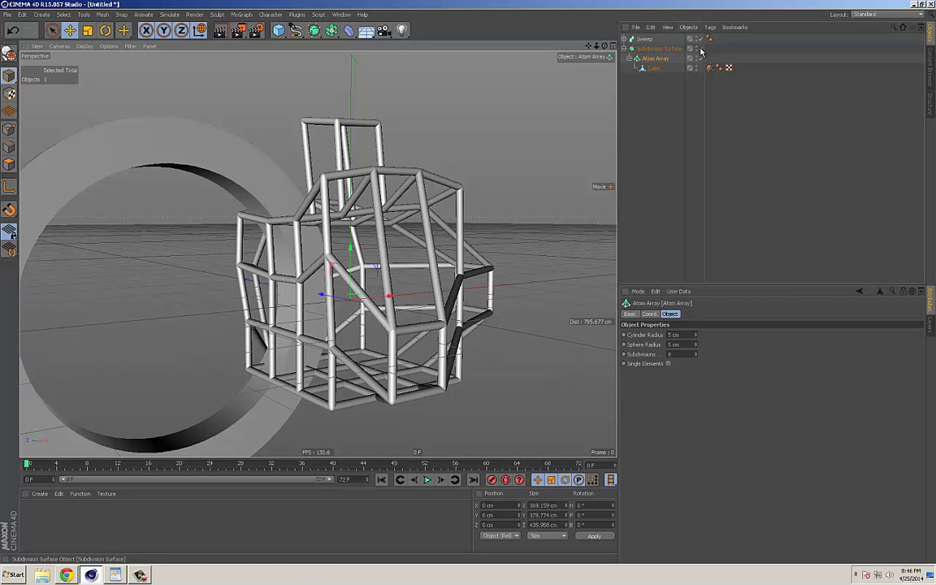
pyautogui.keyDown('alt'); pyautogui.moveTo(430, 173); pyautogui.dragTo(495, 188); pyautogui.keyUp('alt')
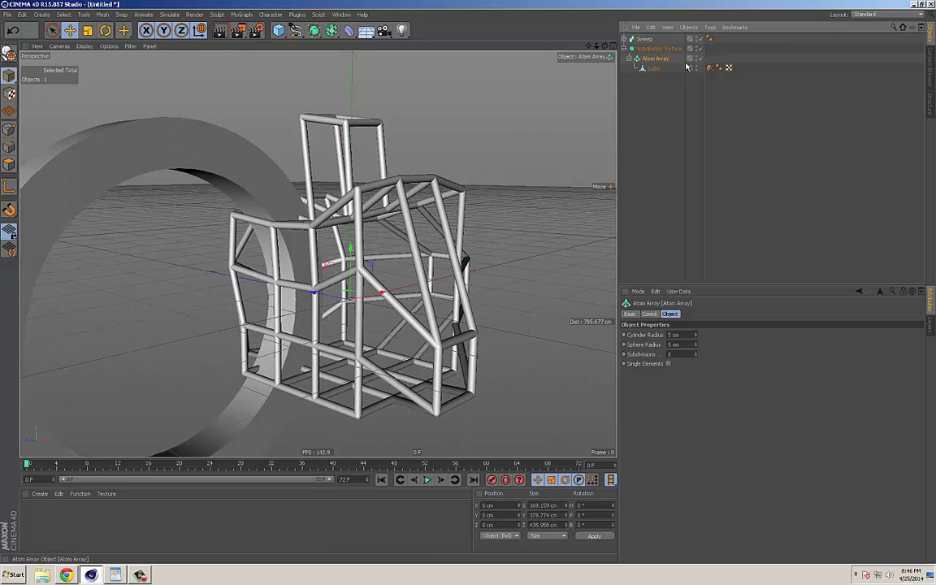
# Disable the Atom Array and inspect the solid smoothed form beside the ring.
pyautogui.click(700, 58)
pyautogui.keyDown('alt'); pyautogui.moveTo(432, 159); pyautogui.dragTo(327, 46); pyautogui.keyUp('alt')
pyautogui.click(277, 32)
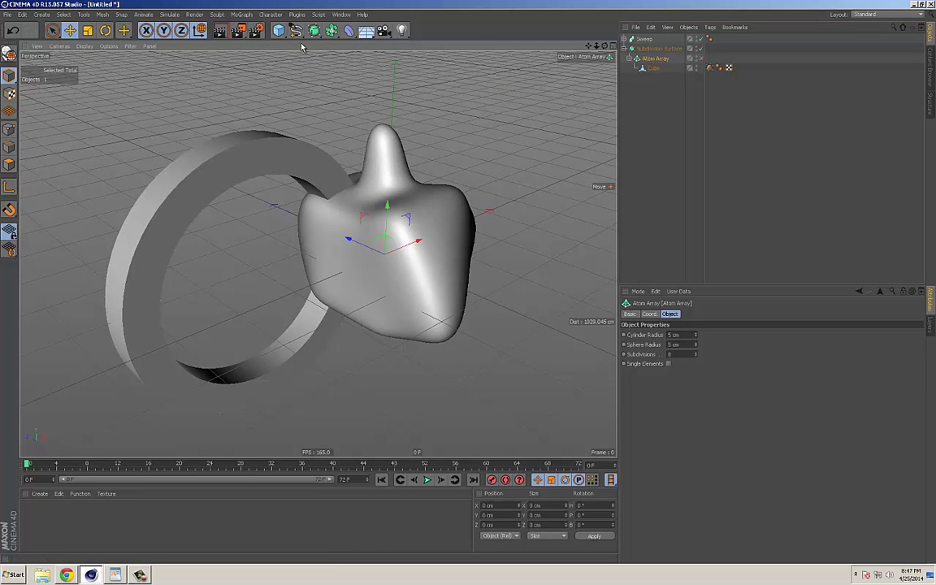
pyautogui.click(297, 33)
pyautogui.click(314, 31)
pyautogui.keyDown('alt'); pyautogui.moveTo(263, 104); pyautogui.dragTo(478, 138); pyautogui.keyUp('alt')
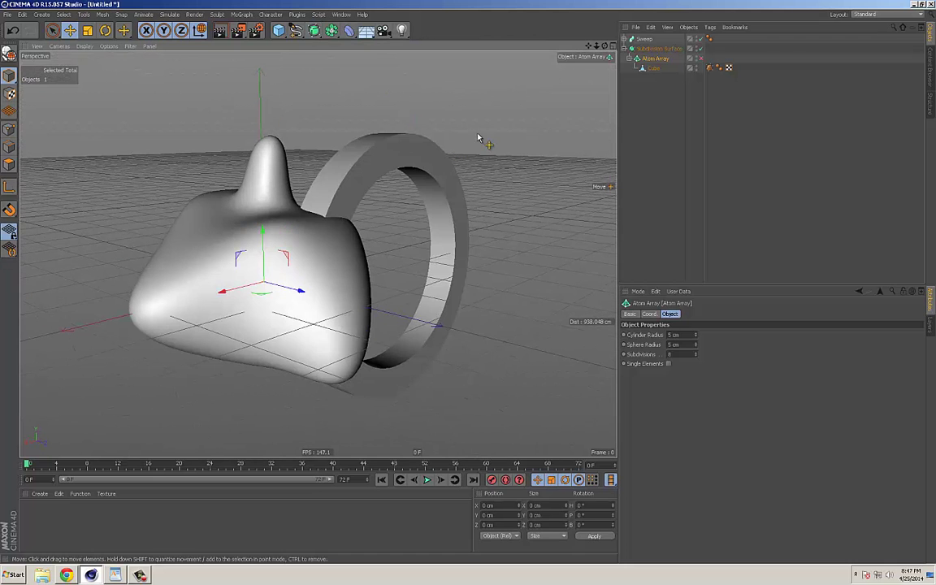
# Collapse the Subdivision Surface hierarchy and group it with the Sweep under a Null, undoing and redoing the grouping once.
pyautogui.click(624, 48)
pyautogui.keyDown('alt'); pyautogui.moveTo(384, 161); pyautogui.dragTo(342, 170, button='right'); pyautogui.keyUp('alt')
pyautogui.keyDown('alt'); pyautogui.moveTo(341, 171); pyautogui.dragTo(379, 144); pyautogui.keyUp('alt')
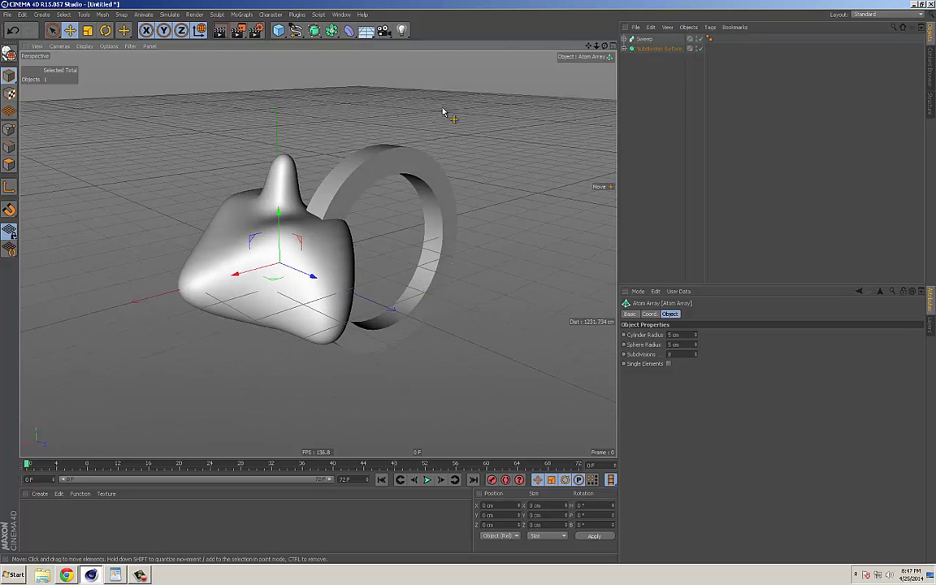
pyautogui.keyDown('alt'); pyautogui.moveTo(428, 147); pyautogui.dragTo(420, 140); pyautogui.keyUp('alt')
pyautogui.moveTo(673, 91); pyautogui.dragTo(615, 27)
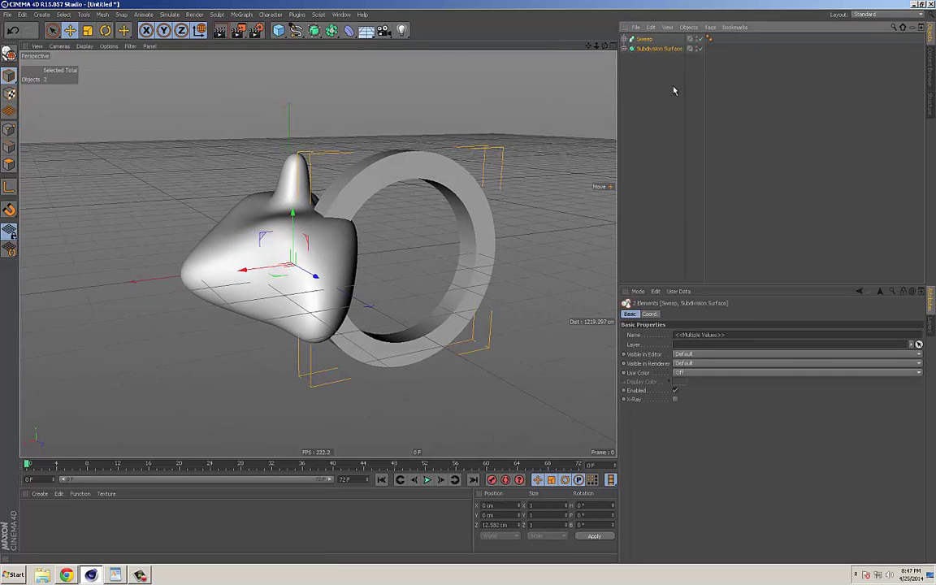
pyautogui.rightClick(649, 51)
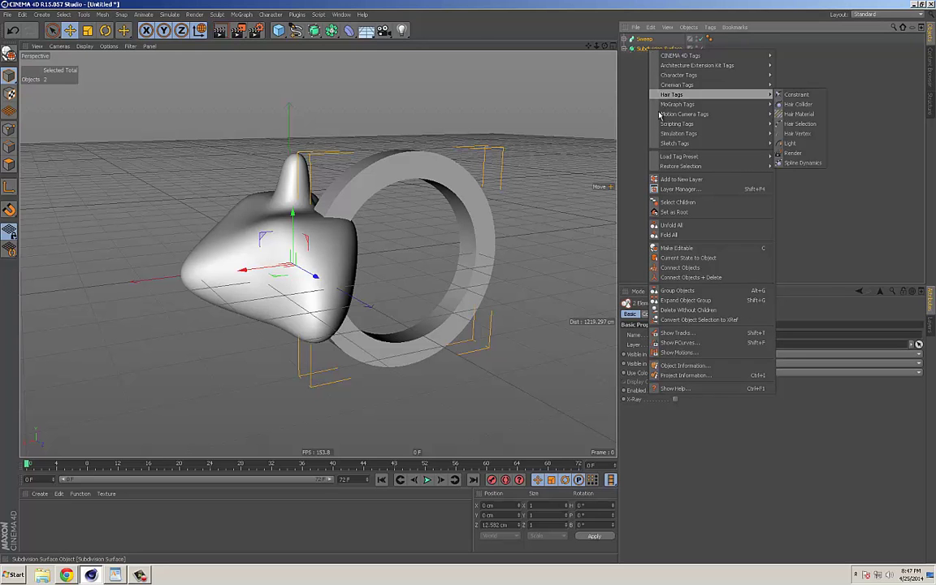
pyautogui.click(679, 290)
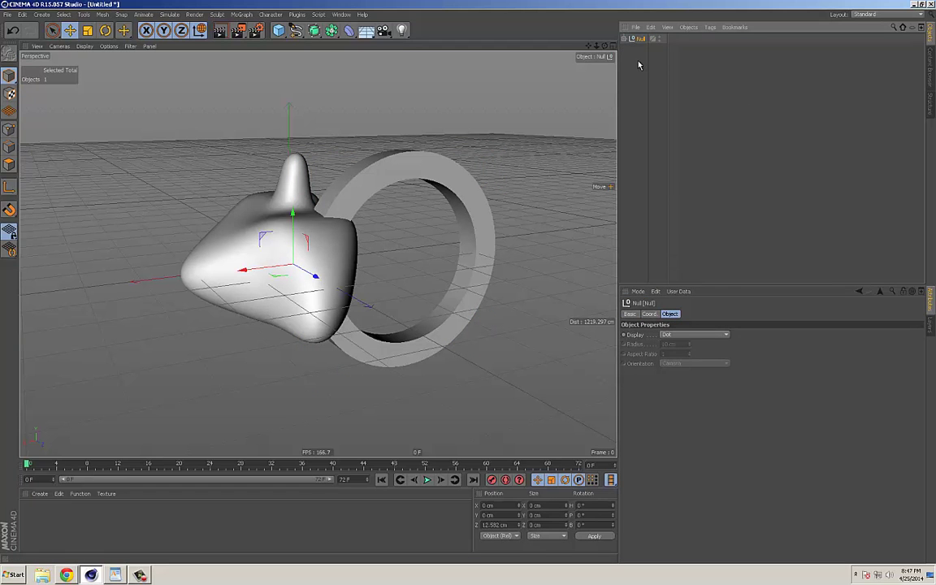
pyautogui.hotkey('ctrl', 'z')
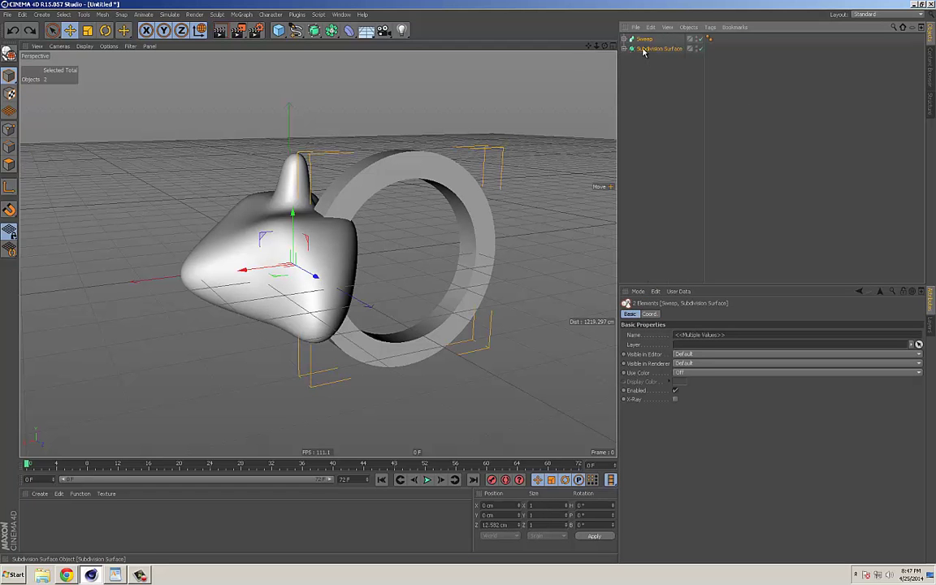
pyautogui.hotkey('ctrl', 'y')
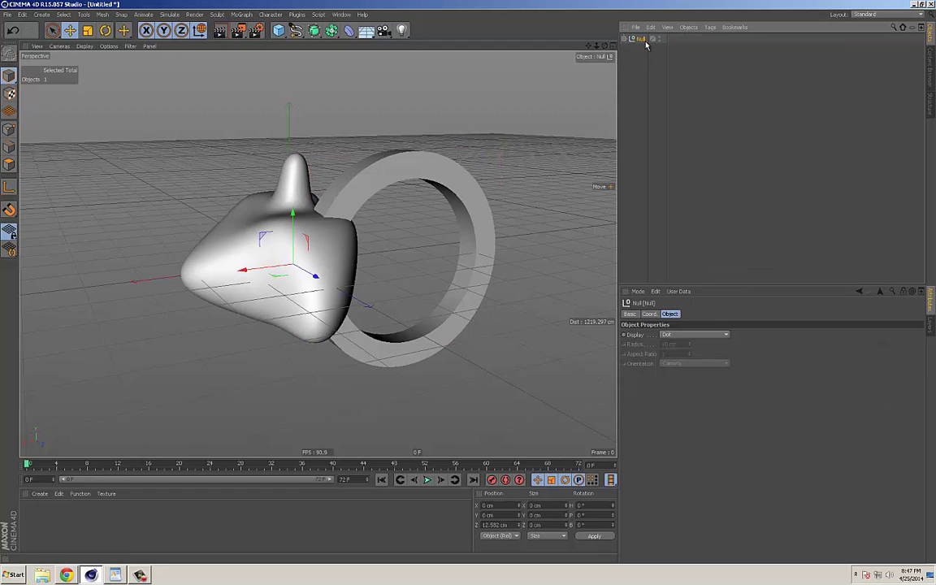
# Rename the group Null as My thing and deselect it.
pyautogui.doubleClick(640, 40)
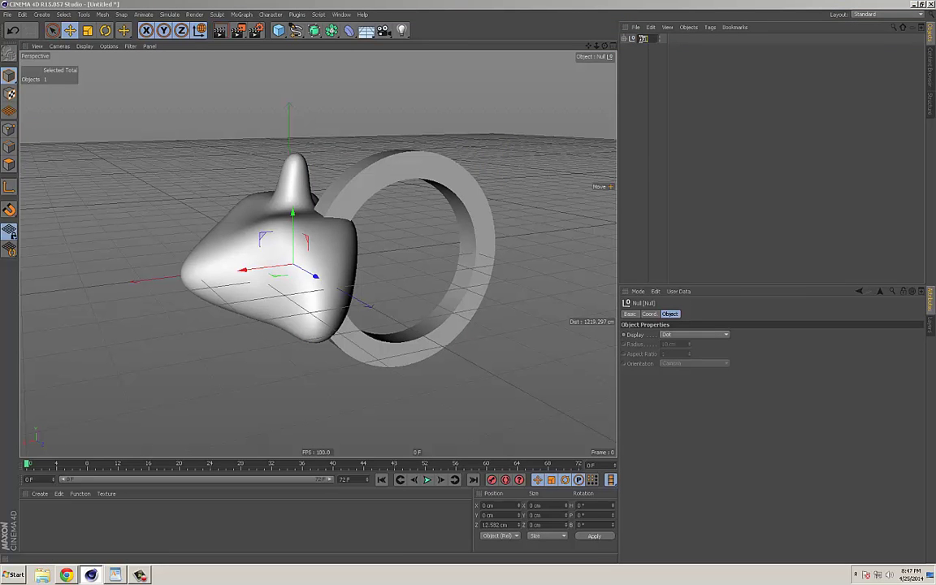
pyautogui.press('Return')
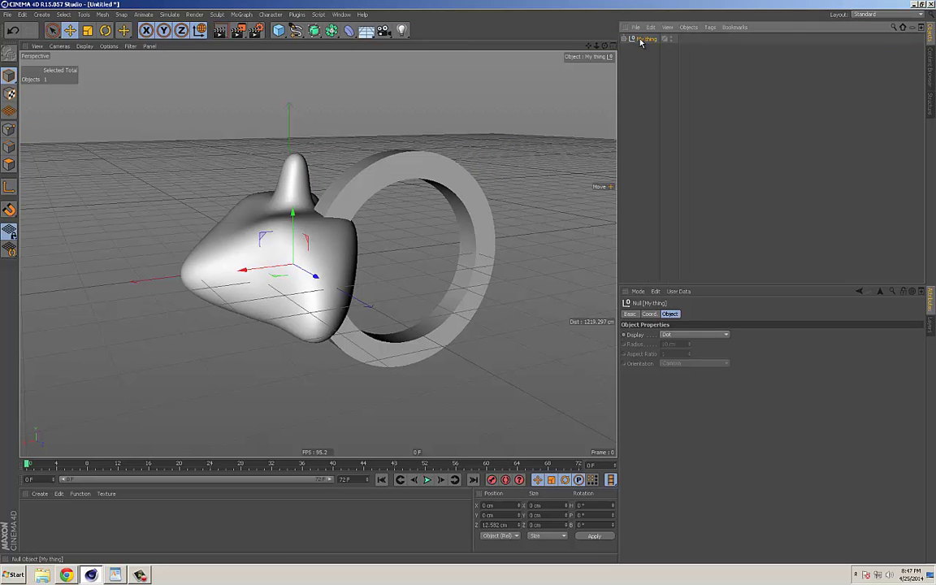
pyautogui.click(665, 55)
pyautogui.keyDown('alt'); pyautogui.moveTo(347, 99); pyautogui.dragTo(345, 138); pyautogui.keyUp('alt')
# Add two Null objects to the scene and delete the first of them.
pyautogui.click(45, 15)
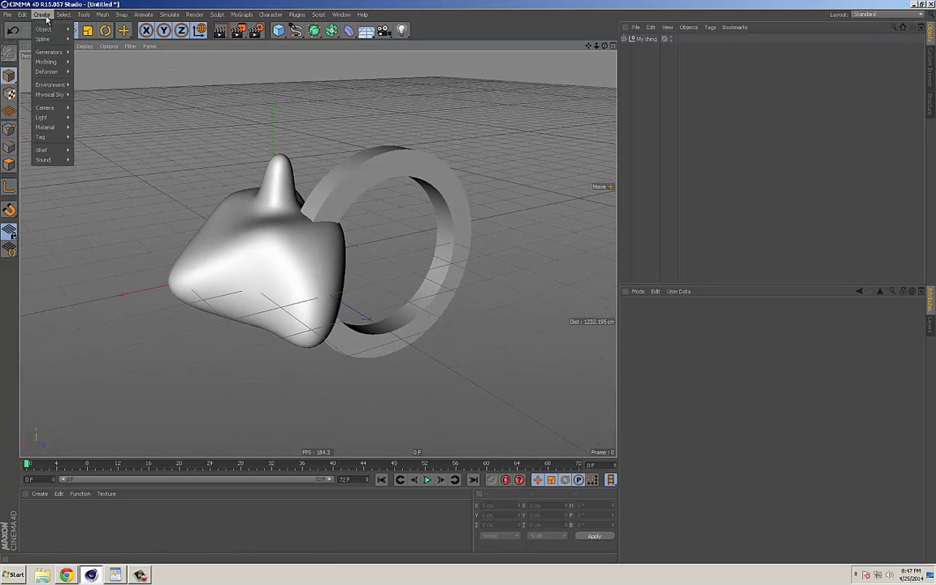
pyautogui.click(282, 36)
pyautogui.moveTo(281, 35); pyautogui.dragTo(299, 53)
pyautogui.click(300, 48)
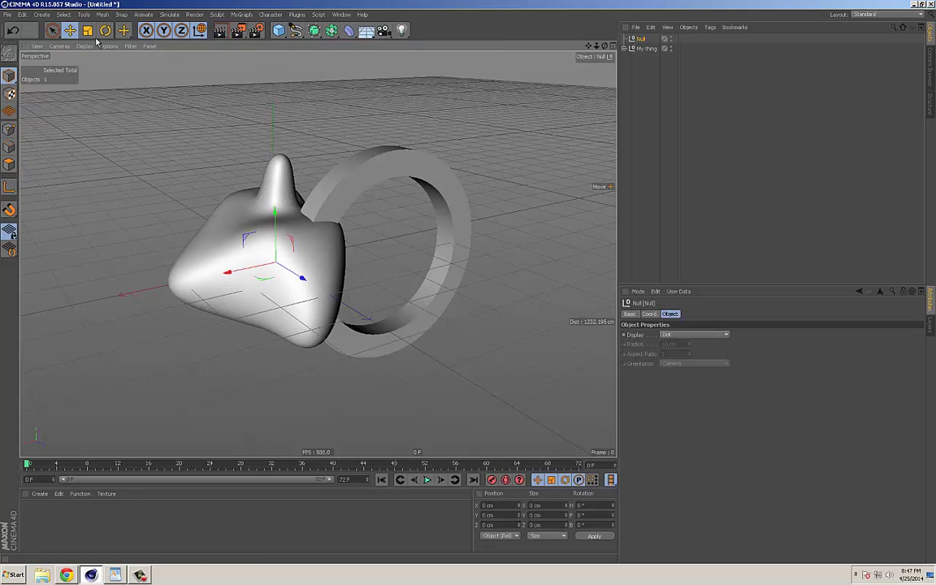
pyautogui.click(42, 14)
pyautogui.moveTo(43, 30)
pyautogui.click(86, 30)
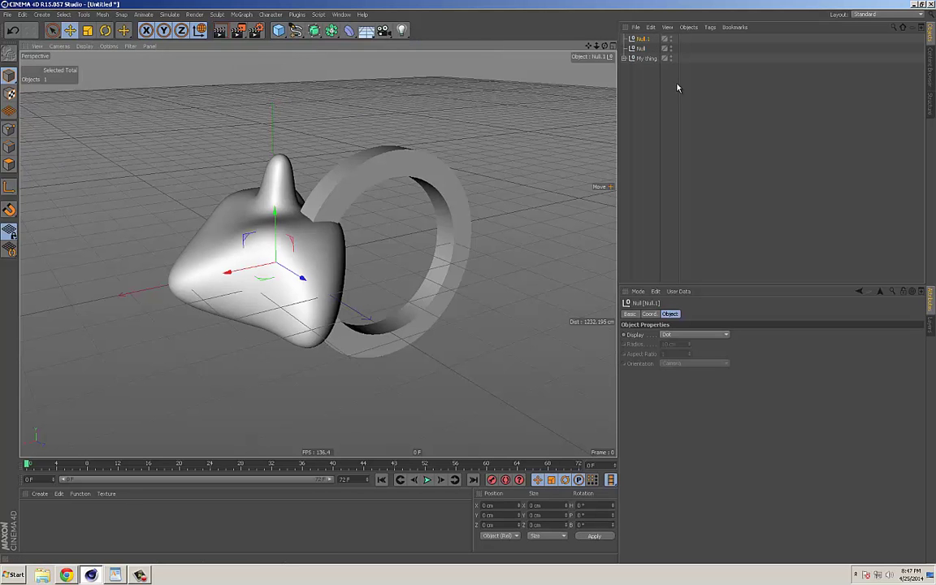
pyautogui.click(641, 49)
pyautogui.press('Delete')
# Nest My thing under the remaining new Null and move that Null along X to about 103 cm.
pyautogui.click(640, 39)
pyautogui.keyDown('alt'); pyautogui.moveTo(403, 152); pyautogui.dragTo(418, 158, button='middle'); pyautogui.keyUp('alt')
pyautogui.keyDown('alt'); pyautogui.moveTo(418, 158); pyautogui.dragTo(439, 147); pyautogui.keyUp('alt')
pyautogui.moveTo(640, 48); pyautogui.dragTo(643, 40)
pyautogui.click(641, 39)
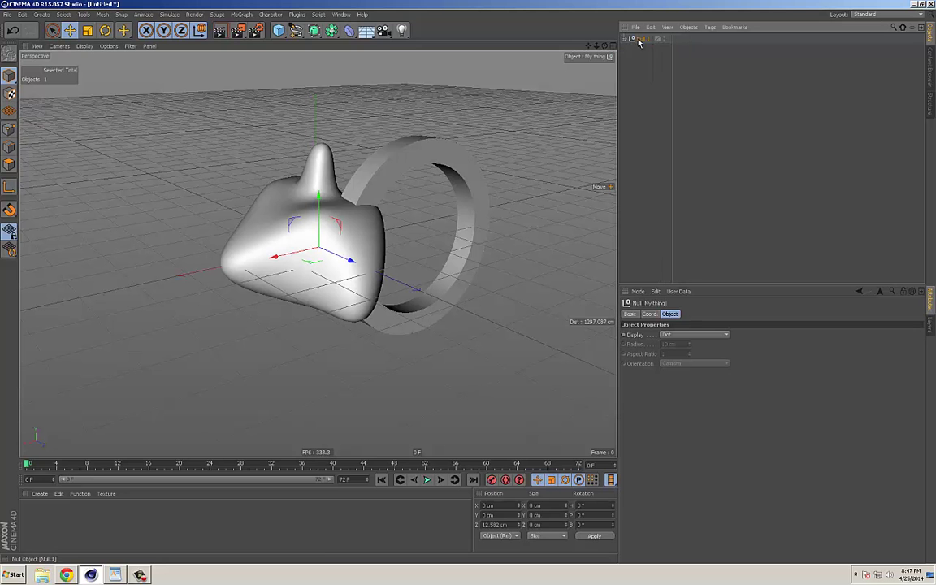
pyautogui.moveTo(284, 258); pyautogui.dragTo(249, 256)
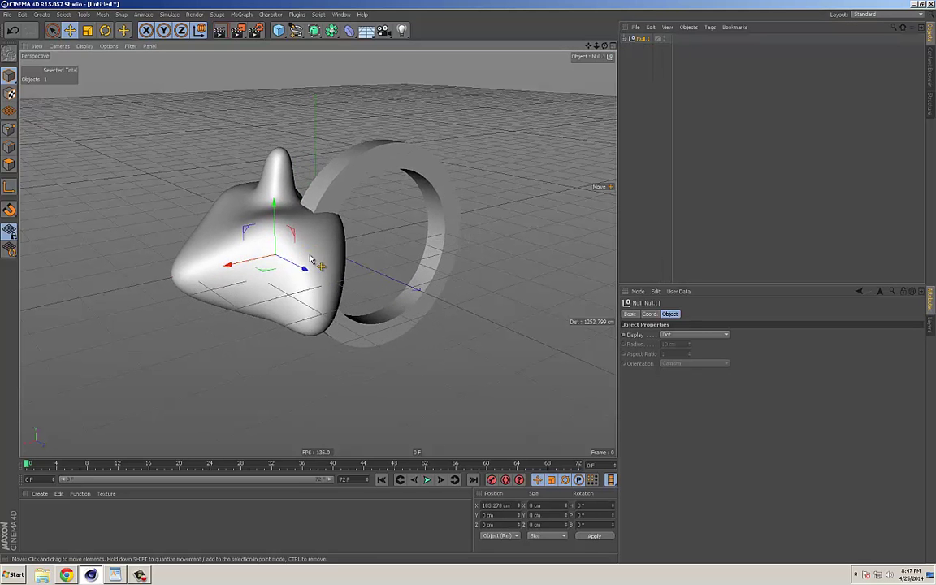
pyautogui.keyDown('alt'); pyautogui.moveTo(324, 262); pyautogui.dragTo(278, 252); pyautogui.keyUp('alt')
pyautogui.keyDown('alt'); pyautogui.moveTo(277, 253); pyautogui.dragTo(268, 254, button='right'); pyautogui.keyUp('alt')
pyautogui.keyDown('alt'); pyautogui.moveTo(268, 254); pyautogui.dragTo(243, 259); pyautogui.keyUp('alt')
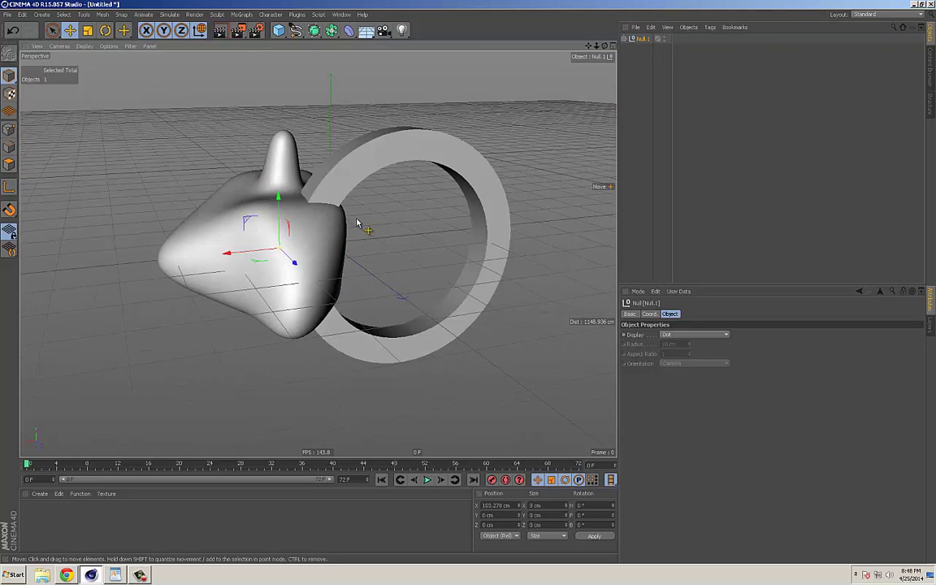
# Take My thing out of the parent Null, delete that Null, and expand the My thing hierarchy.
pyautogui.click(625, 40)
pyautogui.moveTo(657, 81); pyautogui.dragTo(655, 83)
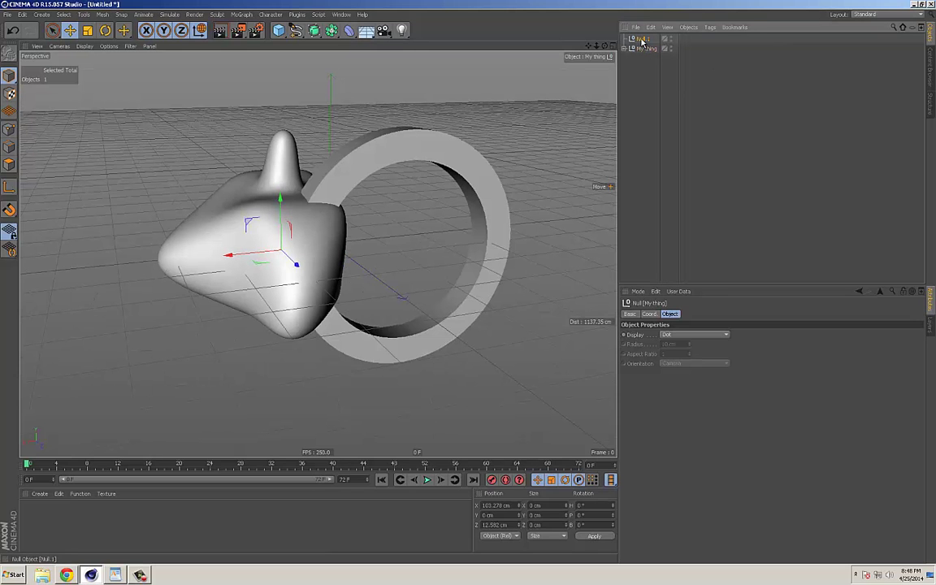
pyautogui.click(643, 40)
pyautogui.press('Delete')
pyautogui.click(625, 40)
# Draw a curvy Freehand spline of about 333 by 375 cm through and below the ring, and return to model mode with the Move tool.
pyautogui.keyDown('alt'); pyautogui.moveTo(487, 167); pyautogui.dragTo(390, 186); pyautogui.keyUp('alt')
pyautogui.moveTo(349, 30); pyautogui.dragTo(278, 130)
pyautogui.moveTo(350, 132)
pyautogui.keyDown('alt'); pyautogui.mouseDown()
pyautogui.moveTo(372, 140)
pyautogui.moveTo(295, 36)
pyautogui.moveTo(328, 44)
pyautogui.mouseUp(); pyautogui.keyUp('alt')
pyautogui.moveTo(275, 251); pyautogui.dragTo(370, 291)
pyautogui.moveTo(380, 398)
pyautogui.mouseDown()
pyautogui.moveTo(150, 246)
pyautogui.moveTo(295, 233)
pyautogui.mouseUp()
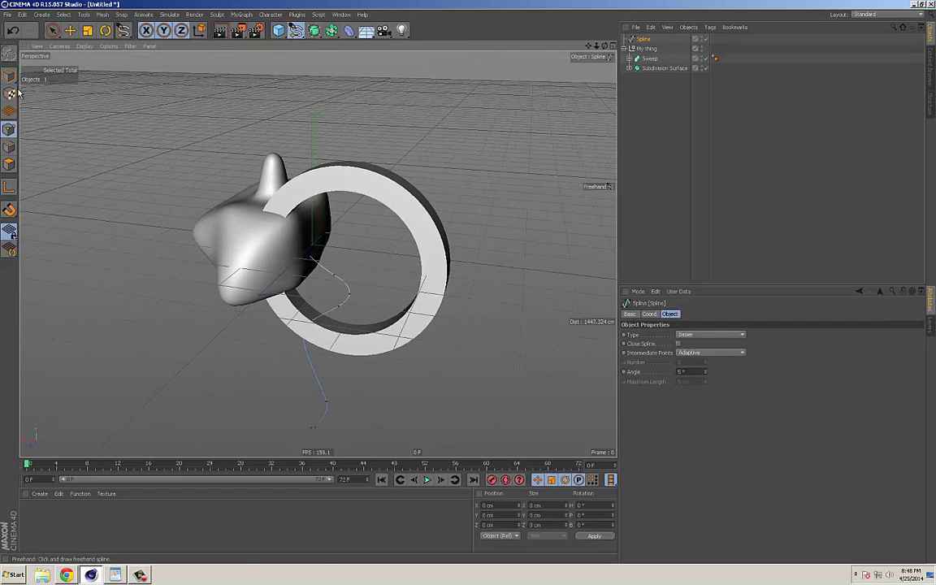
pyautogui.press('e')
pyautogui.moveTo(397, 266)
pyautogui.keyDown('alt'); pyautogui.mouseDown()
pyautogui.moveTo(328, 271)
pyautogui.moveTo(369, 264)
pyautogui.moveTo(374, 255)
pyautogui.mouseUp(); pyautogui.keyUp('alt')
pyautogui.keyDown('alt'); pyautogui.moveTo(459, 201); pyautogui.dragTo(439, 195); pyautogui.keyUp('alt')
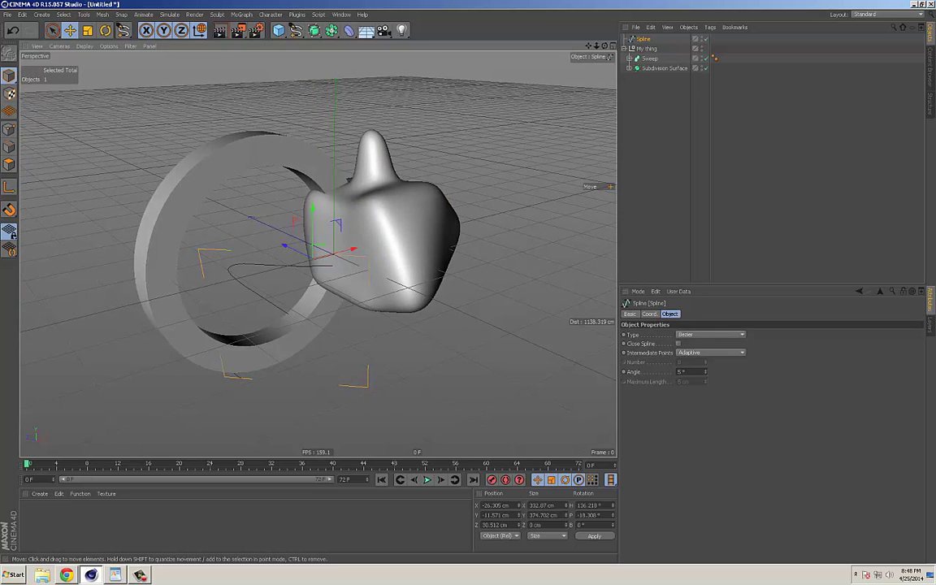